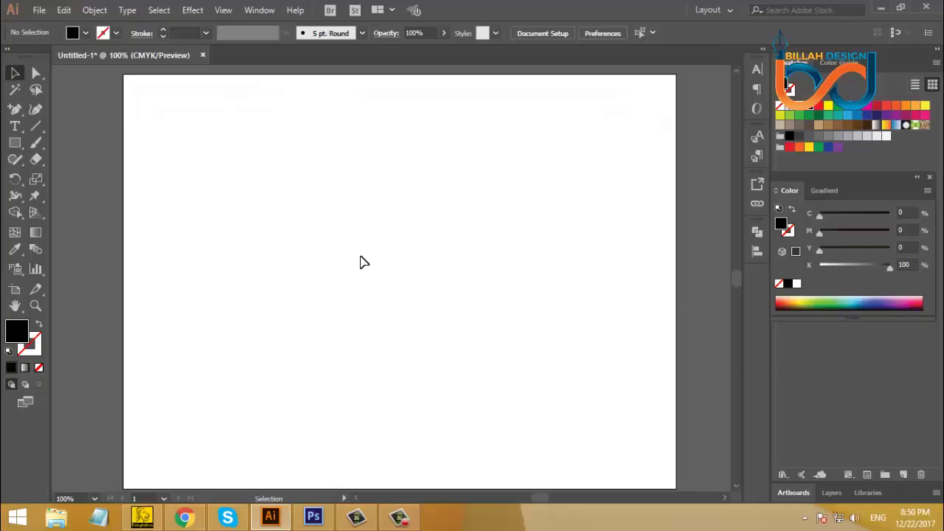
Step: Type 'DX' on the artboard and scale it up proportionally into large lettering
{"action": "left_click", "coordinate": [14, 126]}
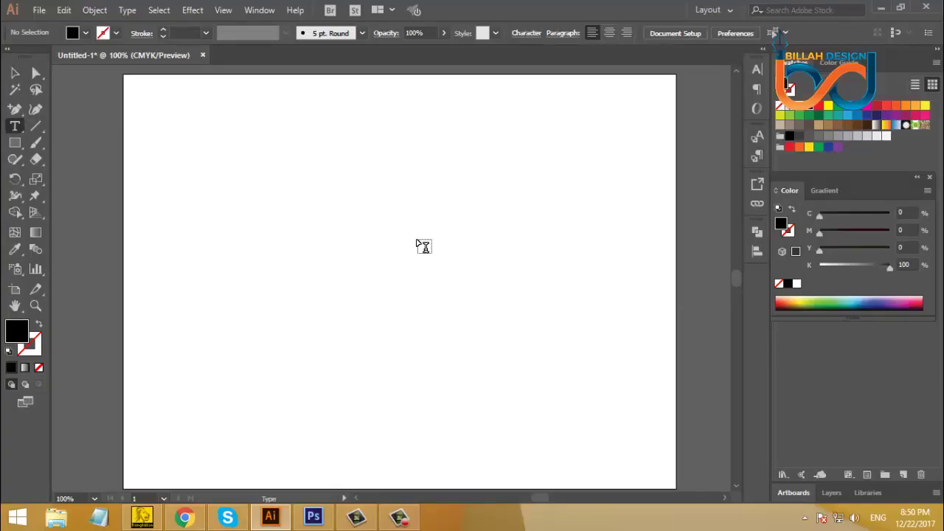
{"action": "left_click", "coordinate": [378, 234]}
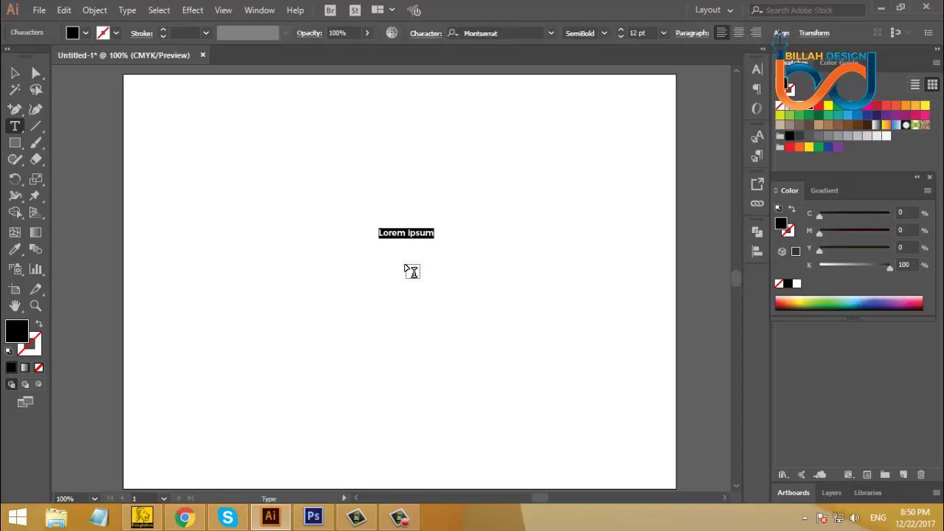
{"action": "key", "text": "BackSpace"}
{"action": "type", "text": "DX"}
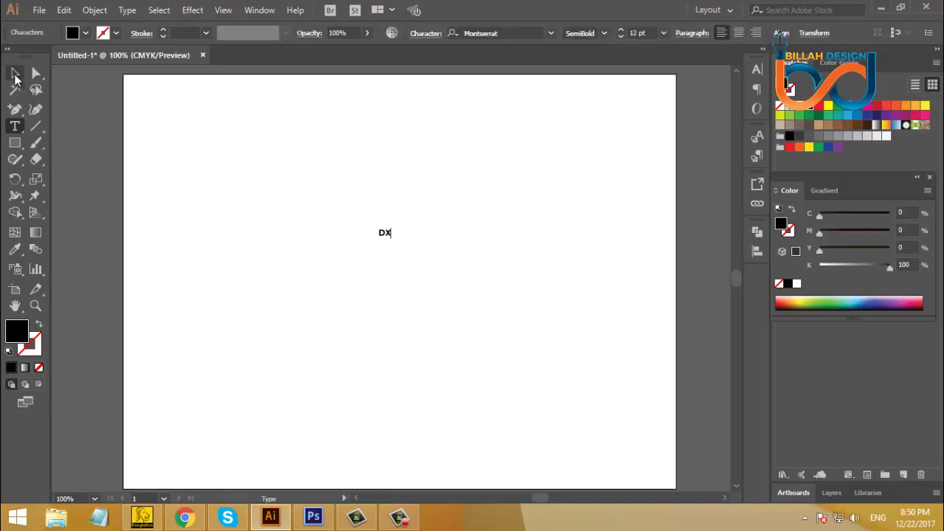
{"action": "left_click", "coordinate": [14, 73]}
{"action": "mouse_move", "coordinate": [393, 237]}
{"action": "left_mouse_down"}
{"action": "mouse_move", "coordinate": [476, 310]}
{"action": "mouse_move", "coordinate": [449, 260]}
{"action": "mouse_move", "coordinate": [454, 307]}
{"action": "left_mouse_up"}
Step: Convert DX to outlines, ungroup it, and nudge the X two steps left toward the D
{"action": "right_click", "coordinate": [444, 283]}
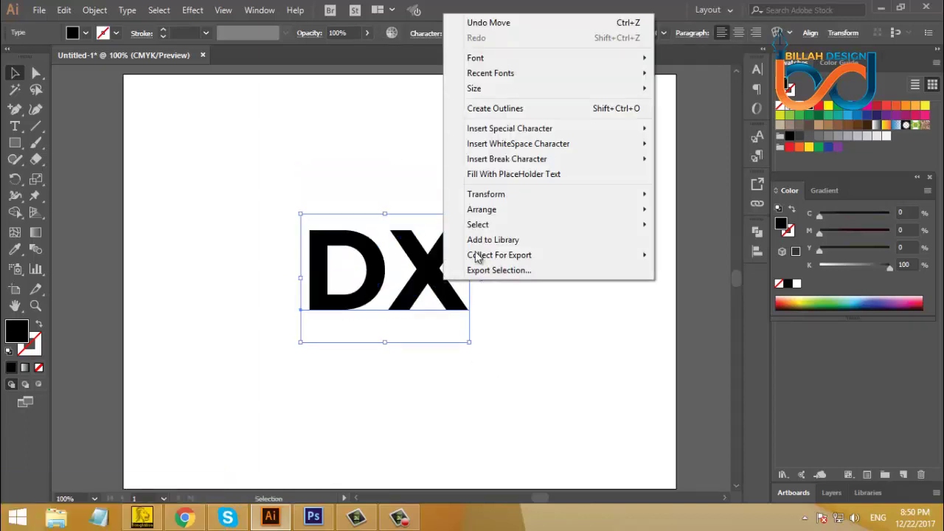
{"action": "left_click", "coordinate": [513, 110]}
{"action": "right_click", "coordinate": [535, 227]}
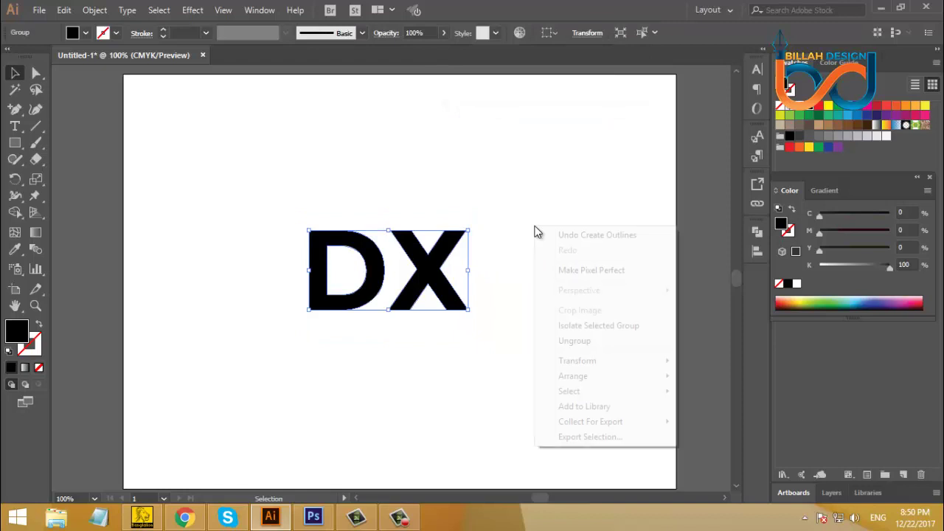
{"action": "left_click", "coordinate": [580, 341]}
{"action": "left_click", "coordinate": [541, 316]}
{"action": "left_click", "coordinate": [443, 273]}
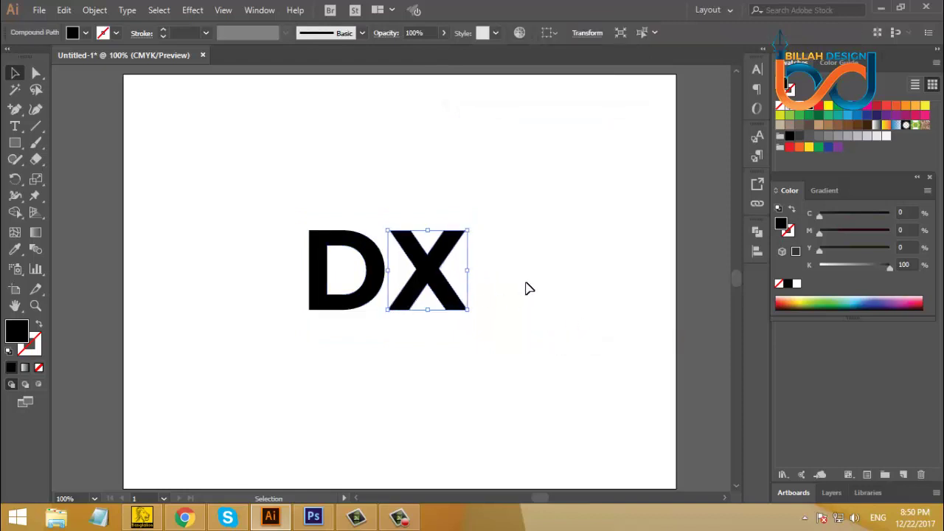
{"action": "key", "text": "Left"}
{"action": "key", "text": "Left"}
{"action": "key", "text": "Left"}
{"action": "key", "text": "Left"}
{"action": "key", "text": "Left"}
{"action": "key", "text": "Left"}
{"action": "key", "text": "Left"}
{"action": "key", "text": "Left"}
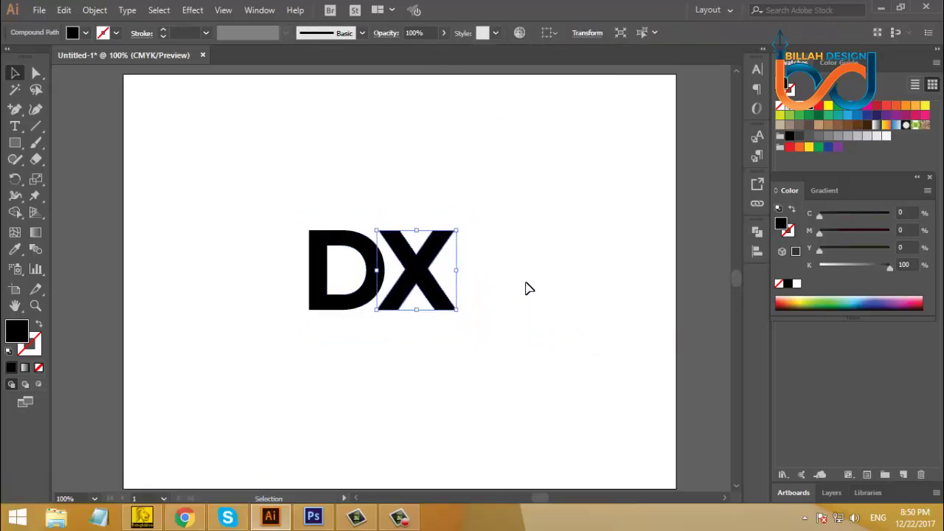
{"action": "key", "text": "Left"}
{"action": "key", "text": "Left"}
{"action": "key", "text": "Left"}
{"action": "key", "text": "Left"}
Step: Group the D and X together and move the group toward the page centre
{"action": "left_click", "coordinate": [532, 364]}
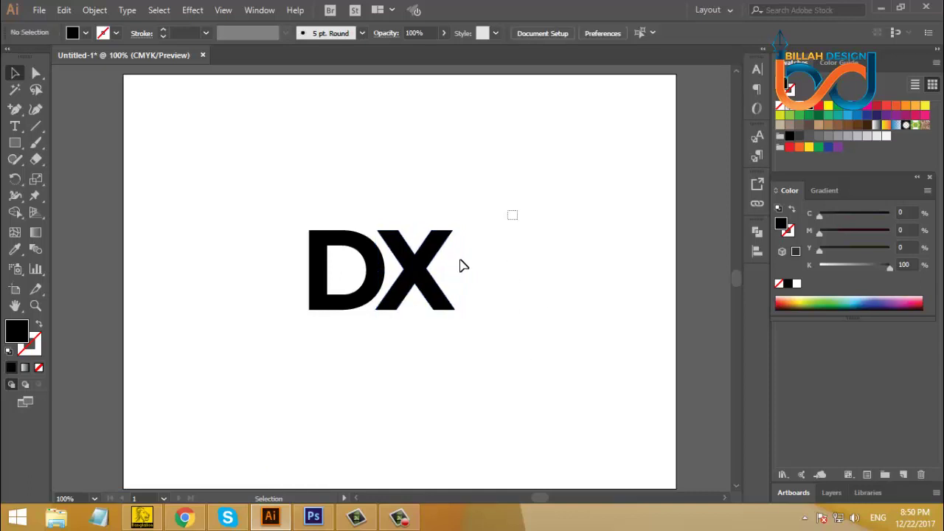
{"action": "left_click_drag", "start_coordinate": [462, 265], "coordinate": [274, 297]}
{"action": "left_click", "coordinate": [95, 9]}
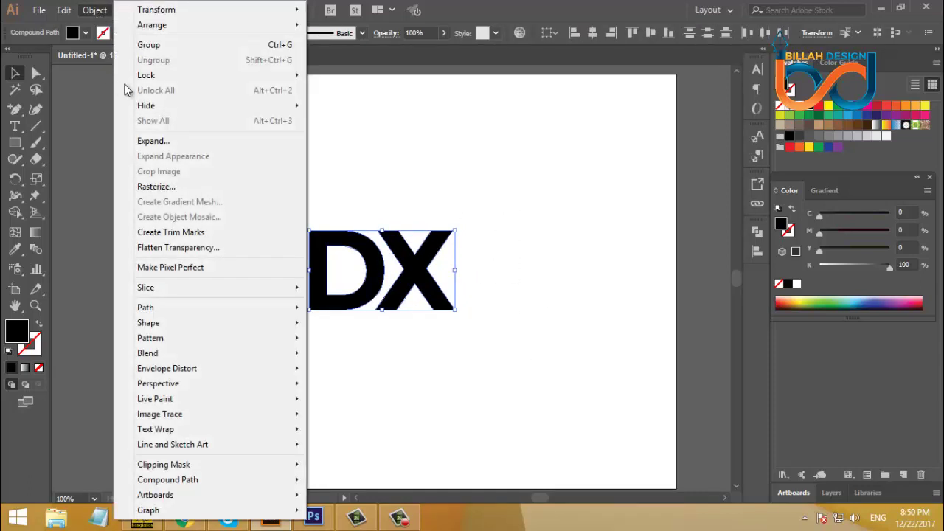
{"action": "left_click", "coordinate": [151, 42]}
{"action": "left_click", "coordinate": [480, 284]}
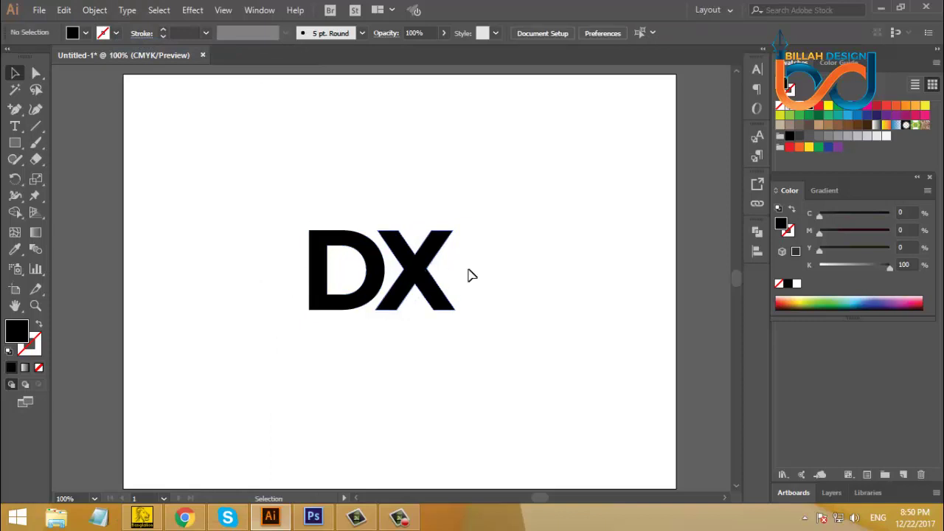
{"action": "mouse_move", "coordinate": [425, 273]}
{"action": "left_mouse_down"}
{"action": "mouse_move", "coordinate": [492, 278]}
{"action": "mouse_move", "coordinate": [464, 290]}
{"action": "left_mouse_up"}
Step: Set the fill colour to pink #F20F50
{"action": "left_click", "coordinate": [479, 374]}
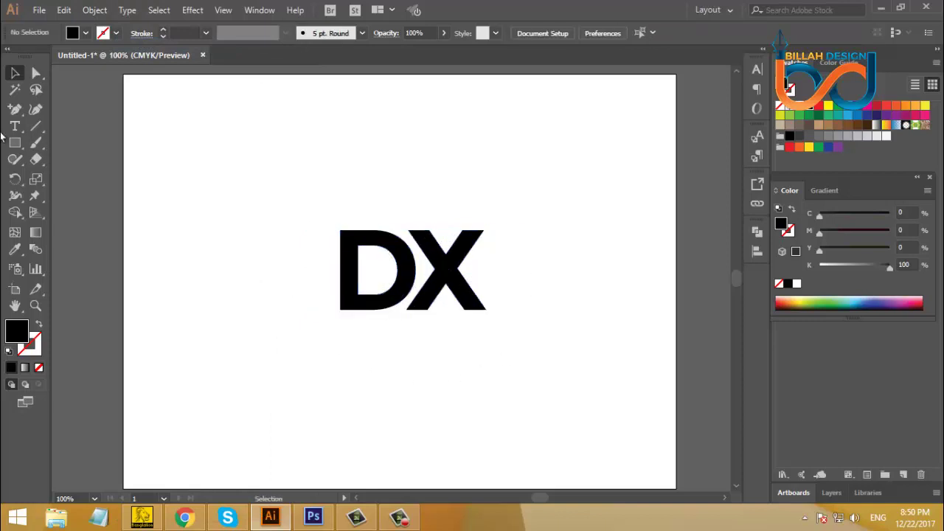
{"action": "double_click", "coordinate": [19, 337]}
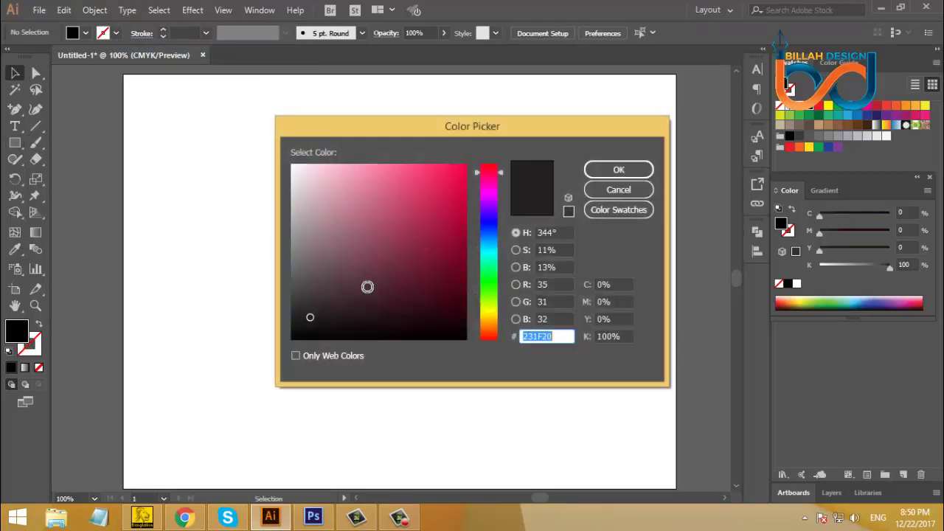
{"action": "type", "text": "F20F50"}
{"action": "left_click", "coordinate": [618, 170]}
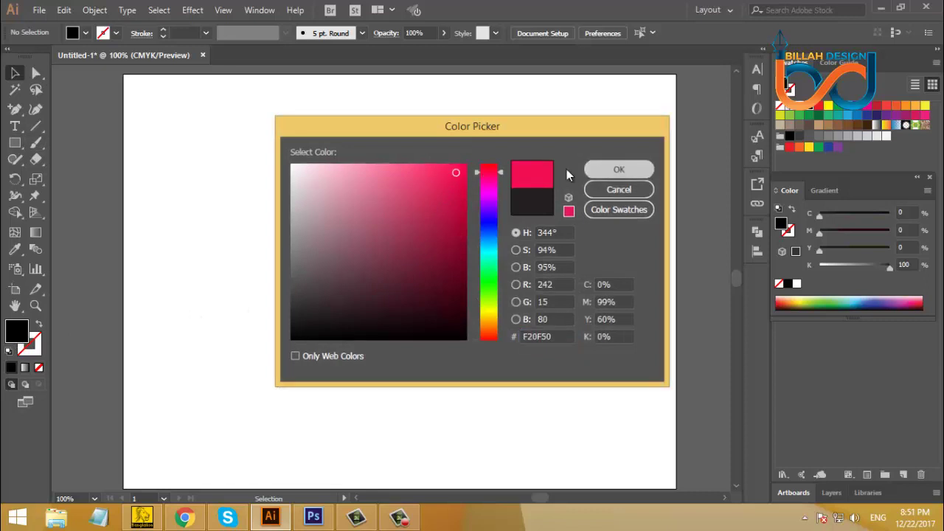
Step: Draw a pink rectangle around the DX letters and send it to the back
{"action": "key", "text": "m"}
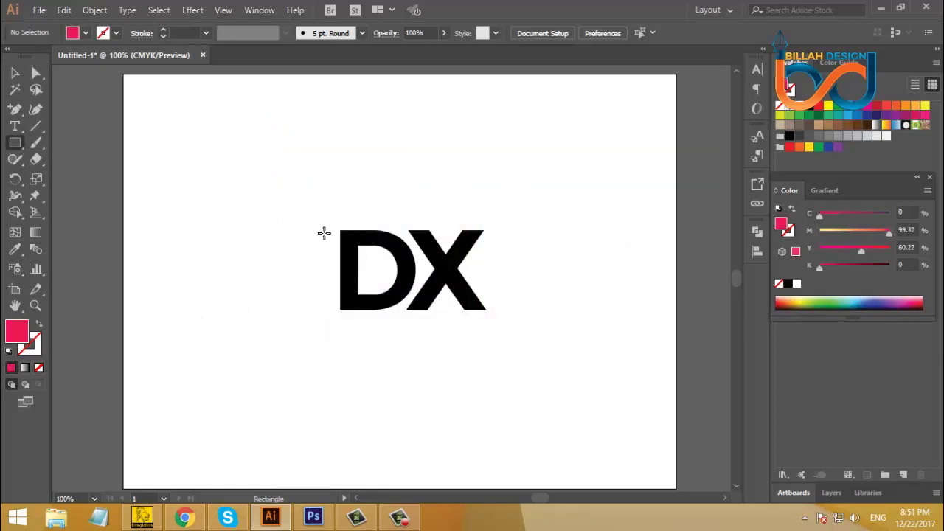
{"action": "left_click_drag", "start_coordinate": [308, 213], "coordinate": [515, 329]}
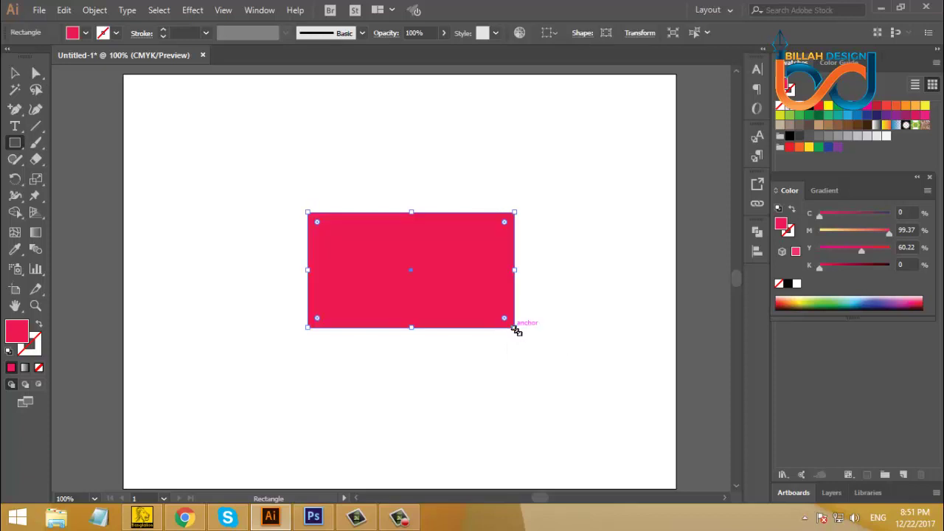
{"action": "right_click", "coordinate": [434, 276]}
{"action": "mouse_move", "coordinate": [476, 433]}
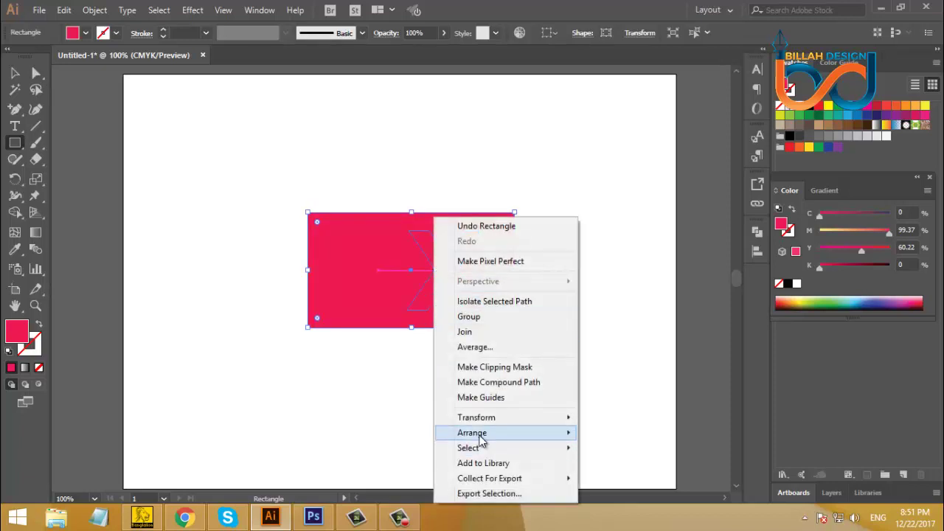
{"action": "left_click", "coordinate": [610, 478]}
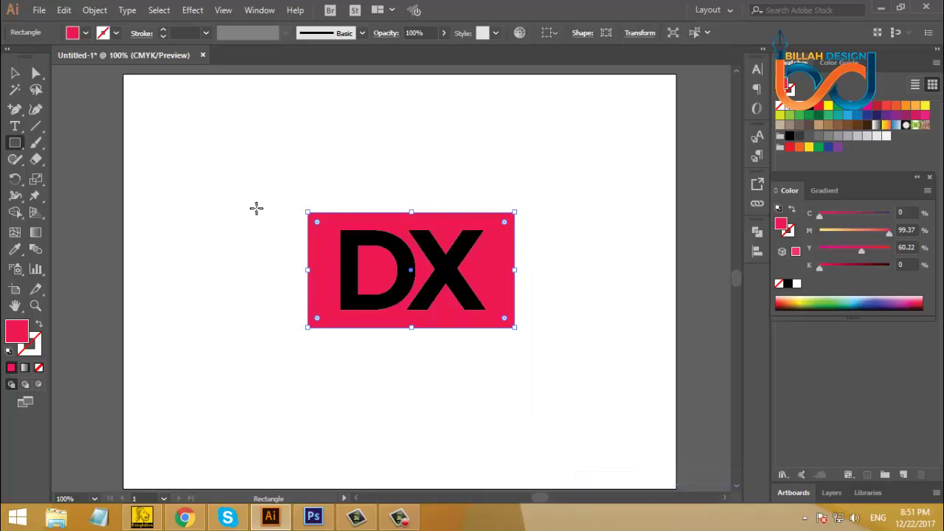
Step: Centre DX horizontally and vertically on the pink rectangle
{"action": "left_click", "coordinate": [14, 72]}
{"action": "left_click_drag", "start_coordinate": [228, 171], "coordinate": [523, 390]}
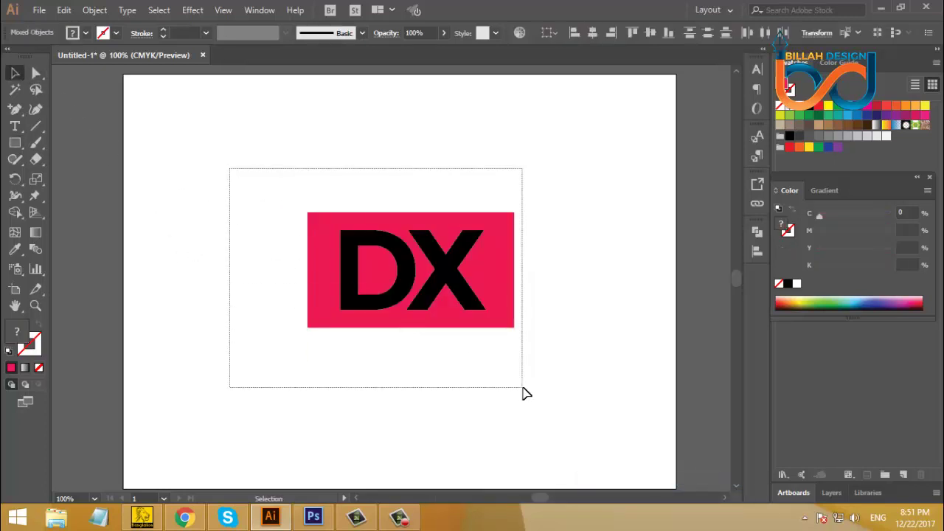
{"action": "left_click", "coordinate": [593, 33]}
{"action": "left_click", "coordinate": [647, 34]}
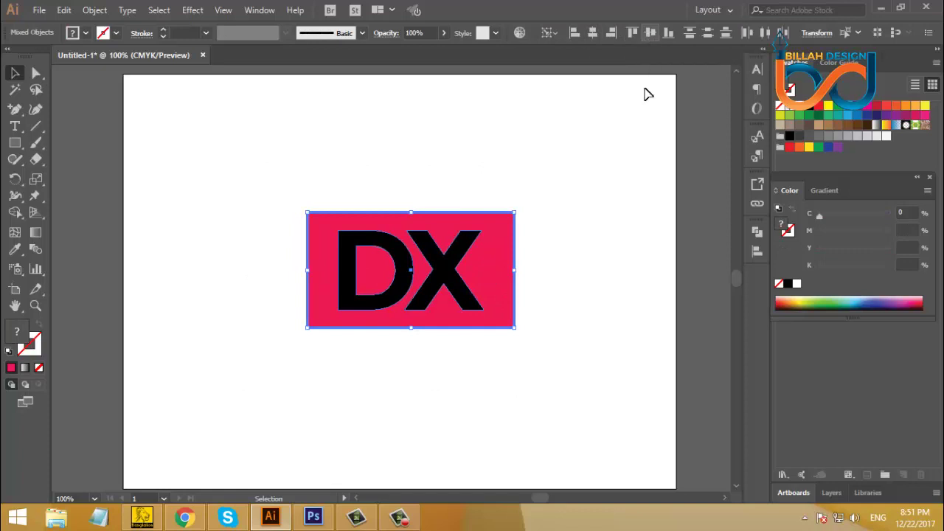
{"action": "left_click", "coordinate": [584, 329]}
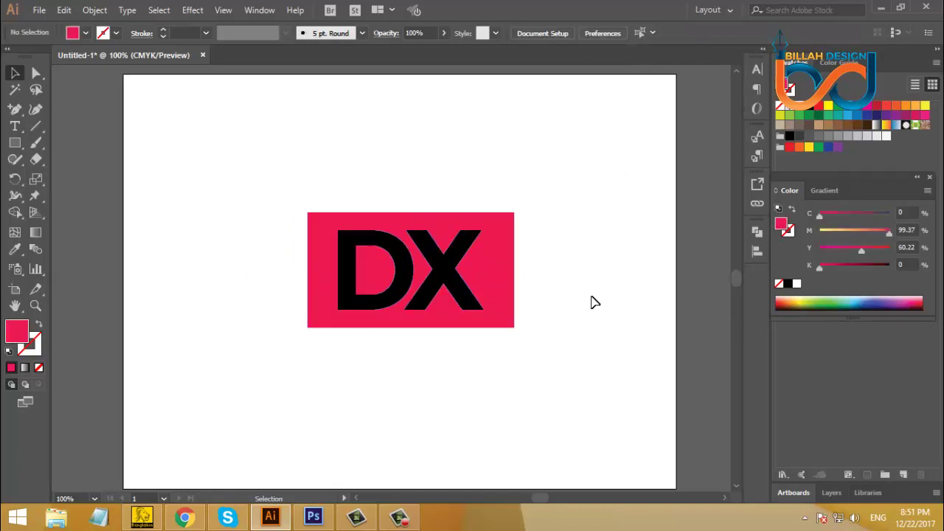
Step: Raise the rectangle's top edge slightly and re-centre it vertically with DX
{"action": "left_click", "coordinate": [496, 281]}
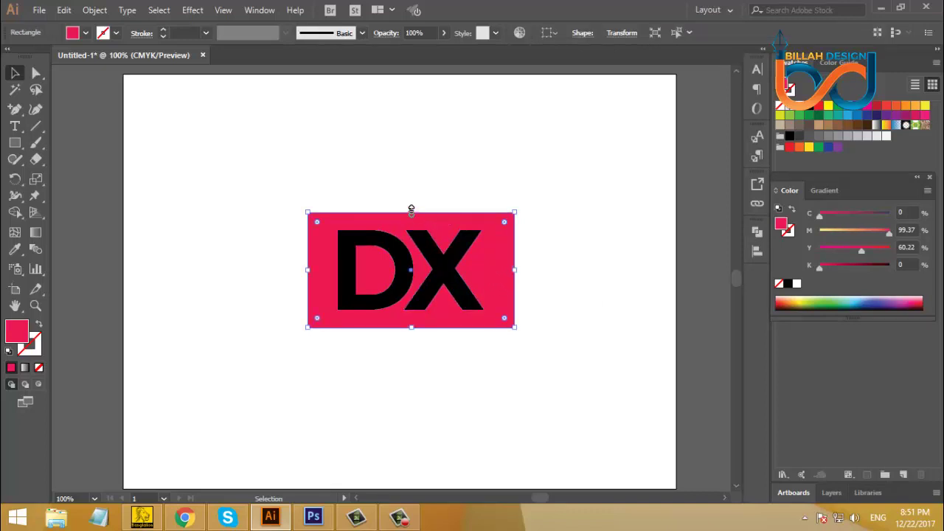
{"action": "left_click_drag", "start_coordinate": [411, 211], "coordinate": [411, 206]}
{"action": "left_click", "coordinate": [575, 355]}
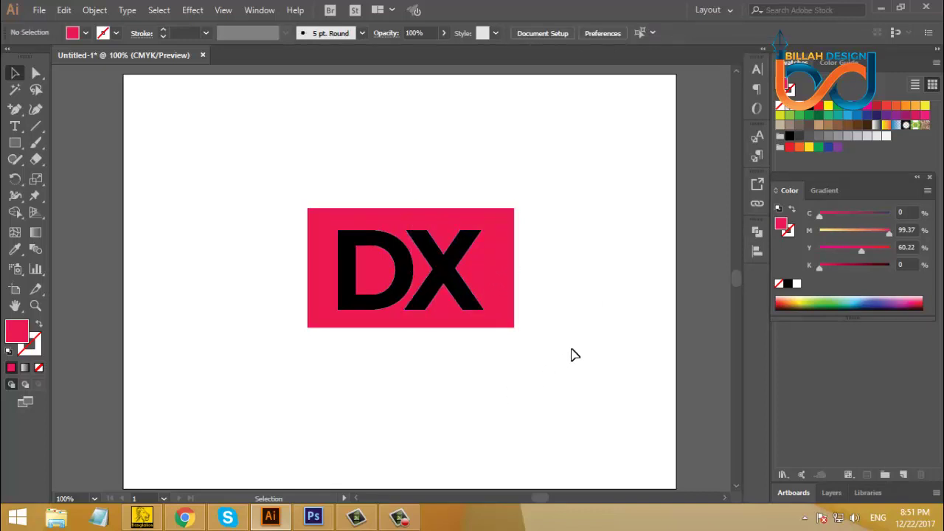
{"action": "left_click_drag", "start_coordinate": [596, 201], "coordinate": [339, 361]}
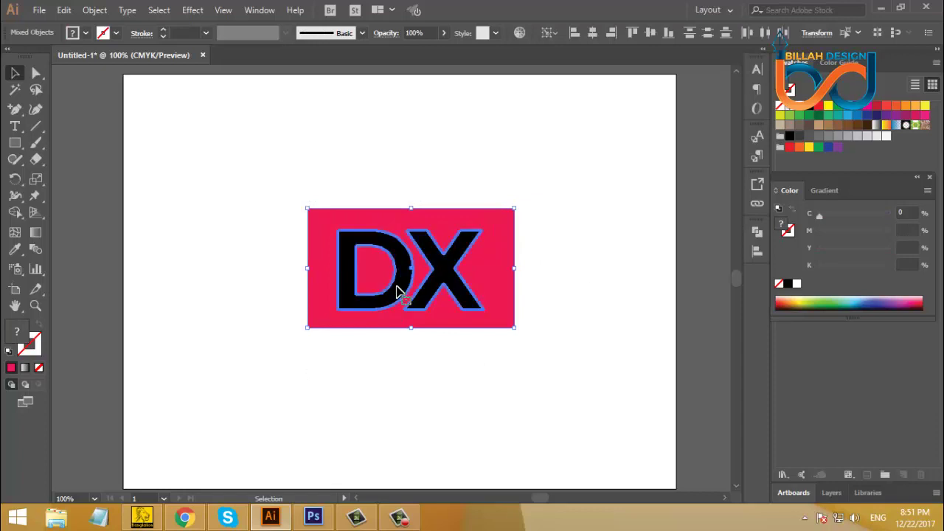
{"action": "left_click", "coordinate": [650, 32]}
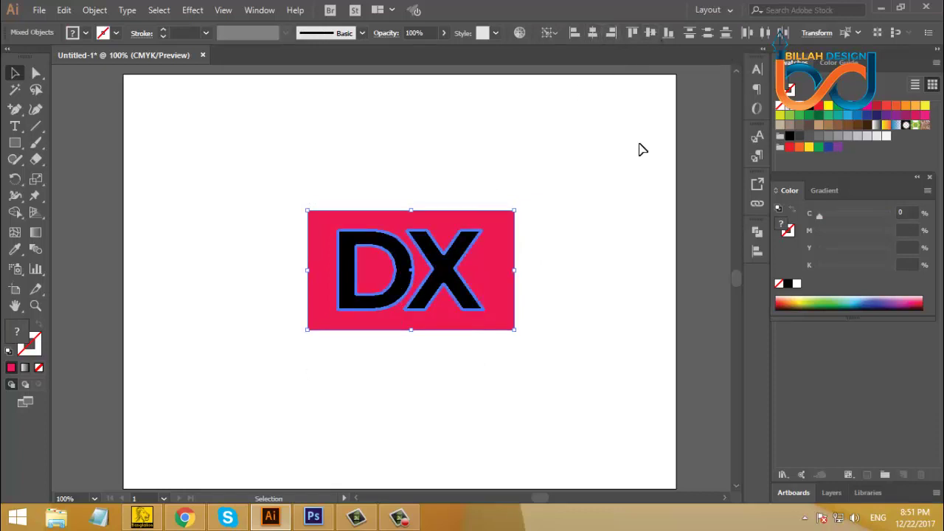
{"action": "left_click", "coordinate": [585, 343]}
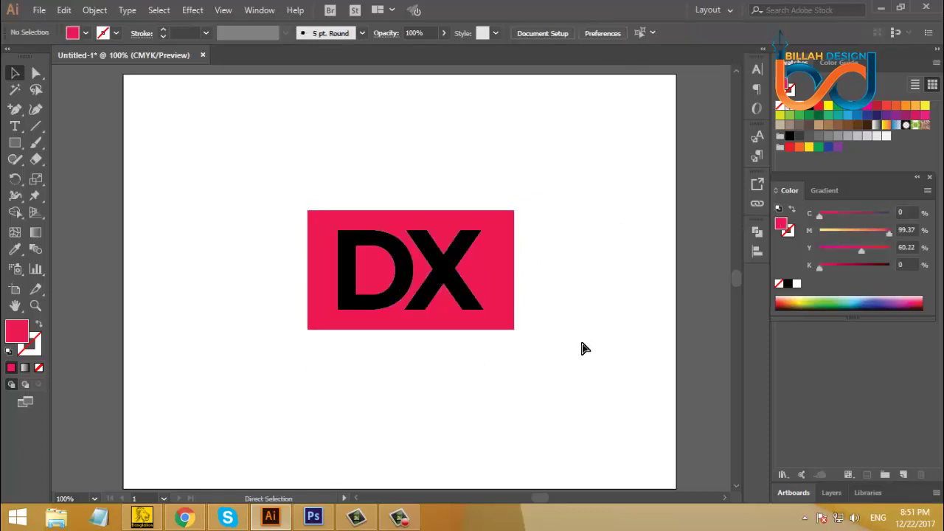
{"action": "key", "text": "ctrl+plus"}
Step: Drag the X's upper-right and lower-left anchors outward into a long slash past the rectangle
{"action": "left_click_drag", "start_coordinate": [621, 294], "coordinate": [546, 329]}
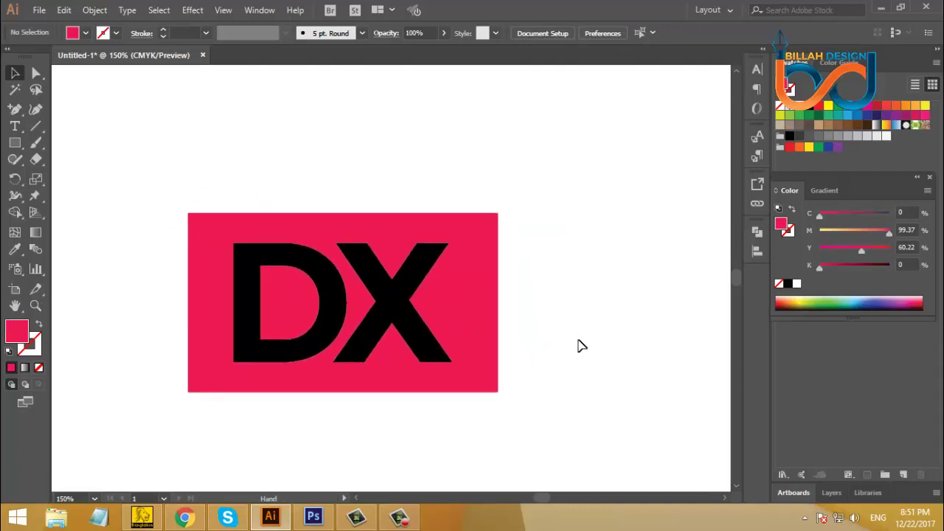
{"action": "left_click", "coordinate": [35, 72]}
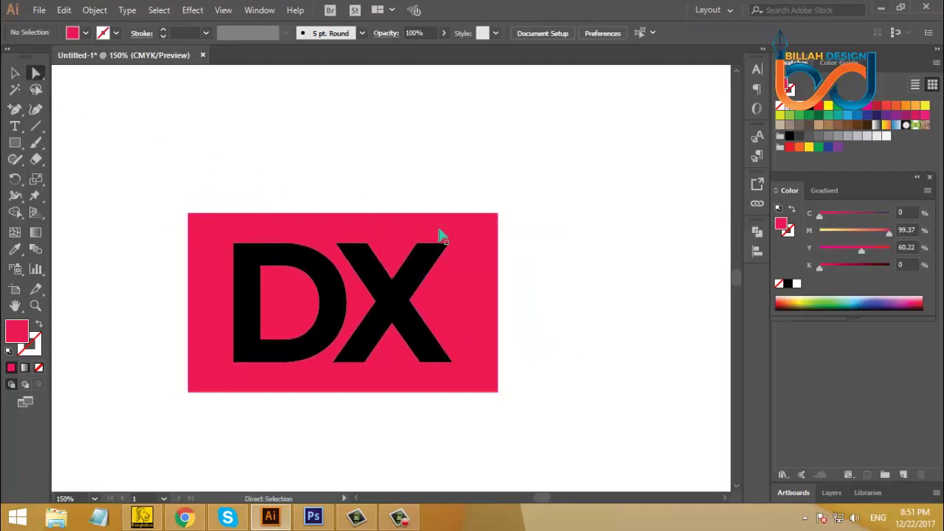
{"action": "left_click_drag", "start_coordinate": [436, 245], "coordinate": [512, 137]}
{"action": "scroll", "coordinate": [576, 243], "scroll_direction": "down", "scroll_amount": 3}
{"action": "left_click", "coordinate": [325, 359]}
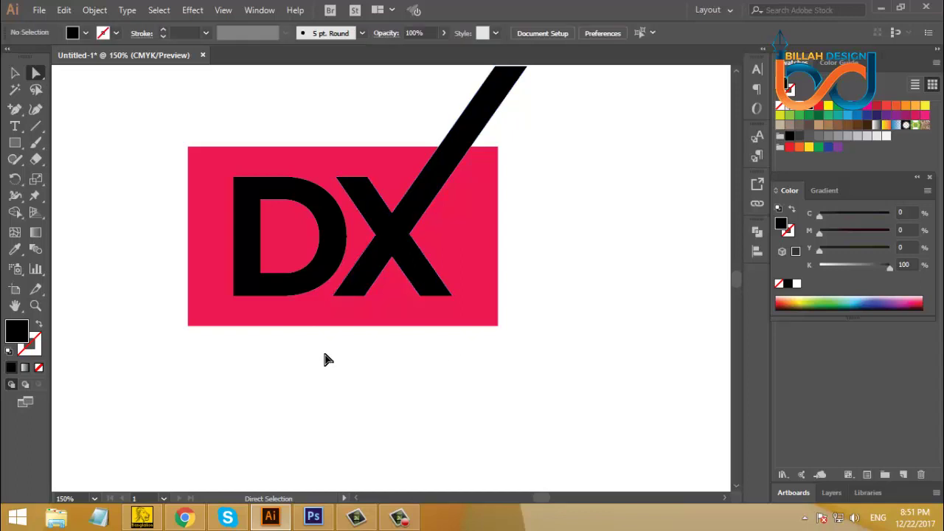
{"action": "left_click_drag", "start_coordinate": [354, 296], "coordinate": [262, 428]}
{"action": "left_click", "coordinate": [477, 369]}
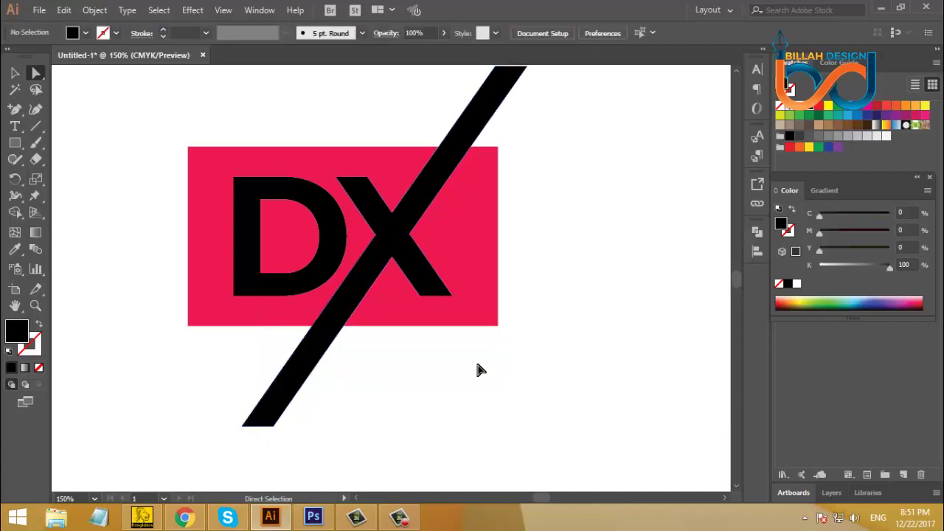
{"action": "mouse_move", "coordinate": [568, 299]}
{"action": "left_mouse_down"}
{"action": "mouse_move", "coordinate": [612, 305]}
{"action": "mouse_move", "coordinate": [604, 307]}
{"action": "left_mouse_up"}
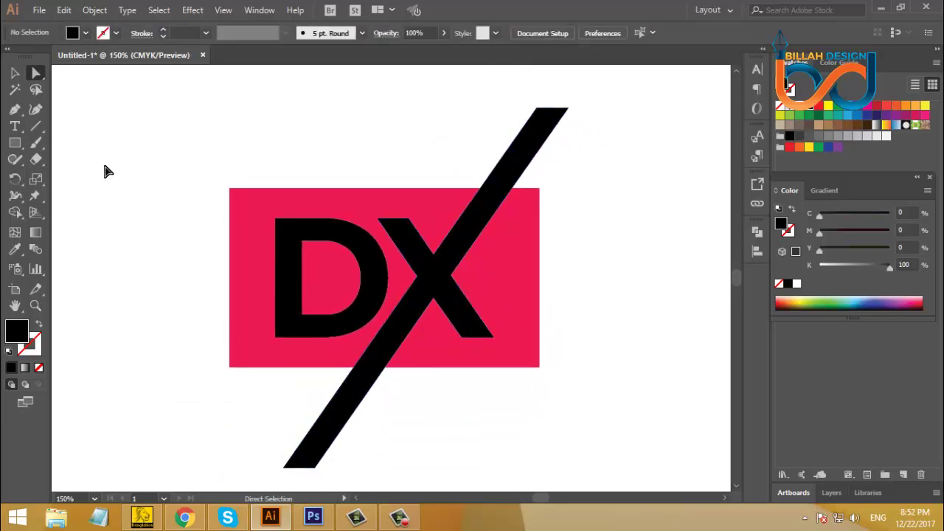
Step: Draw a vertical line through the X's crossing, extending above and below the pink rectangle
{"action": "left_click", "coordinate": [39, 130]}
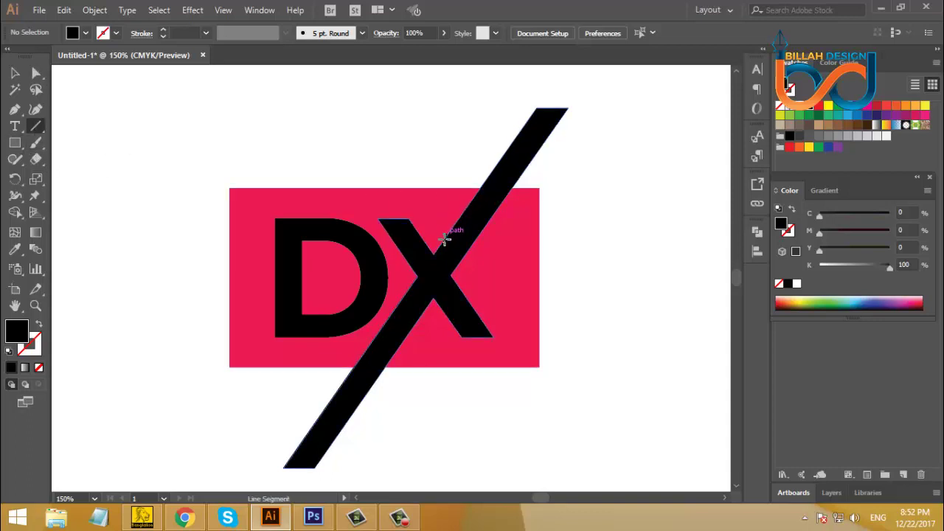
{"action": "left_click_drag", "start_coordinate": [434, 255], "coordinate": [432, 150]}
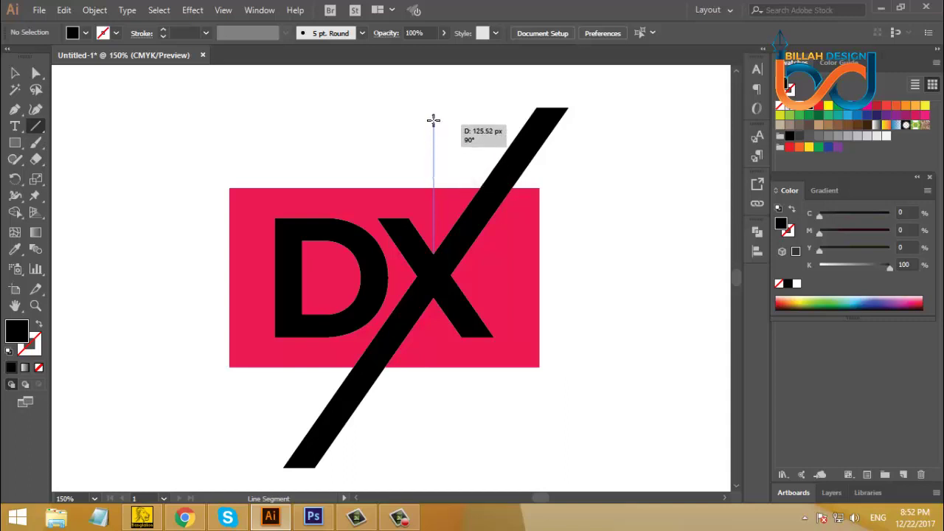
{"action": "left_click_drag", "start_coordinate": [433, 150], "coordinate": [433, 97]}
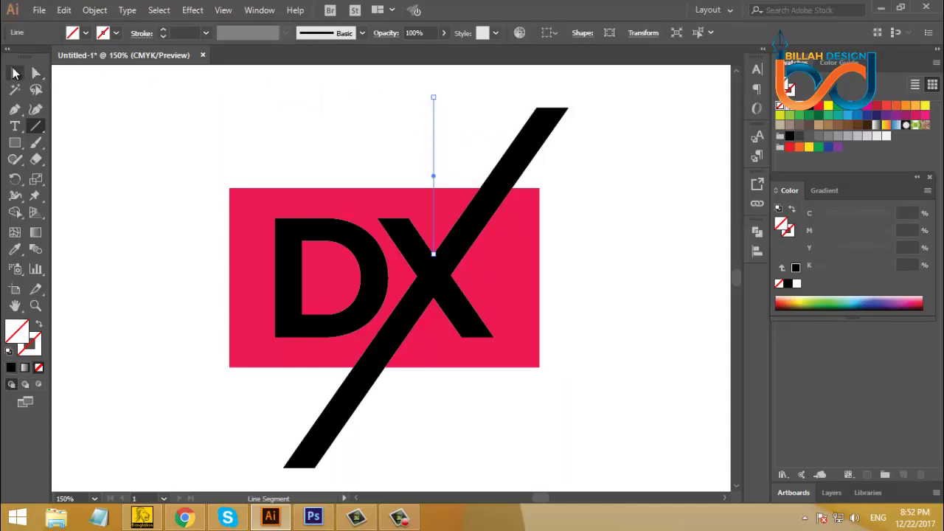
{"action": "left_click", "coordinate": [15, 72]}
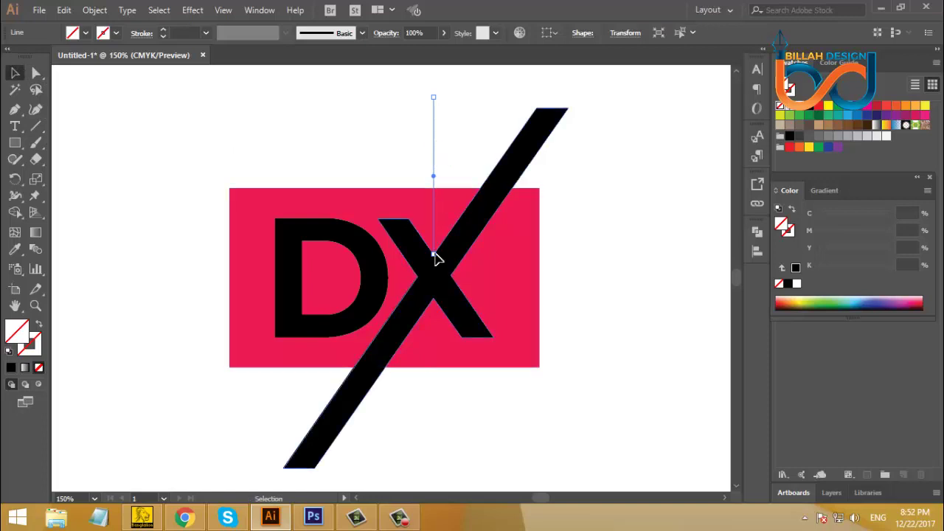
{"action": "left_click_drag", "start_coordinate": [434, 255], "coordinate": [435, 391]}
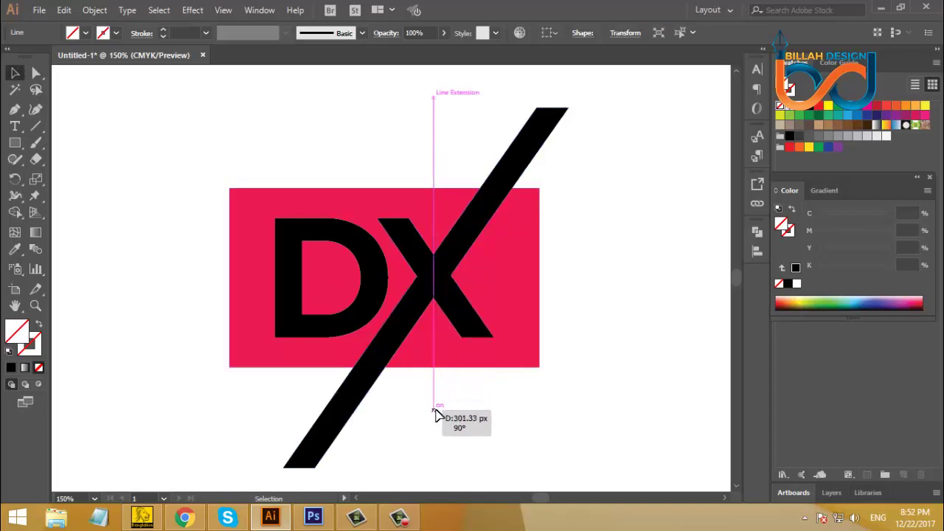
{"action": "left_click_drag", "start_coordinate": [435, 391], "coordinate": [434, 408]}
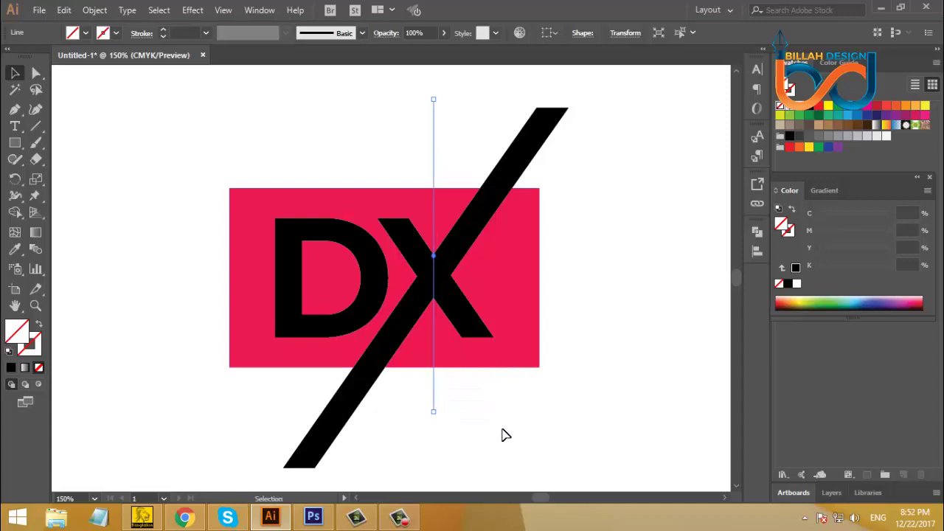
{"action": "left_click", "coordinate": [521, 435]}
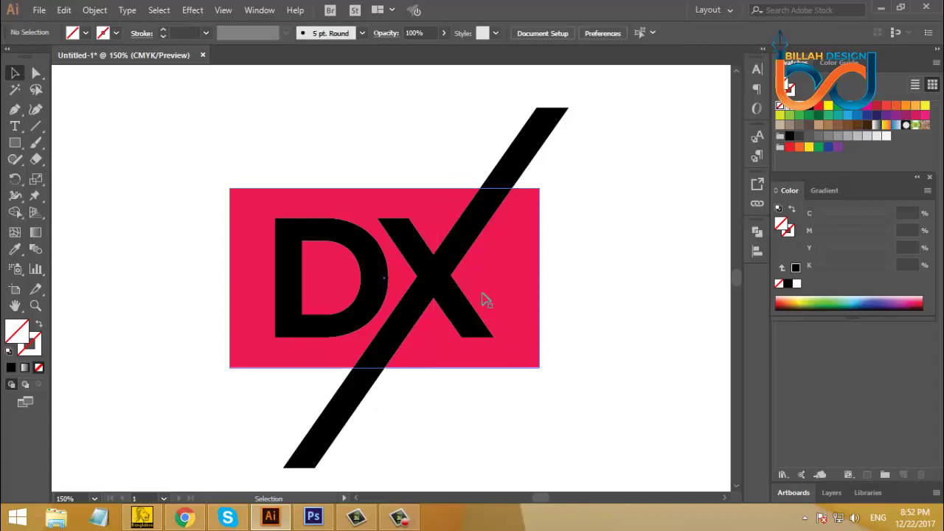
Step: Add anchor points on the pink rectangle's top and bottom edges at the helper line
{"action": "left_click", "coordinate": [525, 253]}
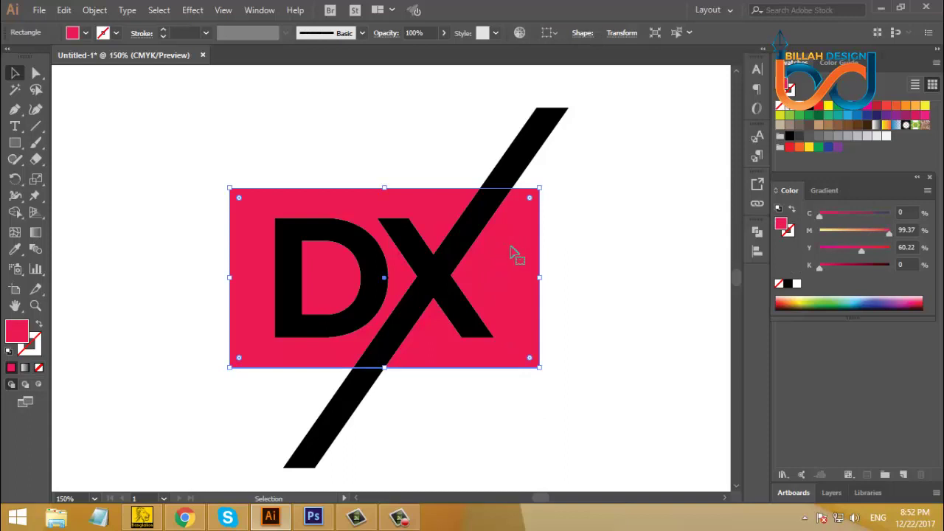
{"action": "left_click", "coordinate": [15, 111]}
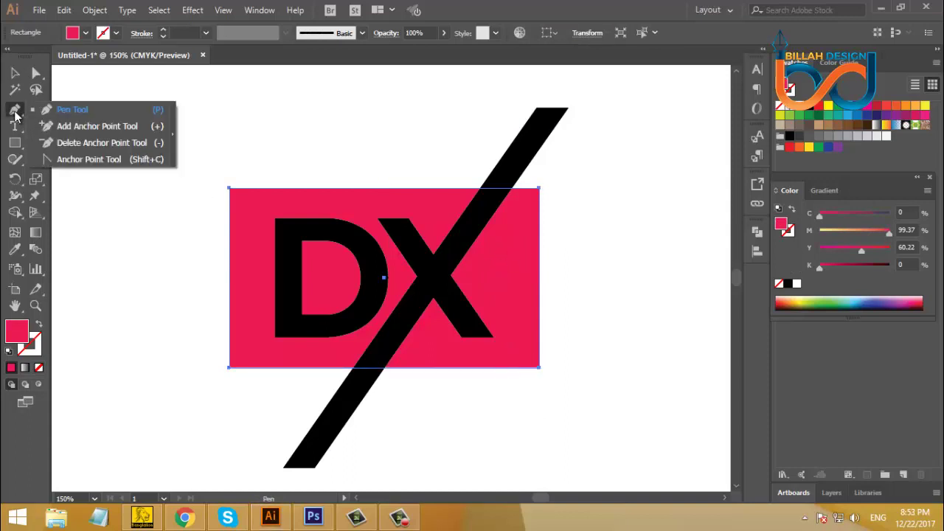
{"action": "left_click", "coordinate": [81, 127]}
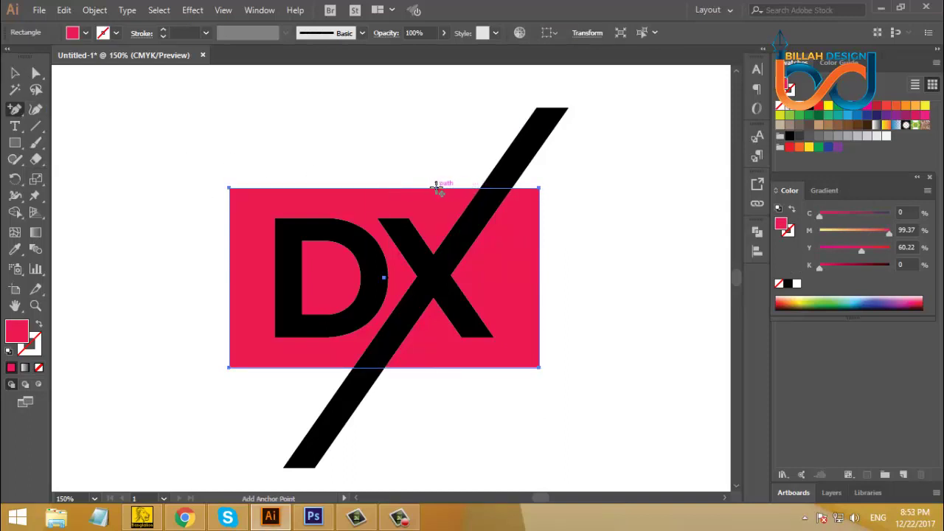
{"action": "left_click", "coordinate": [433, 188]}
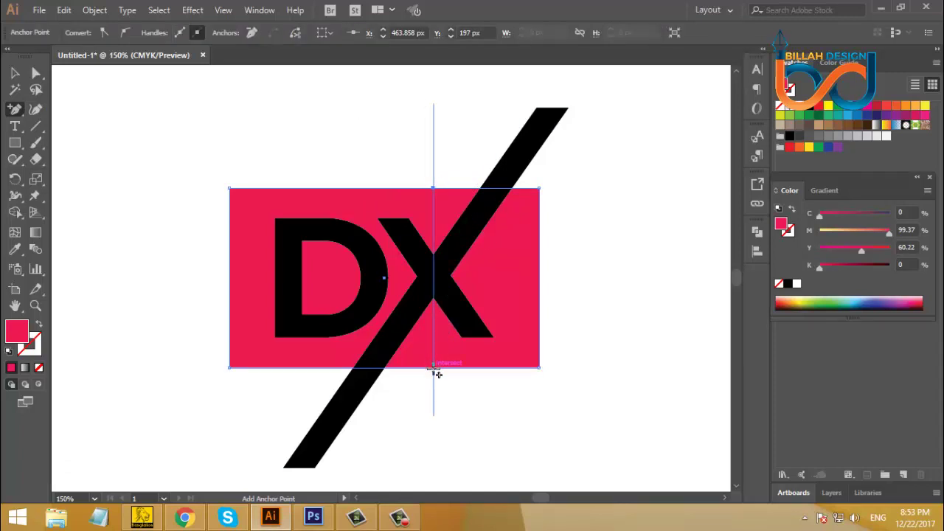
{"action": "left_click", "coordinate": [434, 368]}
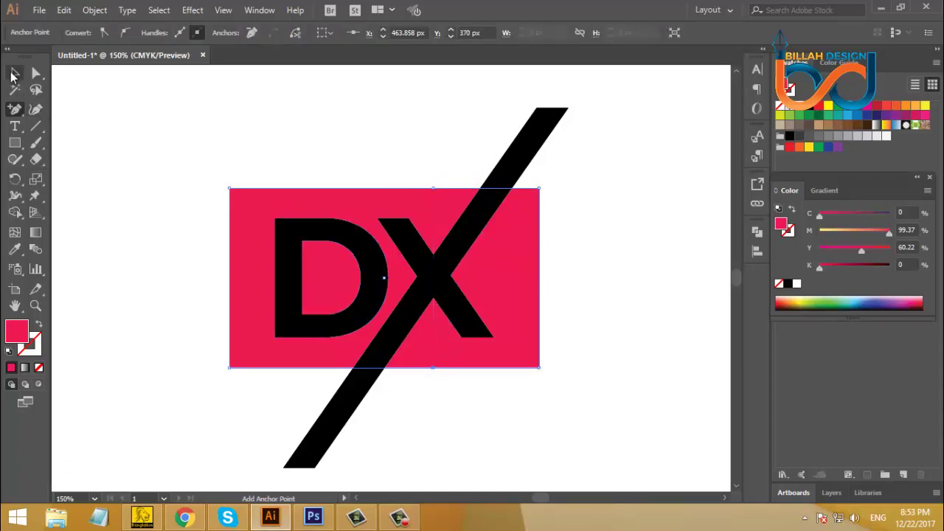
Step: Select and delete the vertical helper line
{"action": "left_click", "coordinate": [13, 74]}
{"action": "left_click", "coordinate": [362, 143]}
{"action": "left_click_drag", "start_coordinate": [379, 133], "coordinate": [516, 183]}
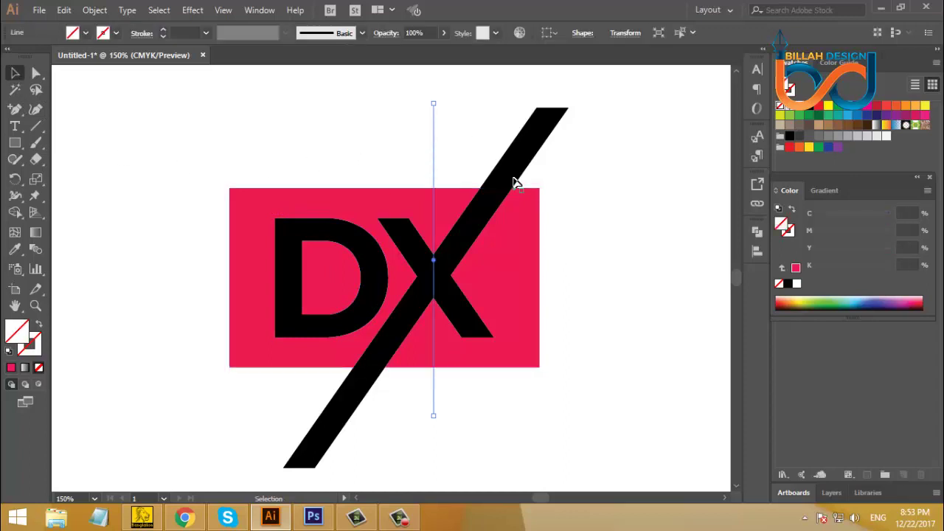
{"action": "key", "text": "Delete"}
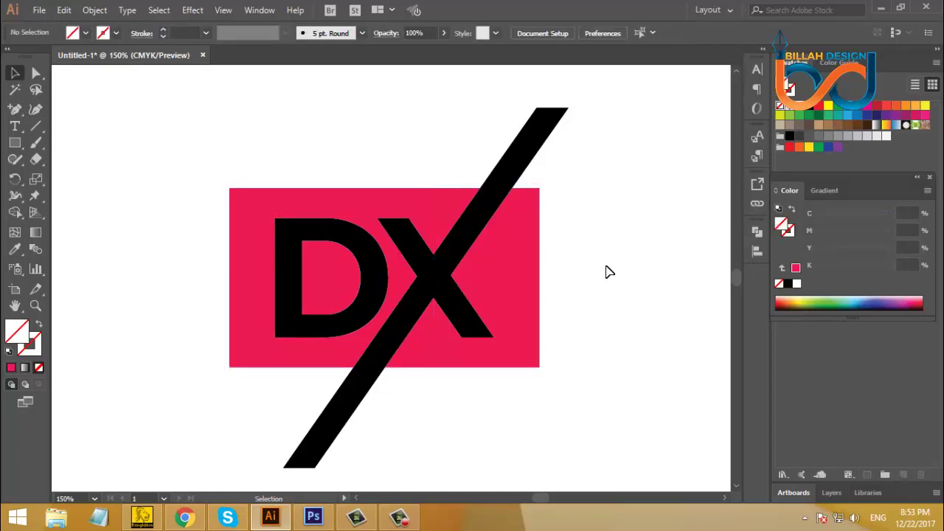
Step: Paste a copy of the pink rectangle in front, then stretch it taller and wider to the right
{"action": "left_click", "coordinate": [504, 260]}
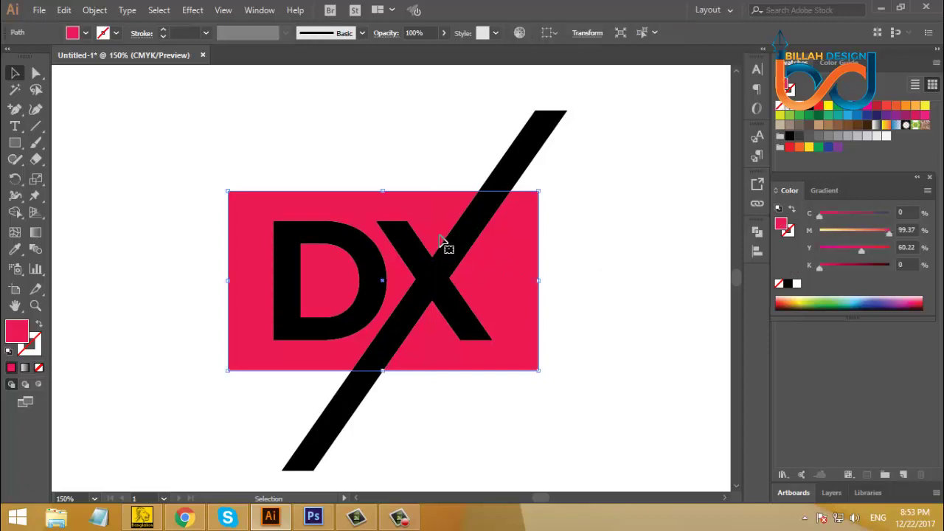
{"action": "left_click", "coordinate": [67, 12]}
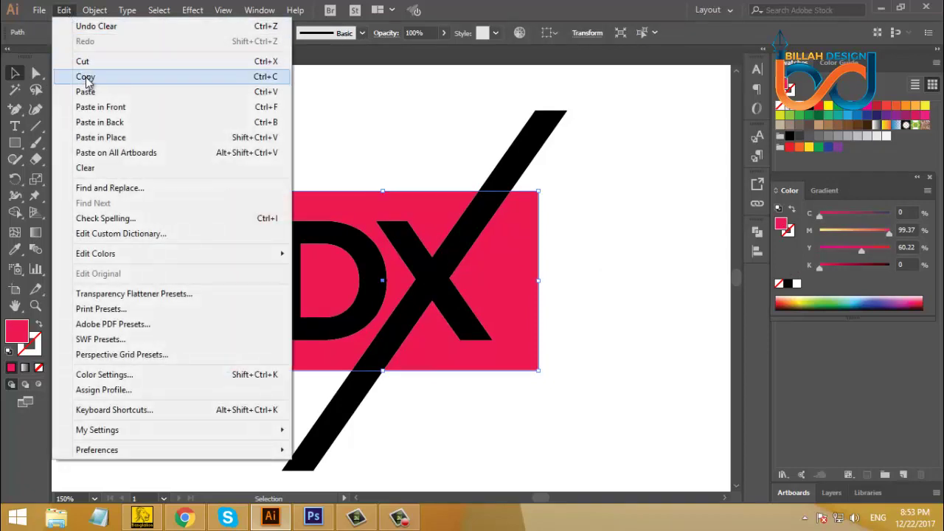
{"action": "left_click", "coordinate": [85, 76]}
{"action": "left_click", "coordinate": [67, 11]}
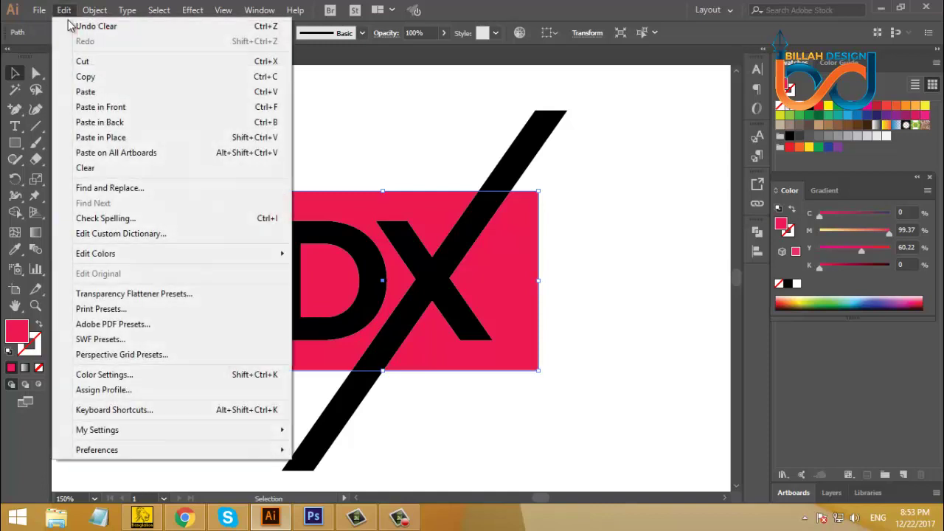
{"action": "left_click", "coordinate": [99, 108]}
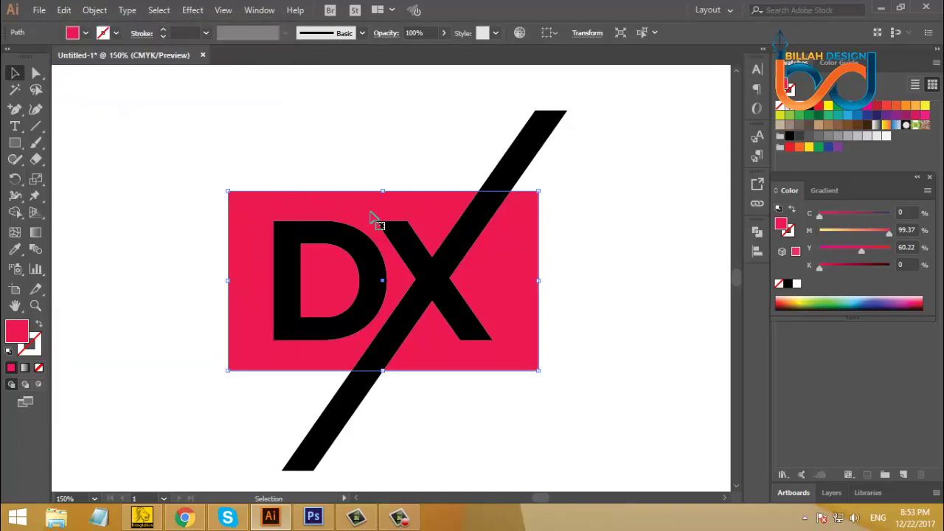
{"action": "key", "text": "alt"}
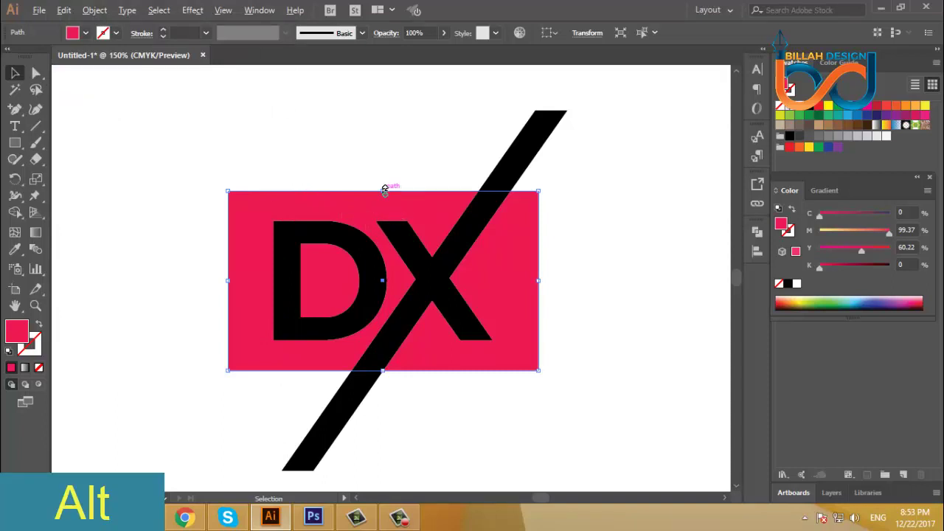
{"action": "left_click_drag", "start_coordinate": [384, 190], "coordinate": [388, 149]}
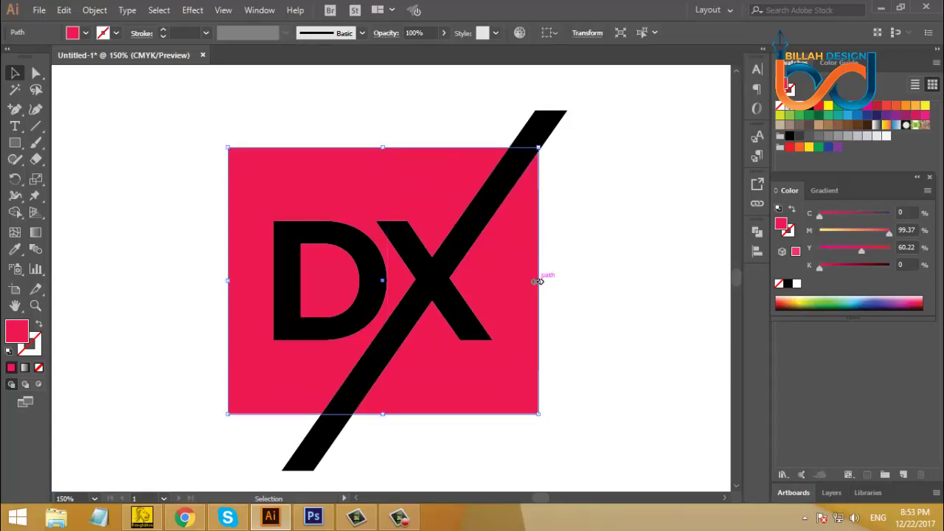
{"action": "left_click_drag", "start_coordinate": [538, 281], "coordinate": [560, 280]}
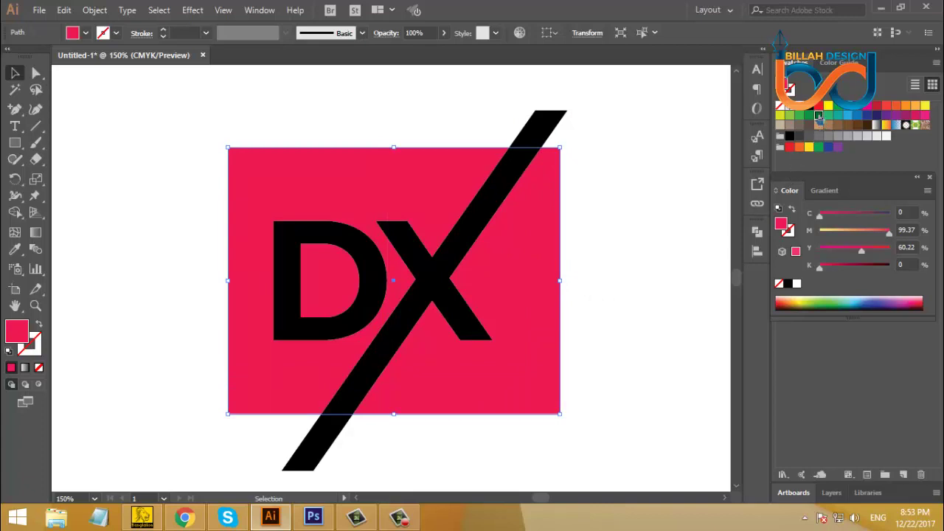
Step: Fill the copy dark green, divide it with the slash via Pathfinder, and ungroup the pieces
{"action": "left_click", "coordinate": [819, 115]}
{"action": "left_click_drag", "start_coordinate": [593, 99], "coordinate": [555, 158]}
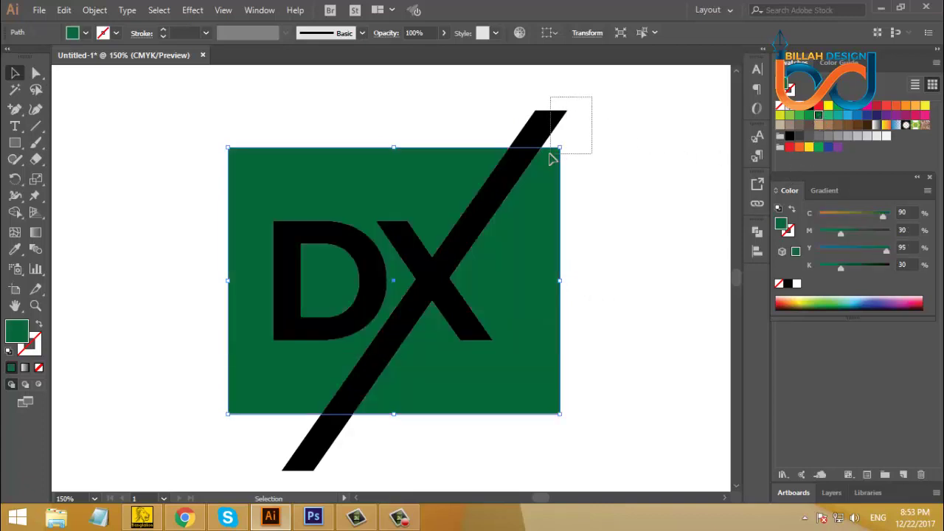
{"action": "left_click", "coordinate": [758, 233]}
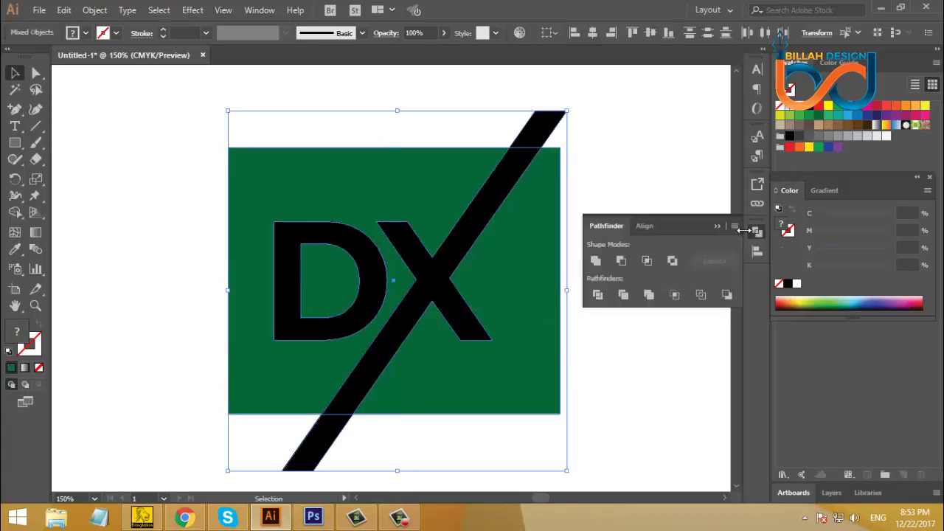
{"action": "left_click", "coordinate": [597, 295]}
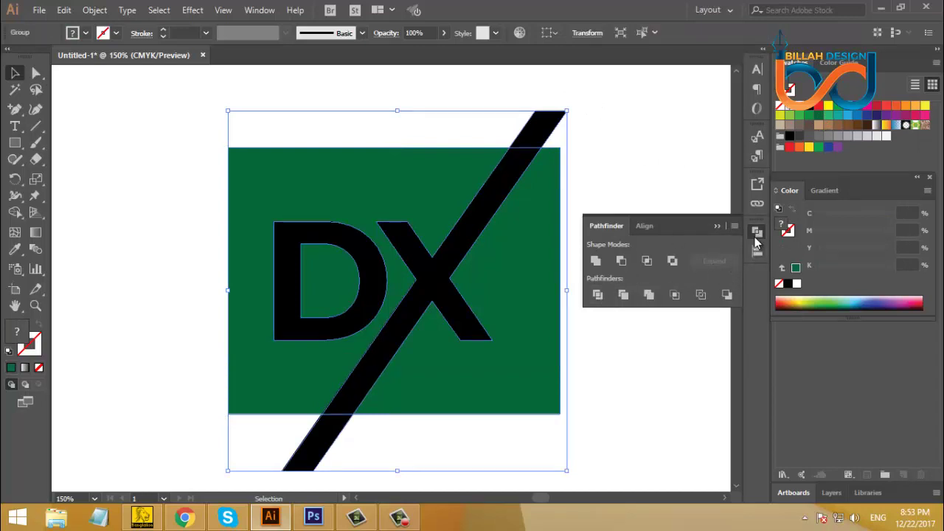
{"action": "left_click", "coordinate": [758, 233]}
{"action": "right_click", "coordinate": [603, 177]}
{"action": "left_click", "coordinate": [643, 288]}
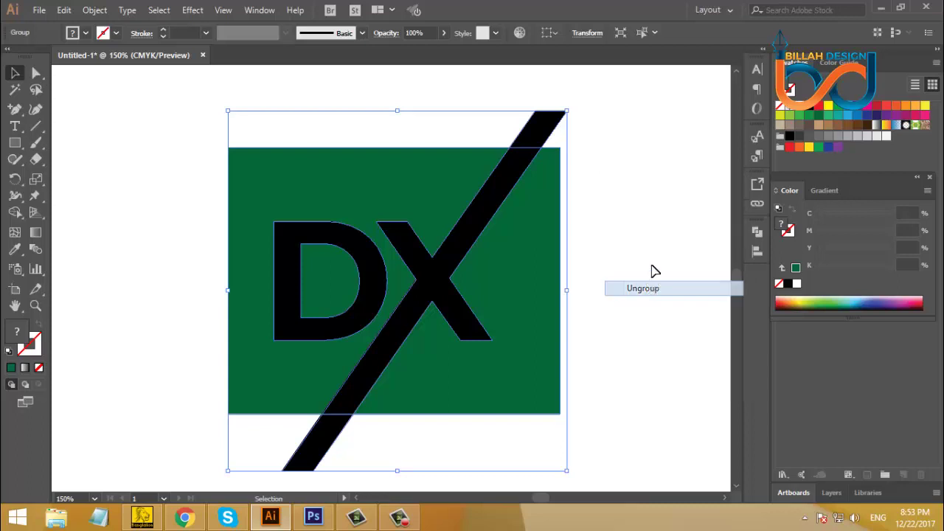
Step: Delete the top and bottom slash ends and all leftover green pieces
{"action": "left_click", "coordinate": [654, 268]}
{"action": "left_click_drag", "start_coordinate": [557, 135], "coordinate": [605, 136]}
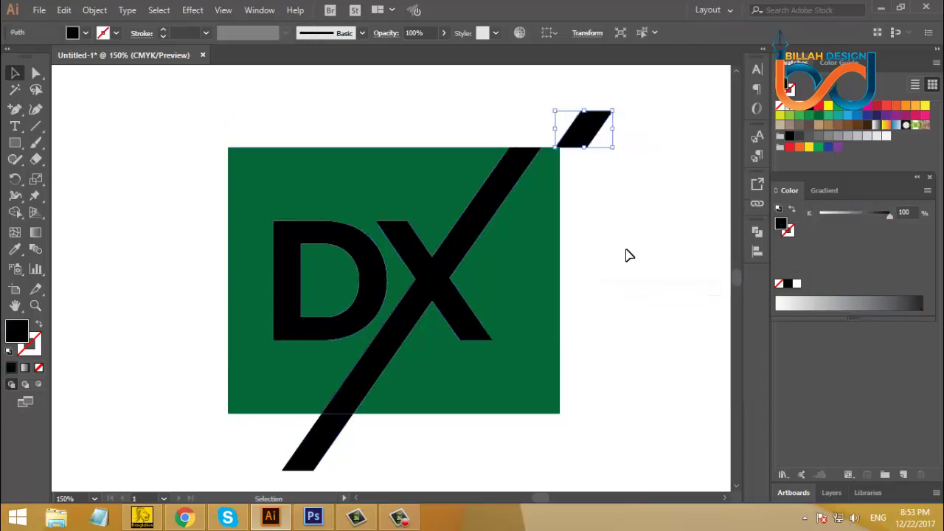
{"action": "key", "text": "Delete"}
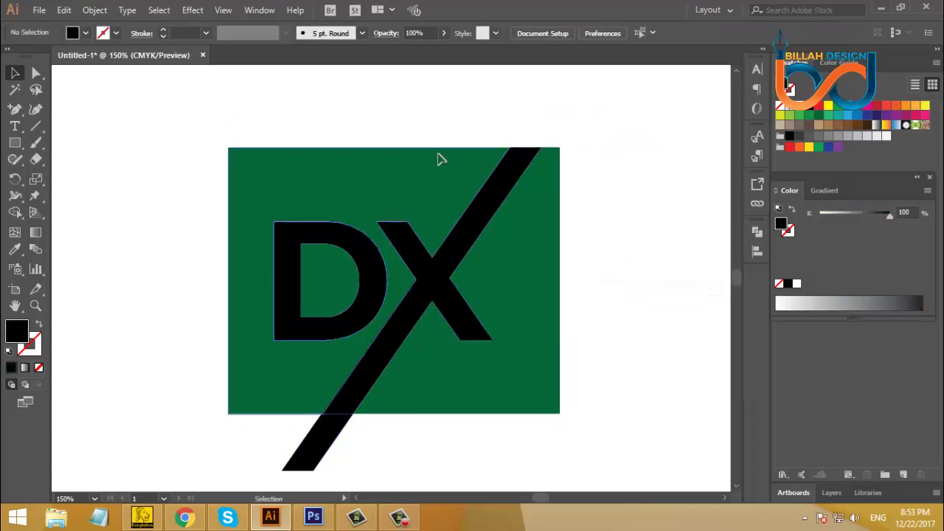
{"action": "left_click_drag", "start_coordinate": [439, 158], "coordinate": [561, 347]}
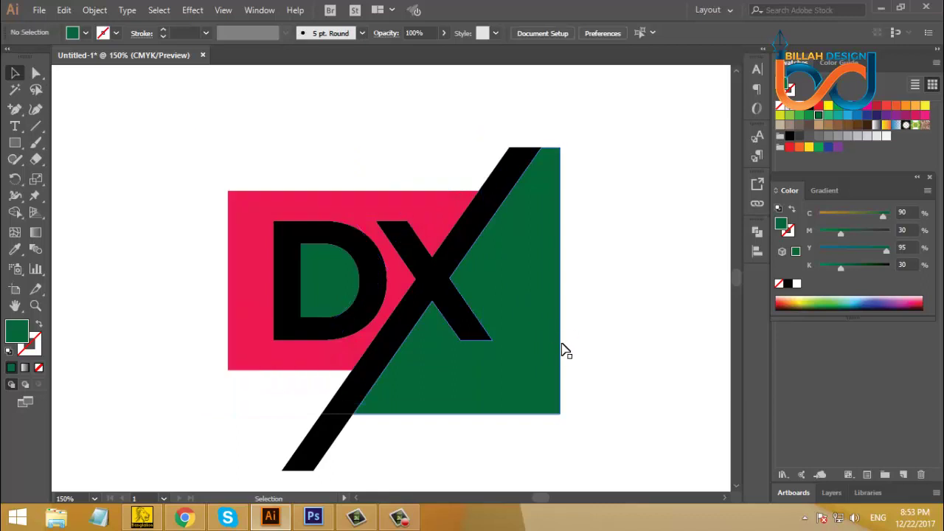
{"action": "left_click", "coordinate": [555, 406]}
{"action": "key", "text": "Delete"}
{"action": "left_click", "coordinate": [328, 443]}
{"action": "key", "text": "Delete"}
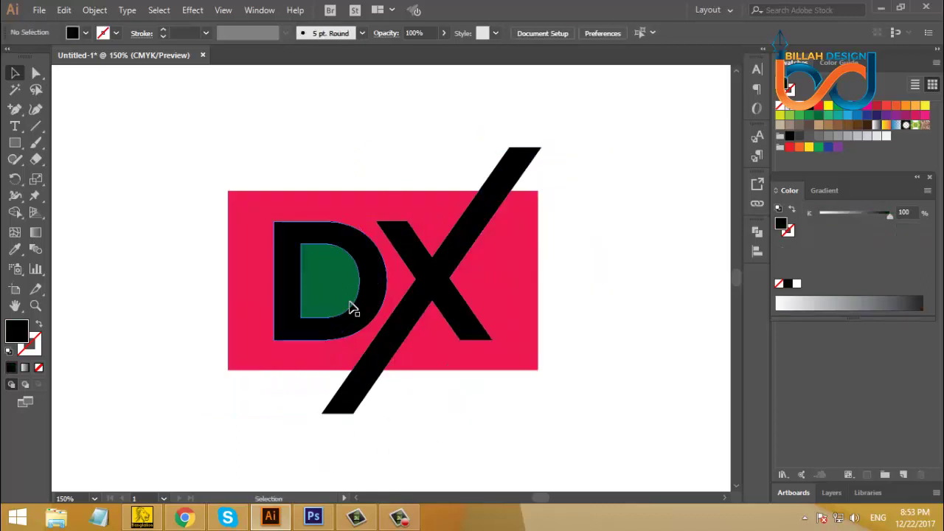
{"action": "left_click", "coordinate": [352, 308]}
{"action": "key", "text": "Delete"}
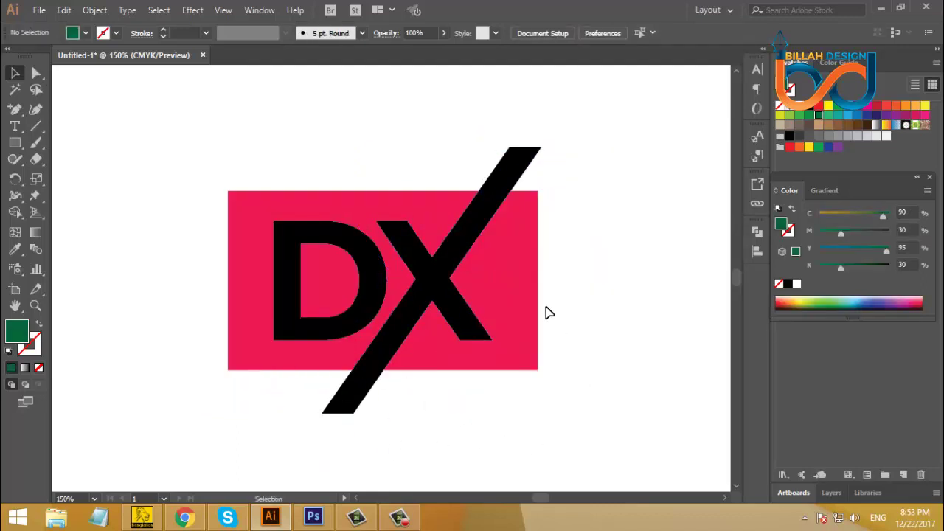
{"action": "left_click", "coordinate": [526, 267]}
{"action": "left_click", "coordinate": [590, 310]}
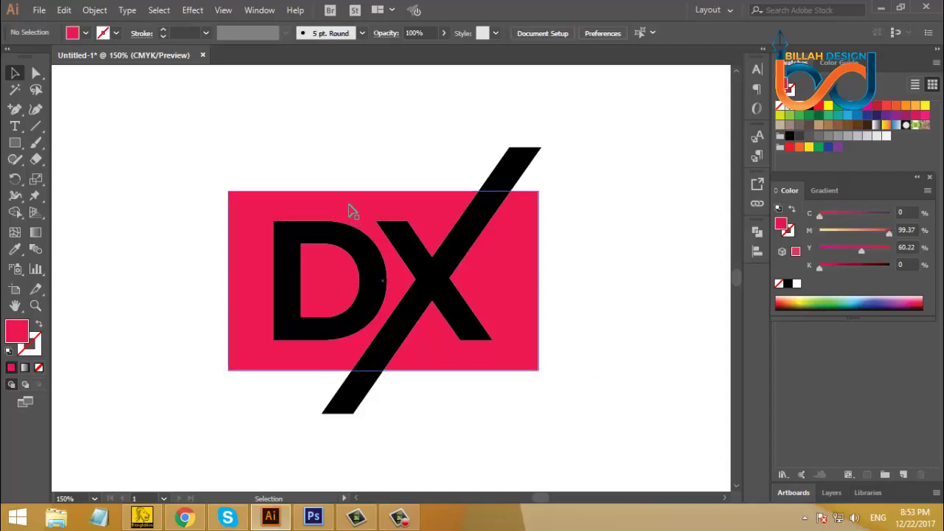
Step: Try moving the X, slash and D off the rectangle, then undo both moves
{"action": "left_click_drag", "start_coordinate": [448, 272], "coordinate": [612, 343]}
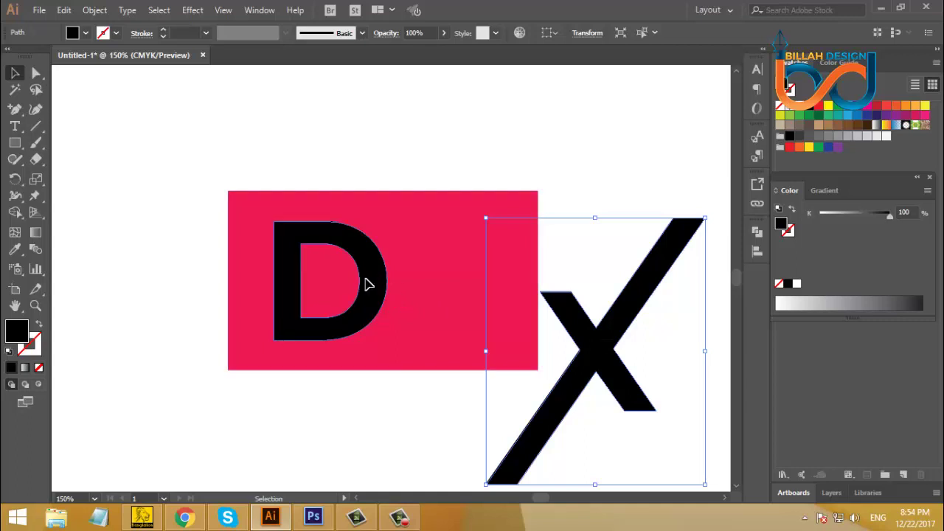
{"action": "left_click_drag", "start_coordinate": [364, 282], "coordinate": [186, 360]}
{"action": "key", "text": "ctrl+z"}
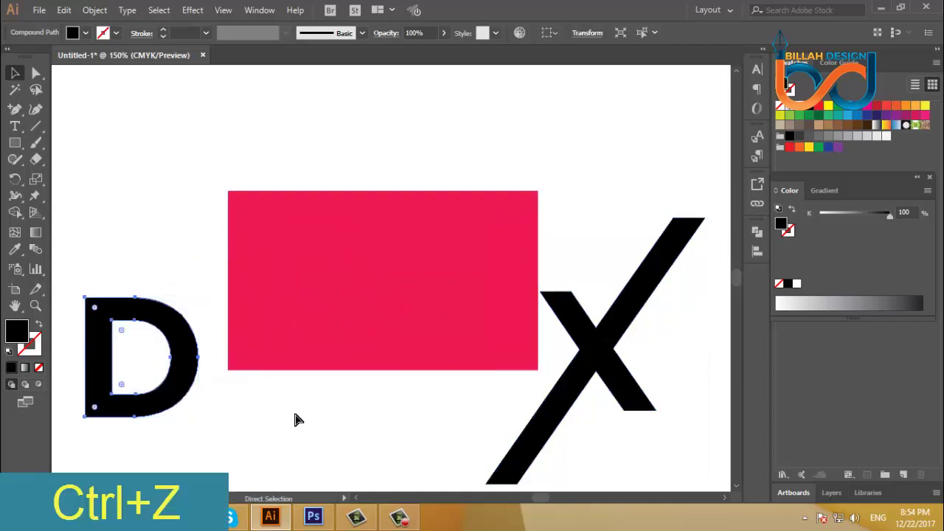
{"action": "key", "text": "ctrl+z"}
{"action": "left_click", "coordinate": [511, 432]}
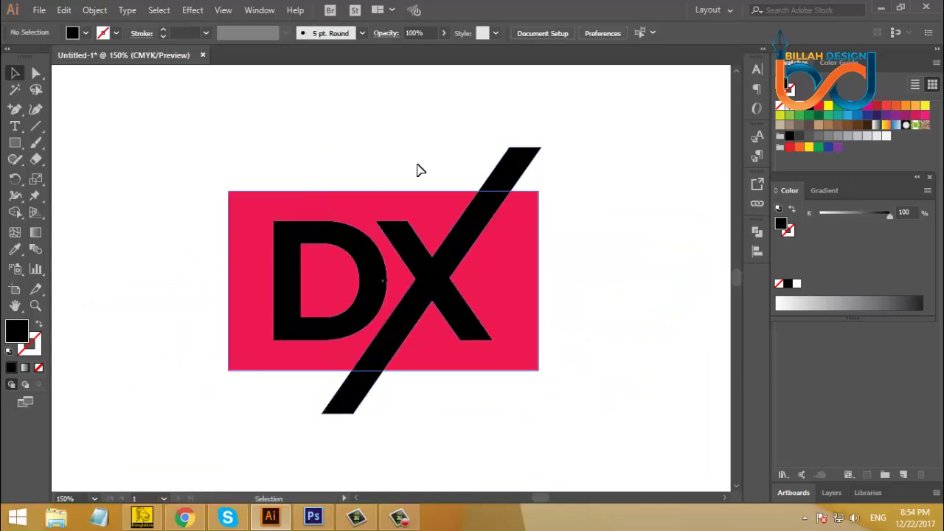
Step: Divide the pink box, slash and DX letters with Pathfinder and ungroup the pieces
{"action": "left_click_drag", "start_coordinate": [420, 143], "coordinate": [466, 196]}
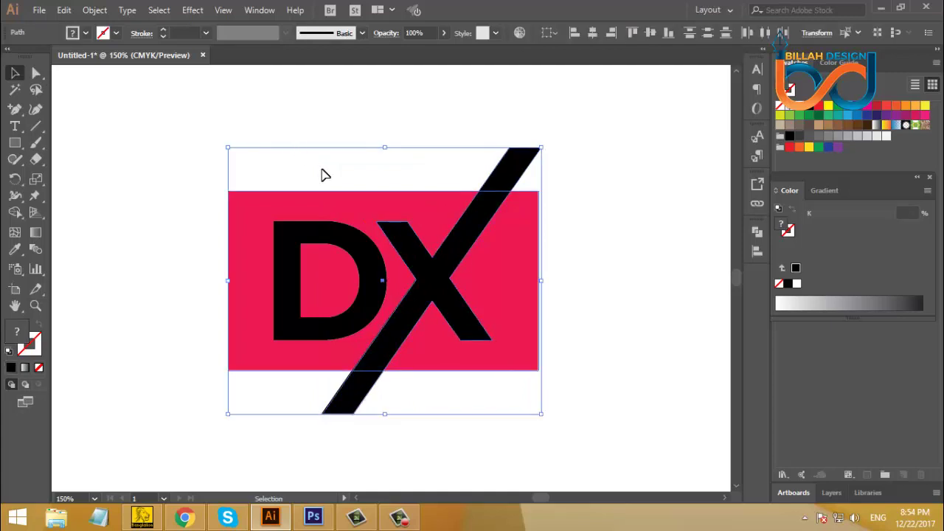
{"action": "left_click_drag", "start_coordinate": [291, 134], "coordinate": [456, 281]}
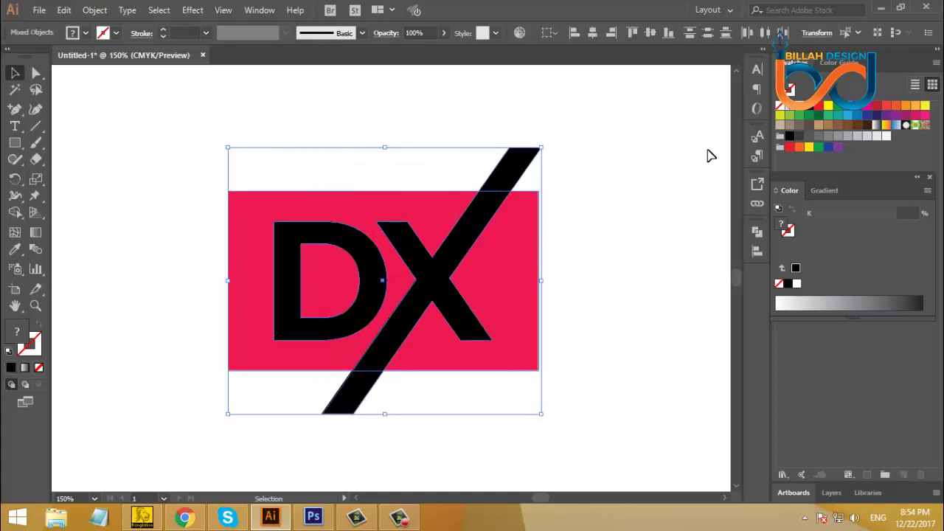
{"action": "left_click", "coordinate": [757, 231]}
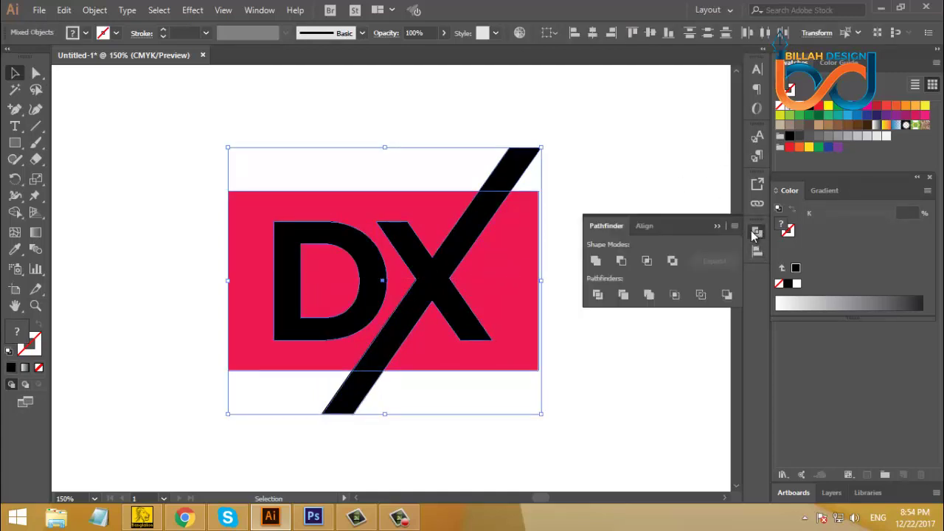
{"action": "left_click", "coordinate": [601, 294]}
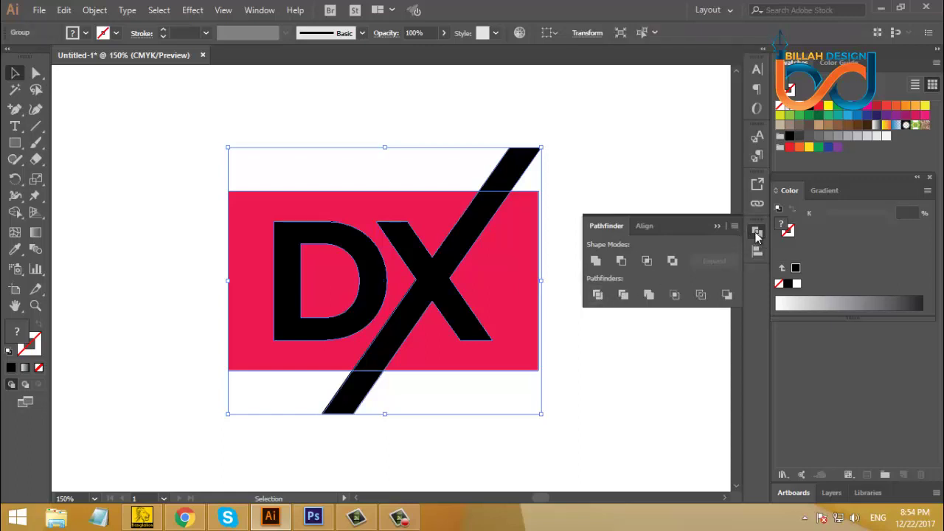
{"action": "right_click", "coordinate": [601, 164]}
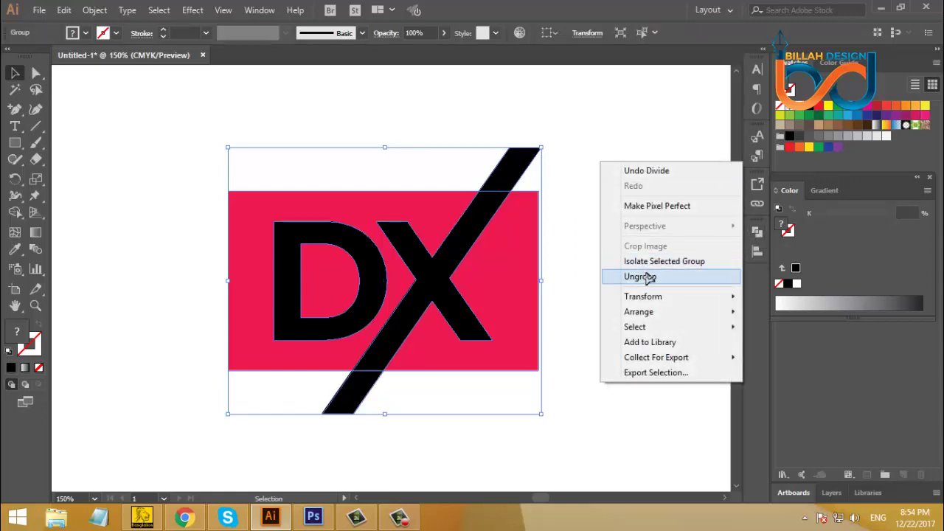
{"action": "left_click", "coordinate": [646, 277]}
{"action": "left_click", "coordinate": [627, 236]}
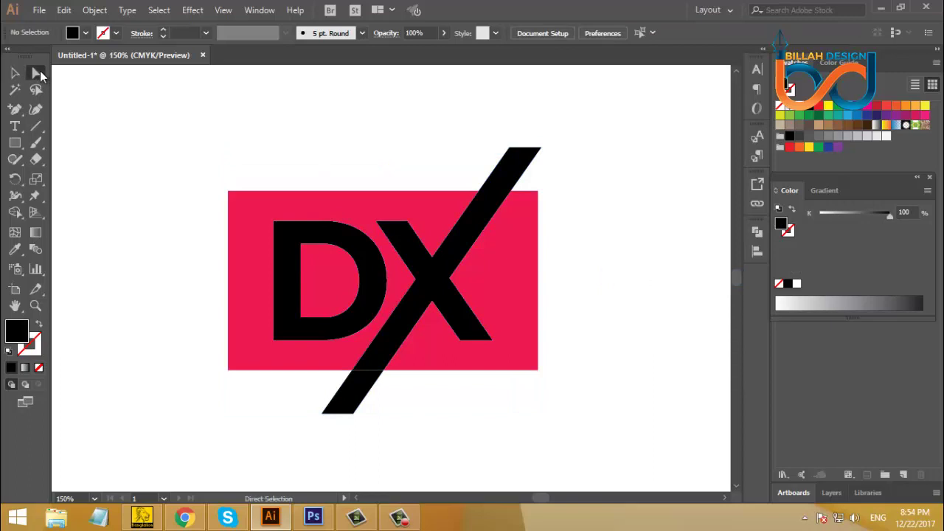
Step: Pull the pink box's top-right and bottom corners out to the slash's ends
{"action": "left_click", "coordinate": [456, 199]}
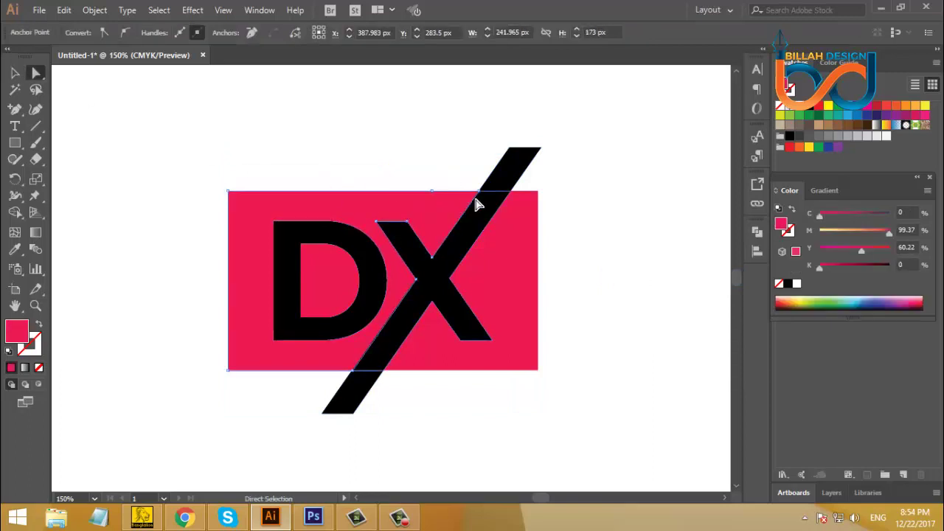
{"action": "left_click_drag", "start_coordinate": [477, 191], "coordinate": [510, 151]}
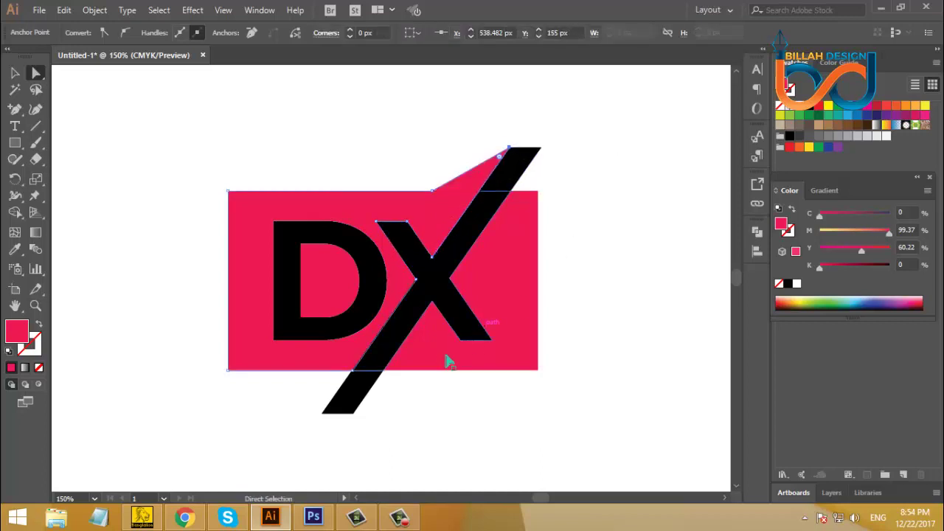
{"action": "left_click", "coordinate": [409, 372]}
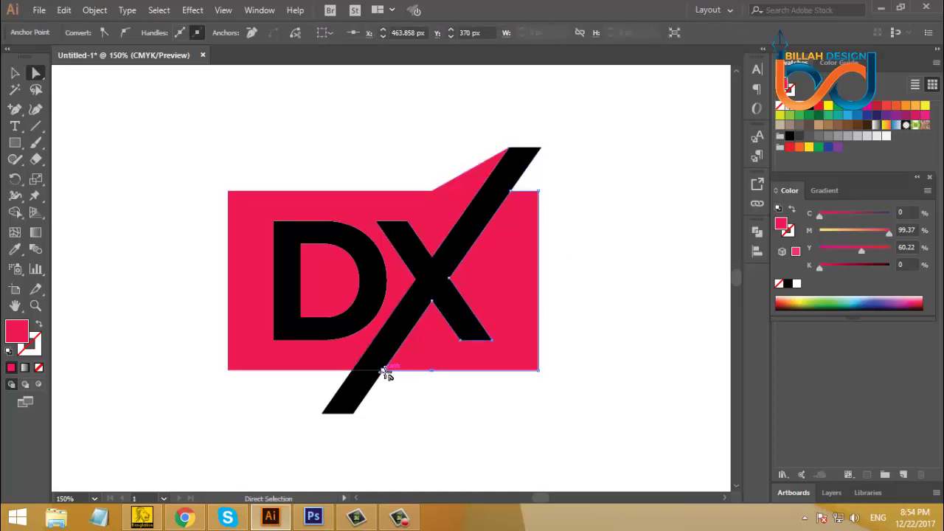
{"action": "left_click_drag", "start_coordinate": [387, 371], "coordinate": [355, 420]}
{"action": "left_click", "coordinate": [477, 424]}
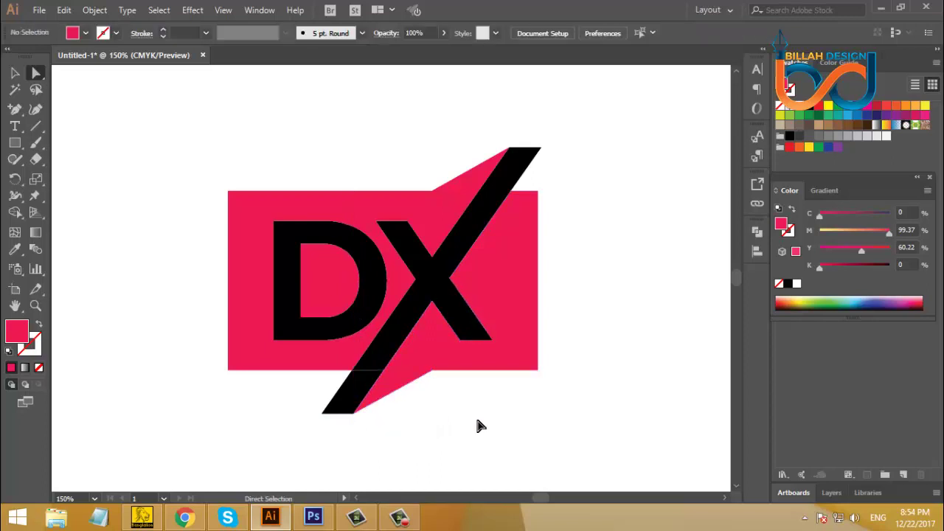
Step: Delete the black X, both slash pieces and the D, leaving them cut out white
{"action": "left_click_drag", "start_coordinate": [436, 281], "coordinate": [562, 275]}
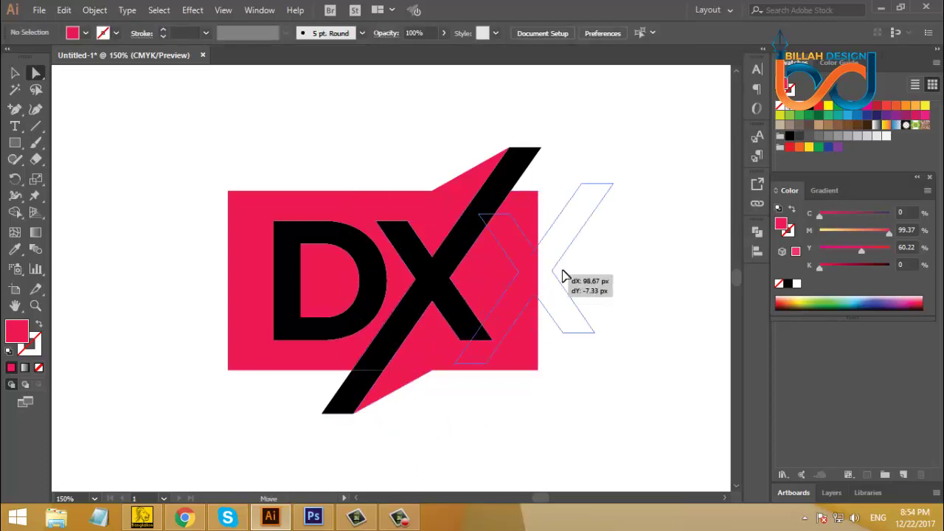
{"action": "key", "text": "Delete"}
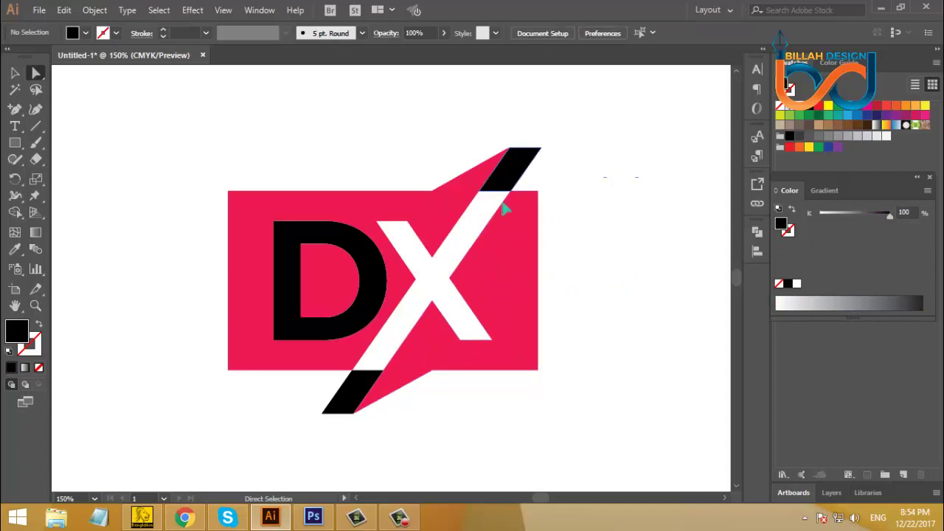
{"action": "left_click", "coordinate": [508, 181]}
{"action": "key", "text": "Delete"}
{"action": "left_click", "coordinate": [367, 387]}
{"action": "key", "text": "Delete"}
{"action": "left_click", "coordinate": [370, 322]}
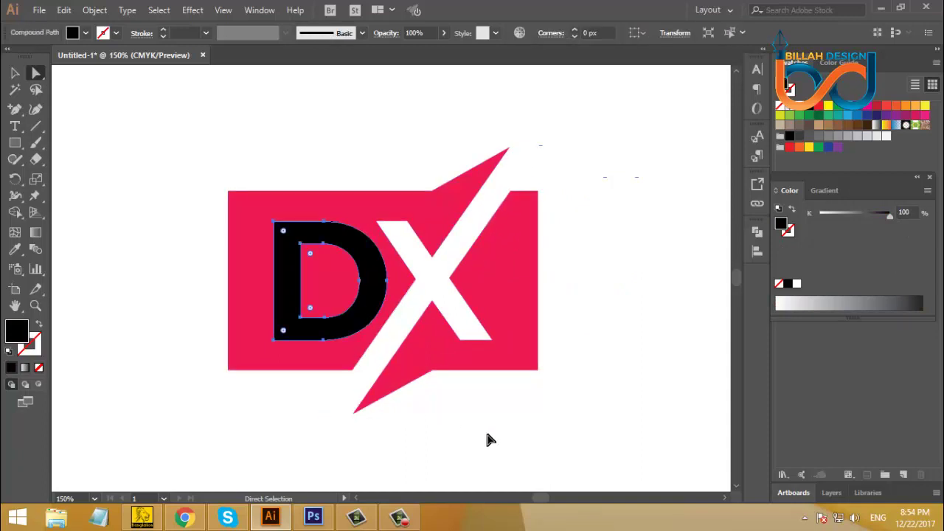
{"action": "key", "text": "Delete"}
Step: Nudge the right pink piece's lower anchor slightly left to tidy the slash cut, then re-centre the logo
{"action": "key", "text": "ctrl+0"}
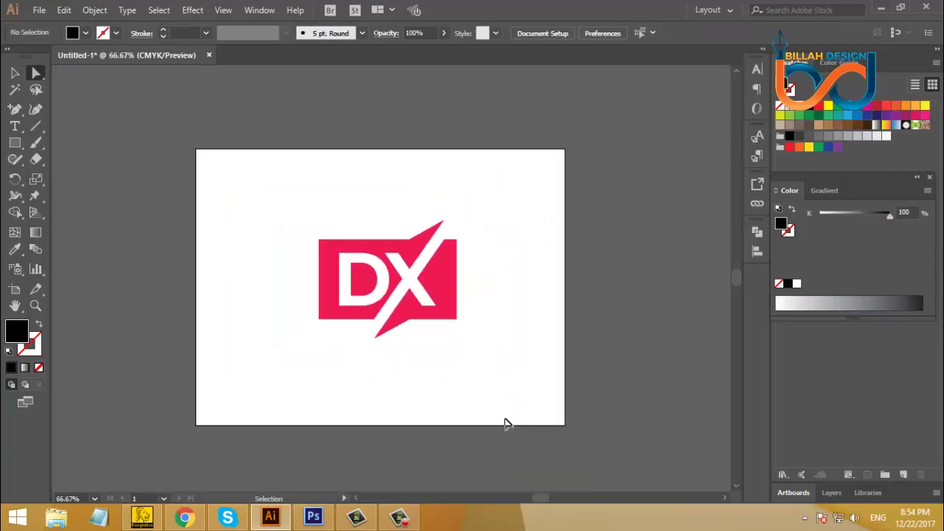
{"action": "key", "text": "ctrl+minus"}
{"action": "key", "text": "ctrl+plus"}
{"action": "left_click_drag", "start_coordinate": [524, 321], "coordinate": [528, 329]}
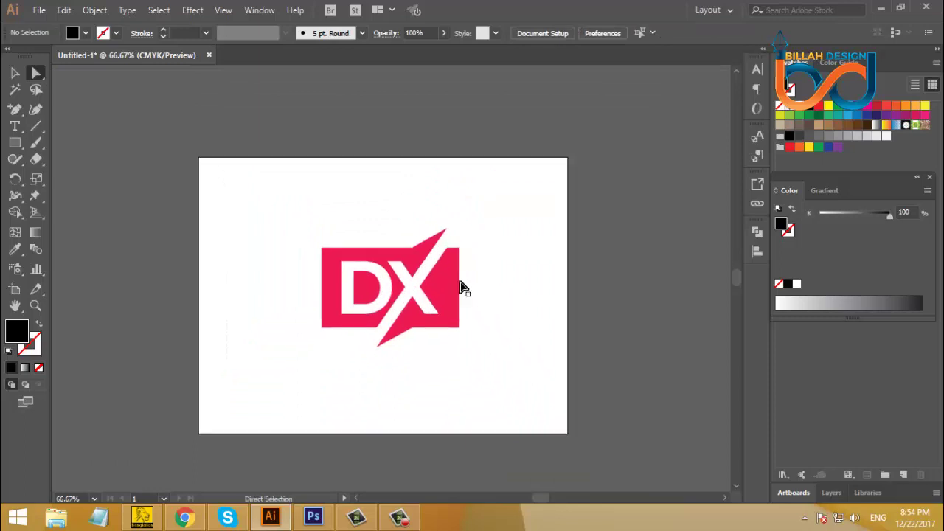
{"action": "left_click", "coordinate": [421, 247]}
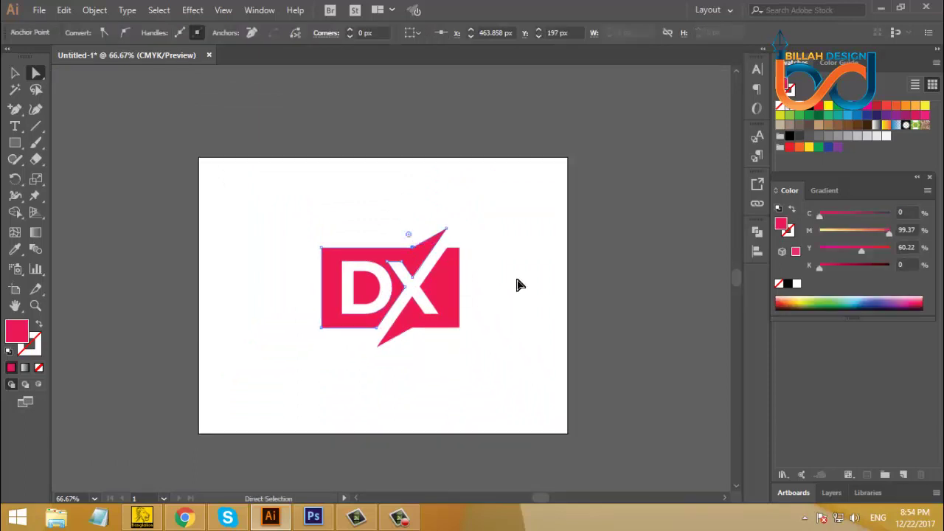
{"action": "key", "text": "ctrl"}
{"action": "left_click", "coordinate": [487, 385]}
{"action": "left_click", "coordinate": [415, 338]}
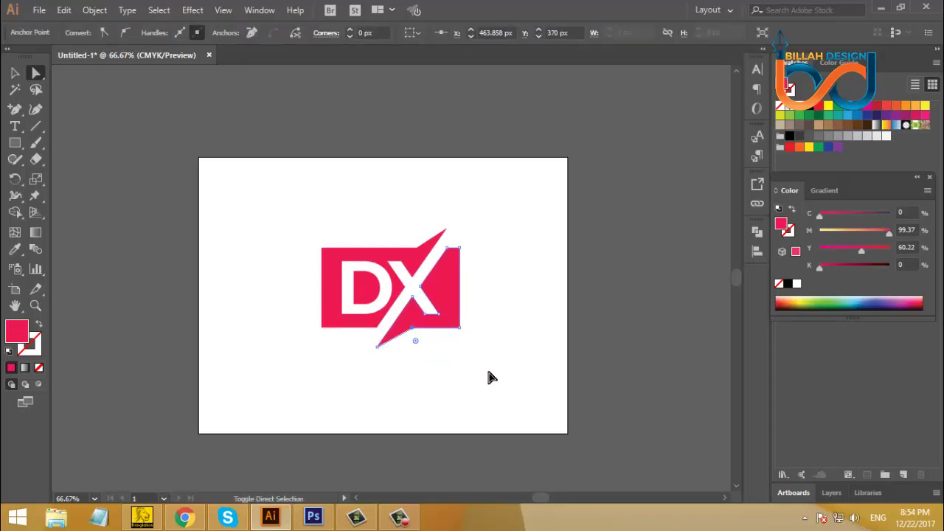
{"action": "key", "text": "shift+Left"}
{"action": "left_click", "coordinate": [488, 372]}
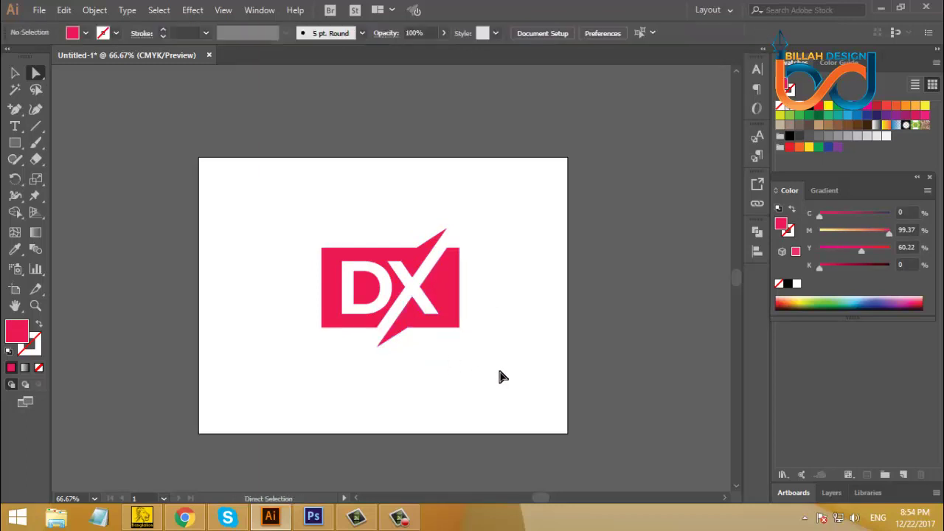
{"action": "key", "text": "ctrl+plus"}
{"action": "key", "text": "ctrl+plus"}
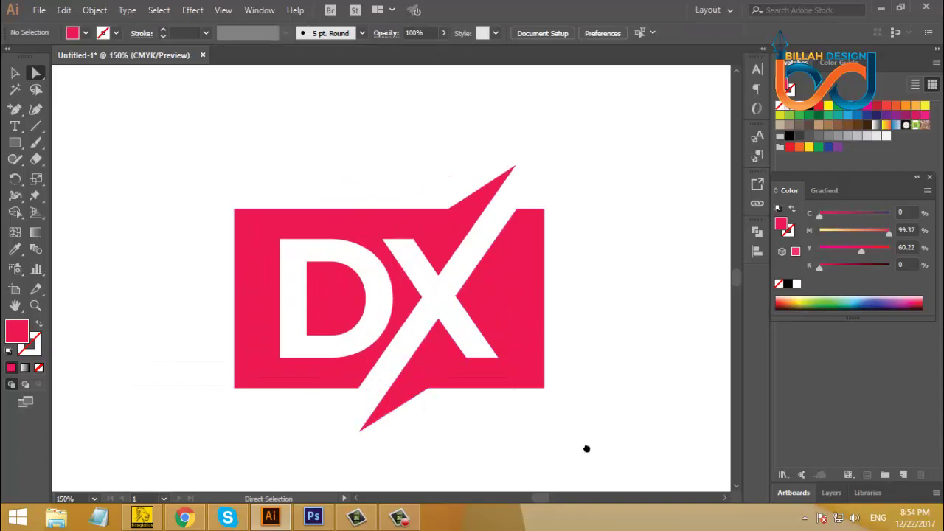
{"action": "left_click_drag", "start_coordinate": [585, 447], "coordinate": [565, 407]}
{"action": "left_click_drag", "start_coordinate": [501, 392], "coordinate": [501, 379]}
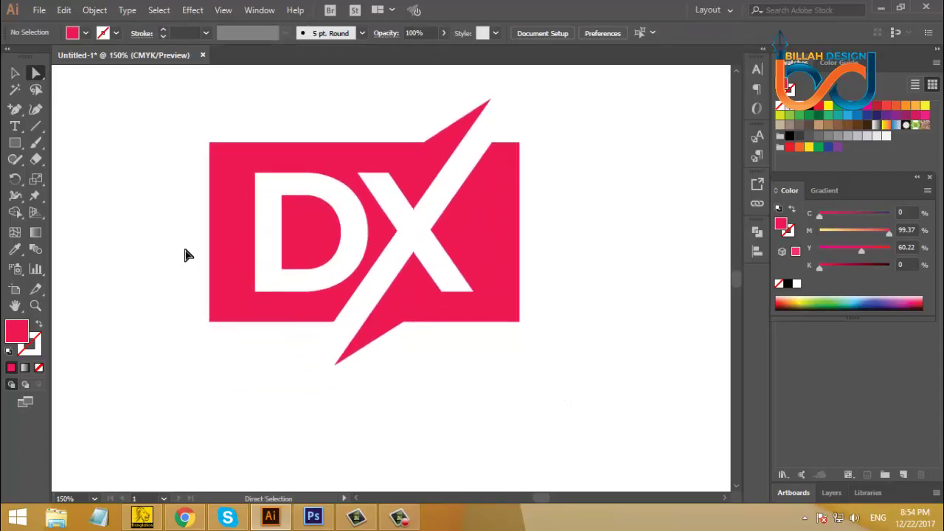
Step: Draw a small pink rectangle under the box's bottom-right edge, stretch it taller, and nudge it down
{"action": "left_click", "coordinate": [15, 142]}
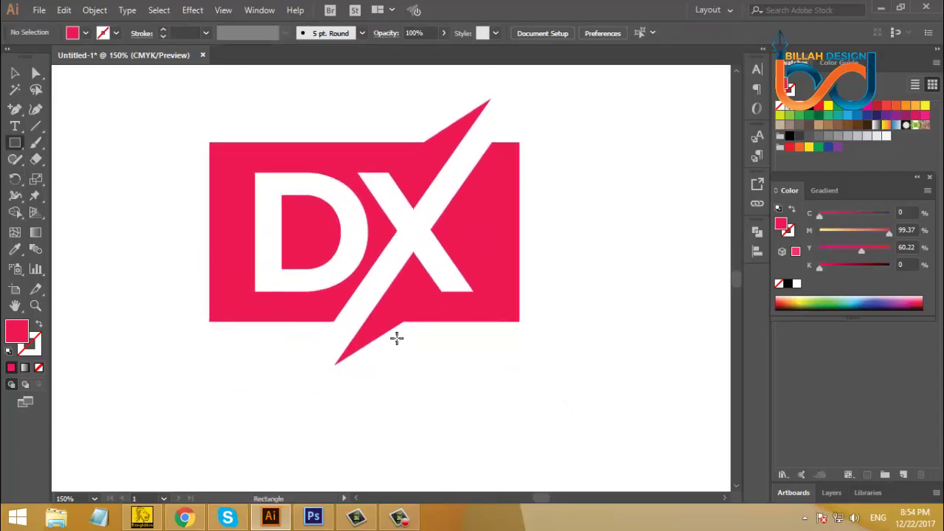
{"action": "left_click_drag", "start_coordinate": [403, 322], "coordinate": [515, 350]}
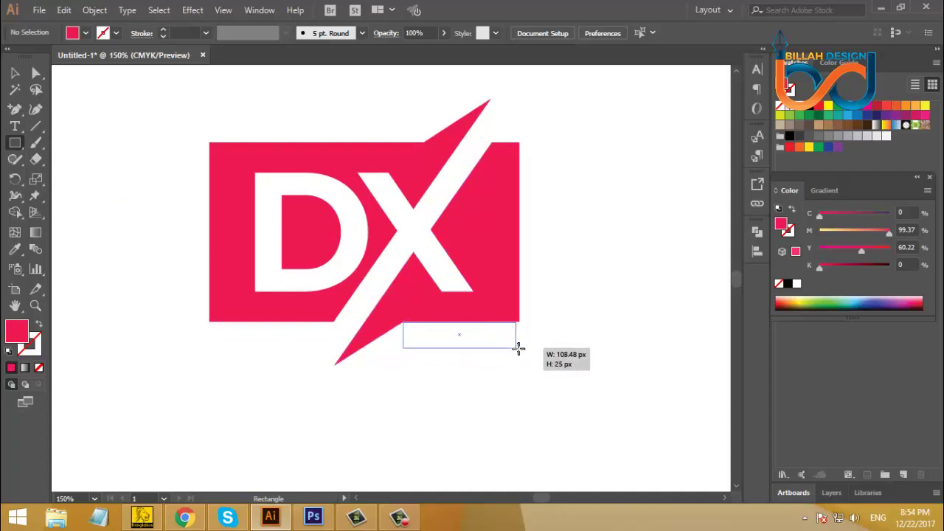
{"action": "key", "text": "v"}
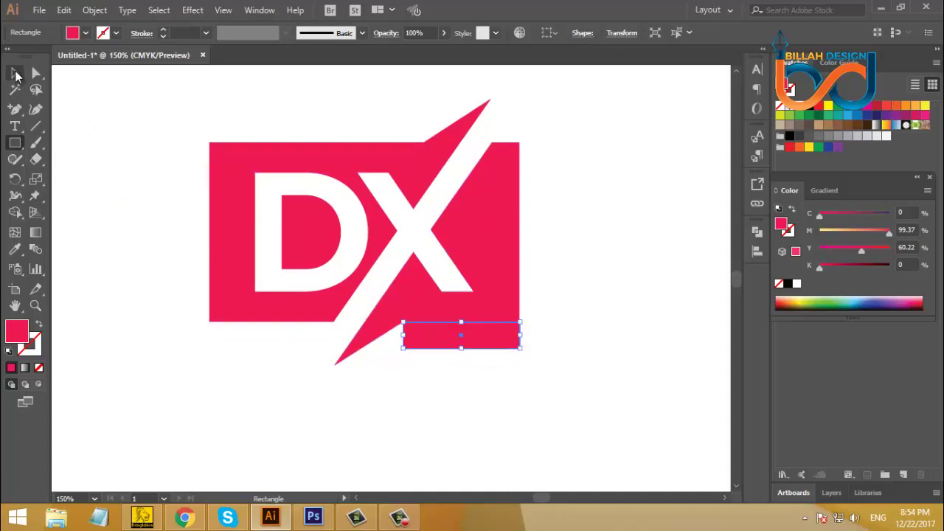
{"action": "left_click_drag", "start_coordinate": [463, 349], "coordinate": [463, 363]}
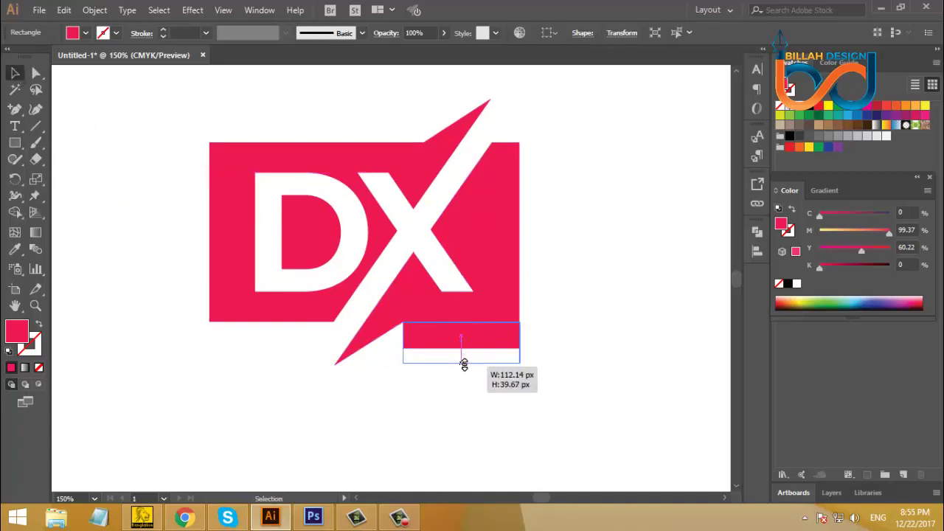
{"action": "left_click", "coordinate": [501, 424]}
{"action": "left_click_drag", "start_coordinate": [514, 395], "coordinate": [498, 318]}
{"action": "left_click", "coordinate": [460, 276]}
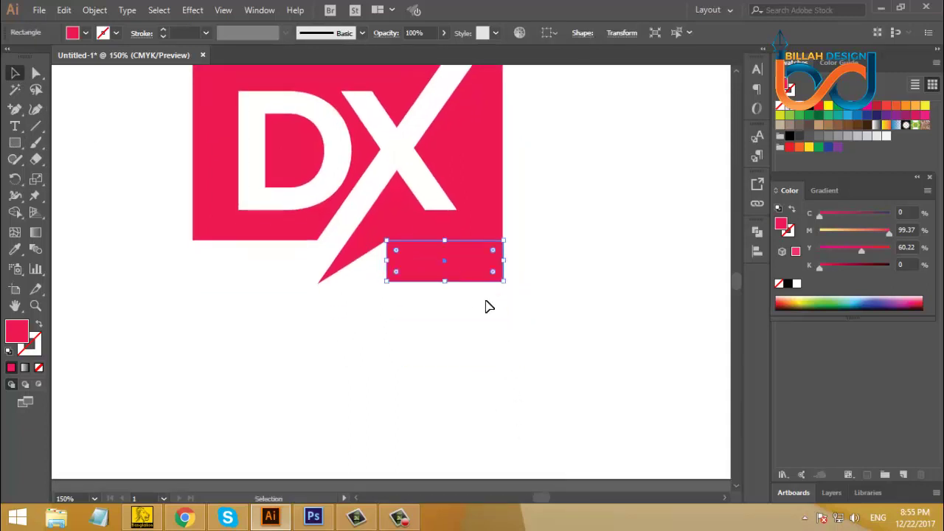
{"action": "key", "text": "Down"}
{"action": "key", "text": "Down"}
{"action": "key", "text": "Down"}
{"action": "key", "text": "Down"}
{"action": "key", "text": "Down"}
{"action": "key", "text": "Down"}
{"action": "key", "text": "Down"}
{"action": "key", "text": "Down"}
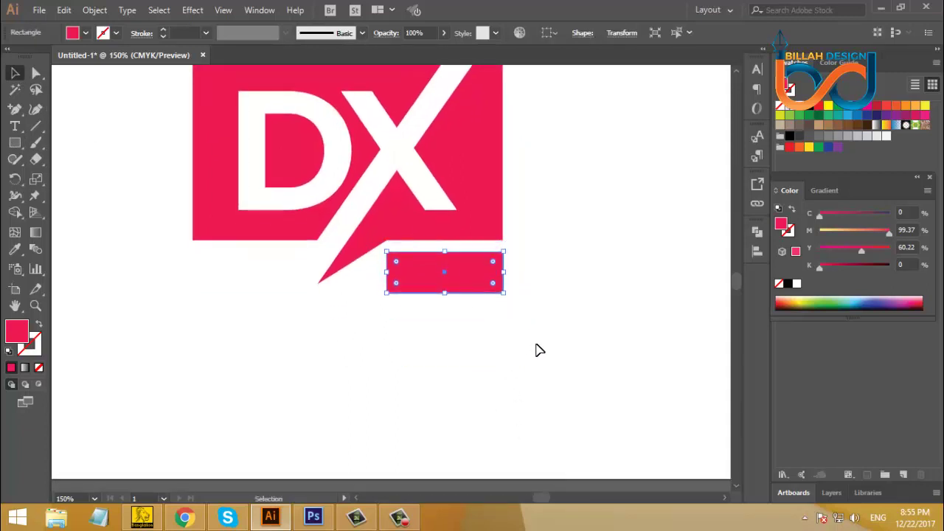
{"action": "key", "text": "Down"}
{"action": "key", "text": "Down"}
{"action": "key", "text": "Down"}
Step: Type 'MART' as a new text object beside the logo and convert it to outlines
{"action": "left_click", "coordinate": [542, 383]}
{"action": "left_click", "coordinate": [15, 126]}
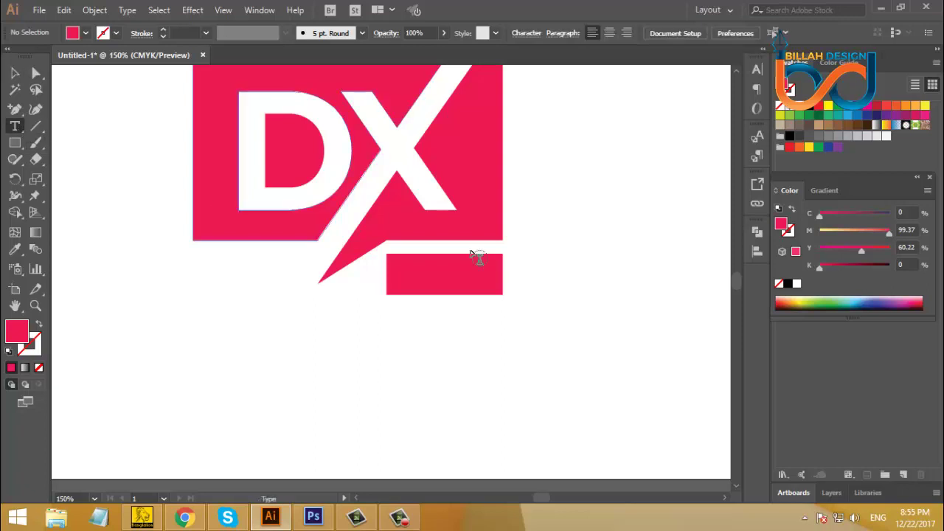
{"action": "left_click", "coordinate": [592, 210]}
{"action": "type", "text": "M"}
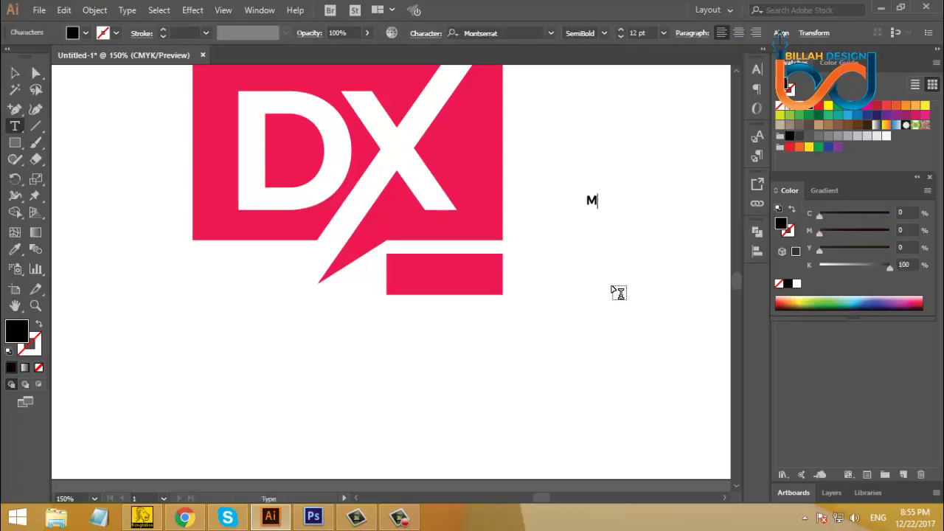
{"action": "type", "text": "ART"}
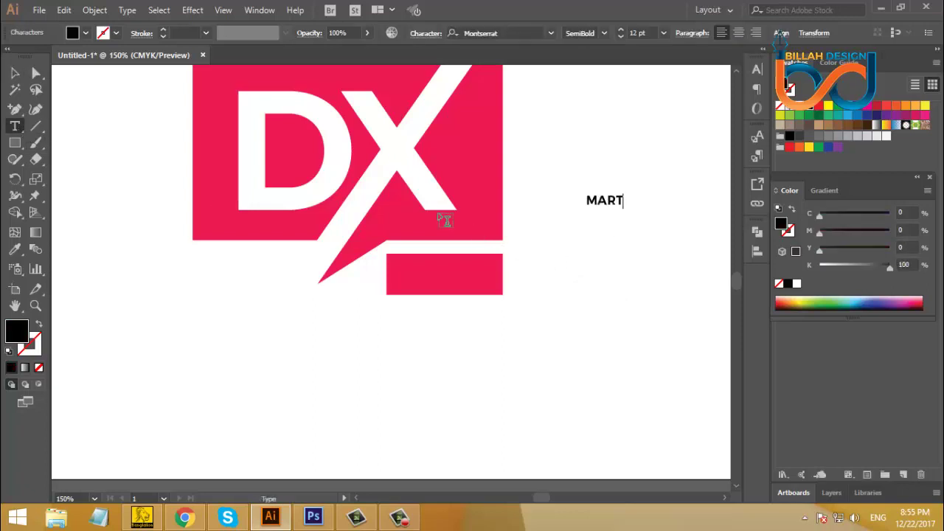
{"action": "left_click", "coordinate": [15, 73]}
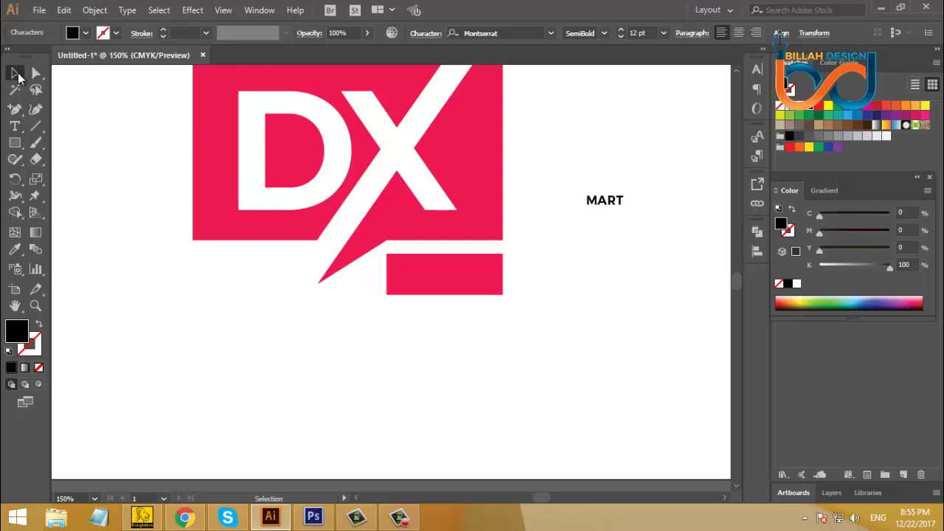
{"action": "right_click", "coordinate": [613, 195]}
{"action": "left_click", "coordinate": [680, 290]}
{"action": "left_click", "coordinate": [620, 213]}
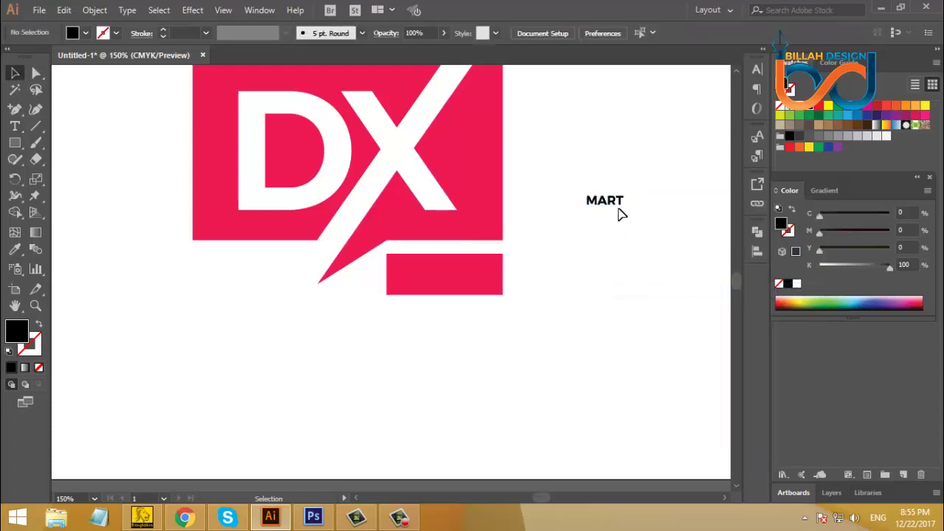
Step: Move and scale the MART outlines onto the pink tab and centre them horizontally
{"action": "mouse_move", "coordinate": [606, 203]}
{"action": "left_mouse_down"}
{"action": "mouse_move", "coordinate": [476, 280]}
{"action": "mouse_move", "coordinate": [451, 277]}
{"action": "mouse_move", "coordinate": [494, 278]}
{"action": "left_mouse_up"}
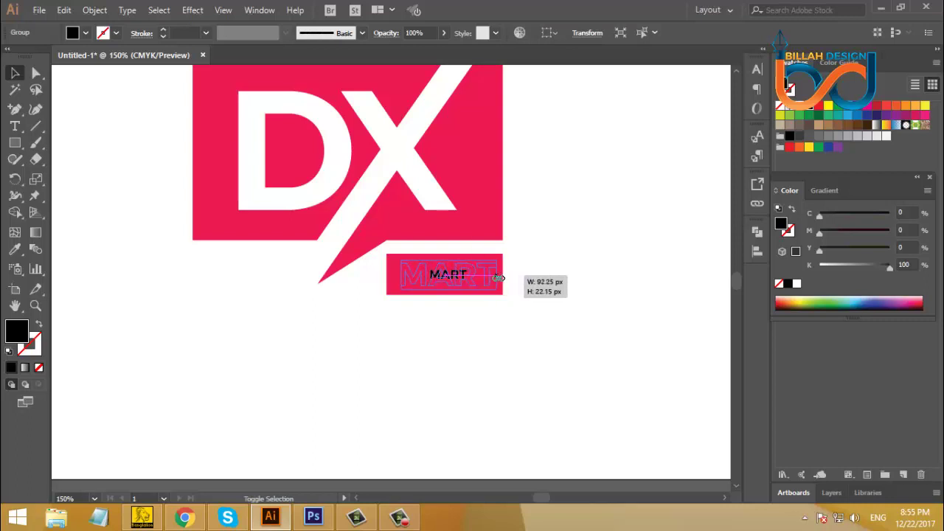
{"action": "left_click_drag", "start_coordinate": [494, 278], "coordinate": [499, 274]}
{"action": "left_click", "coordinate": [460, 344]}
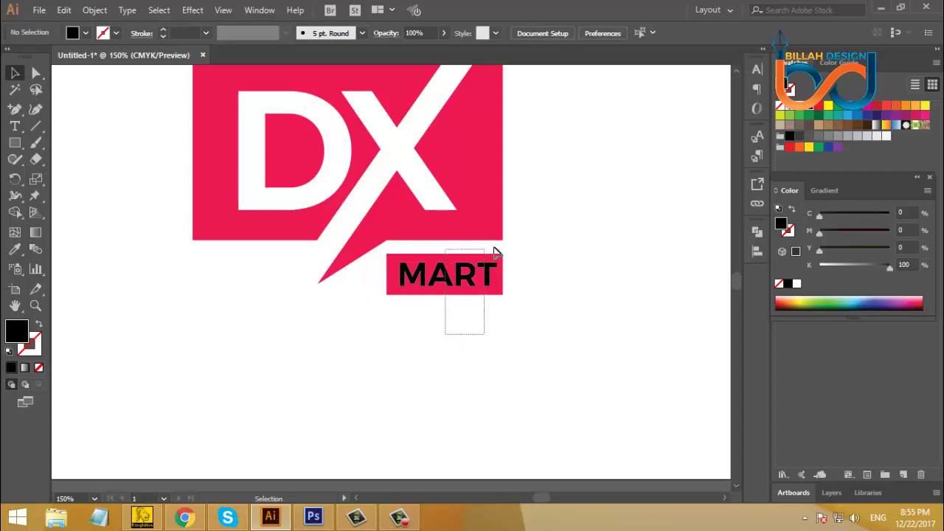
{"action": "left_click_drag", "start_coordinate": [446, 249], "coordinate": [485, 333]}
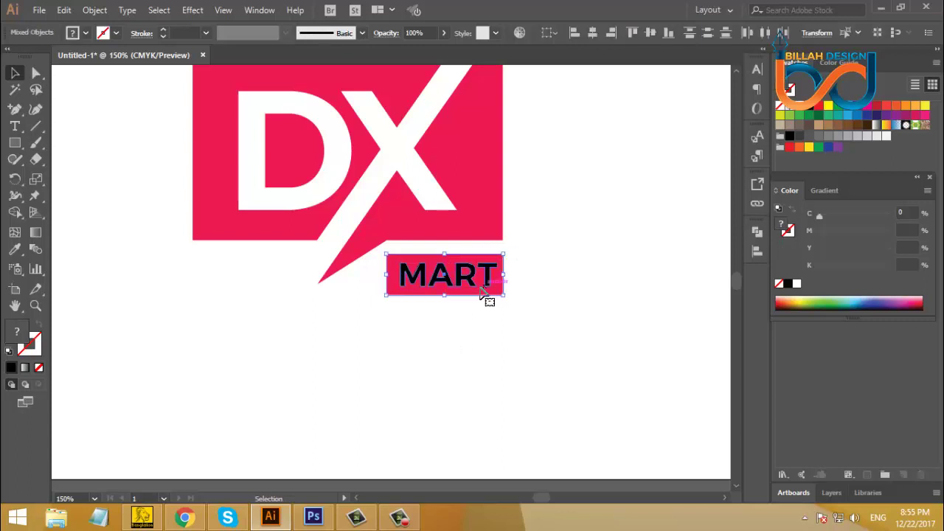
{"action": "left_click", "coordinate": [592, 34]}
{"action": "left_click", "coordinate": [556, 363]}
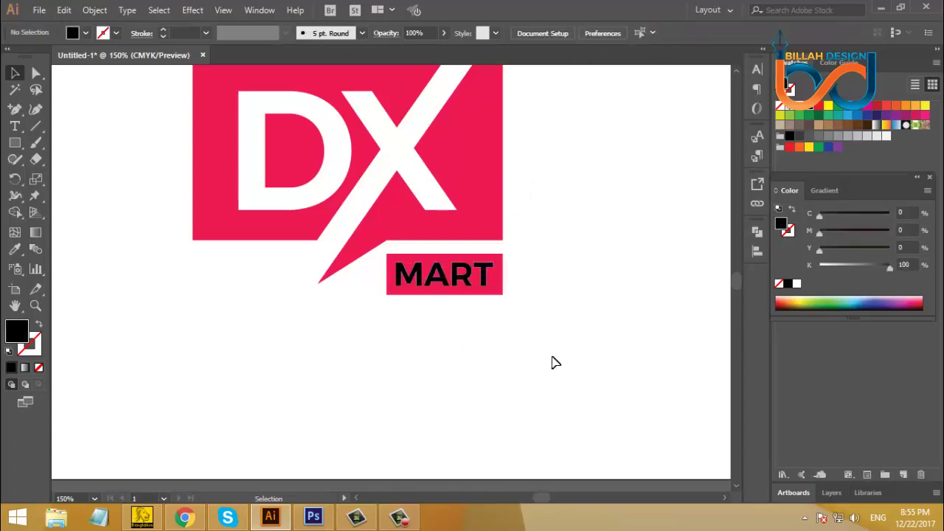
{"action": "left_click_drag", "start_coordinate": [422, 334], "coordinate": [509, 264]}
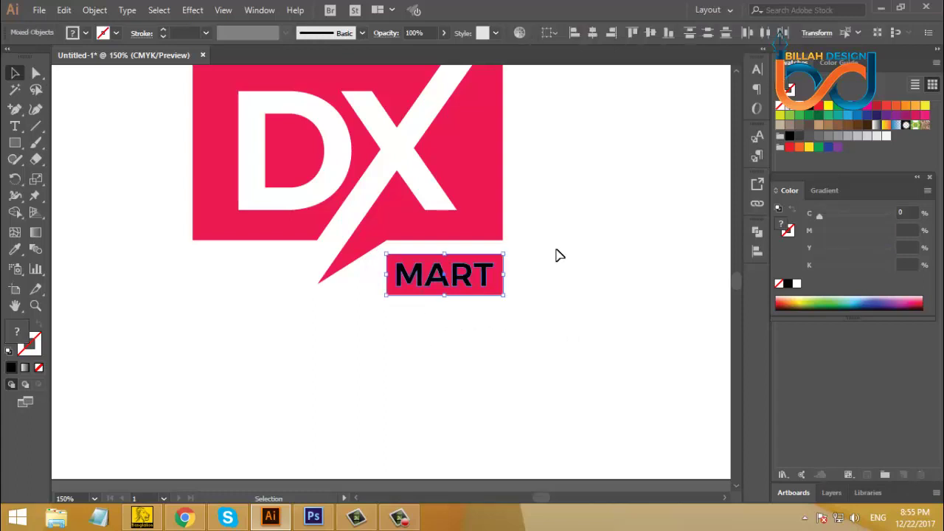
Step: Knock MART out of the pink tab with Pathfinder Minus Front, check it, and zoom out
{"action": "left_click", "coordinate": [758, 233]}
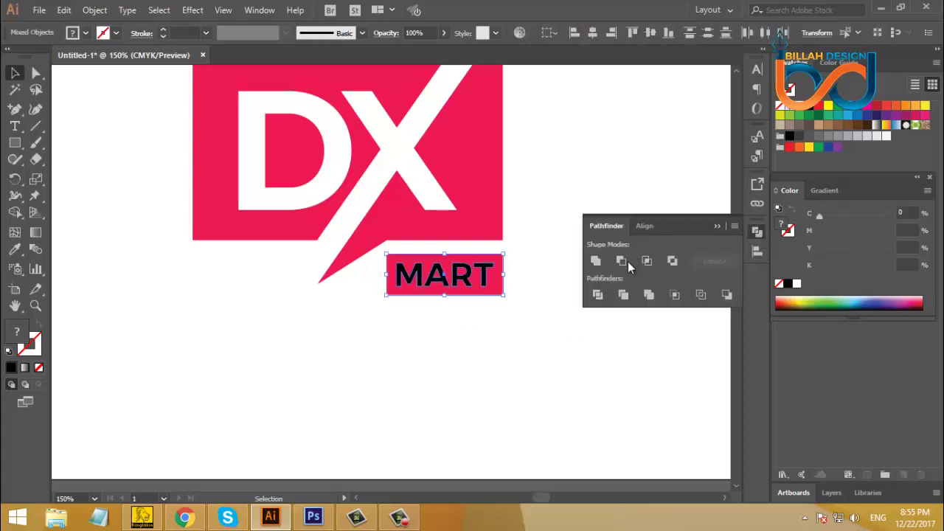
{"action": "left_click", "coordinate": [626, 262]}
{"action": "left_click", "coordinate": [757, 233]}
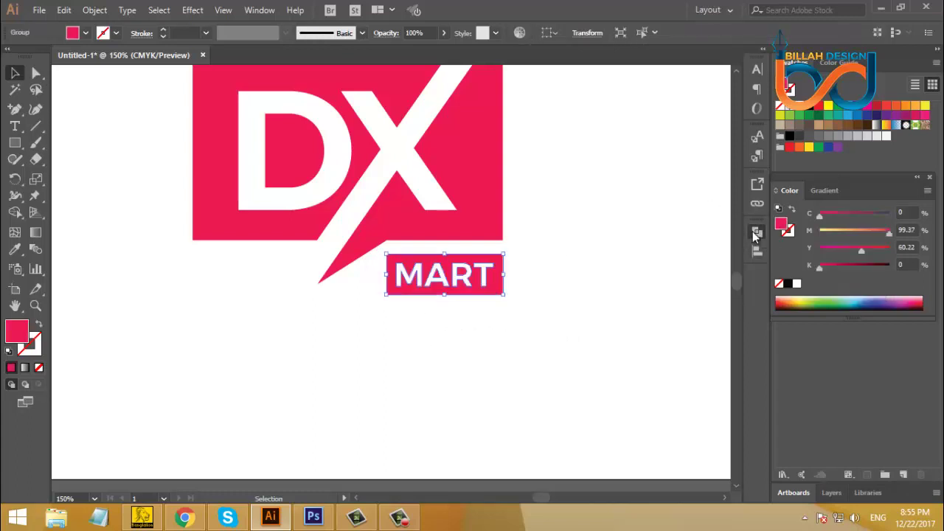
{"action": "left_click", "coordinate": [528, 280]}
{"action": "left_click", "coordinate": [493, 270]}
{"action": "key", "text": "a"}
{"action": "left_click", "coordinate": [570, 295]}
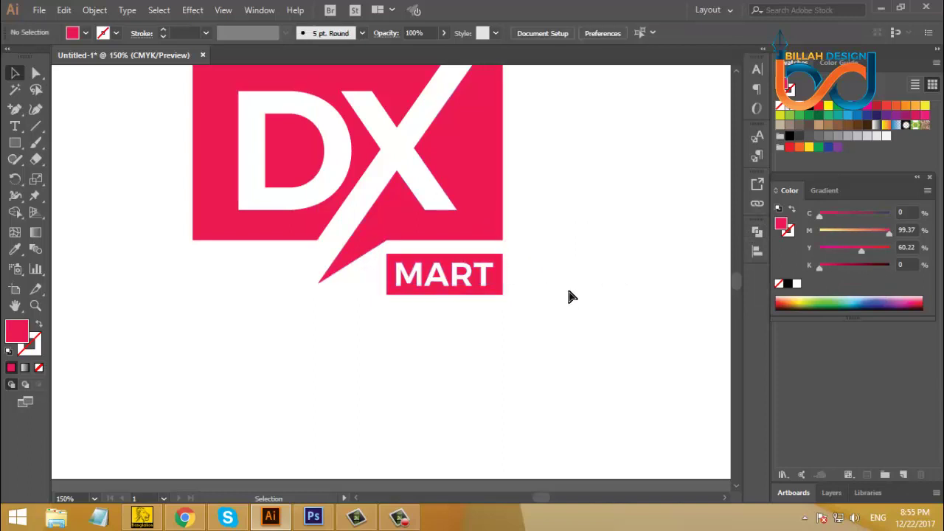
{"action": "key", "text": "ctrl+minus"}
{"action": "key", "text": "ctrl+minus"}
Step: Recolour the whole DX MART logo with a lightened blue swatch
{"action": "left_click_drag", "start_coordinate": [500, 280], "coordinate": [516, 286]}
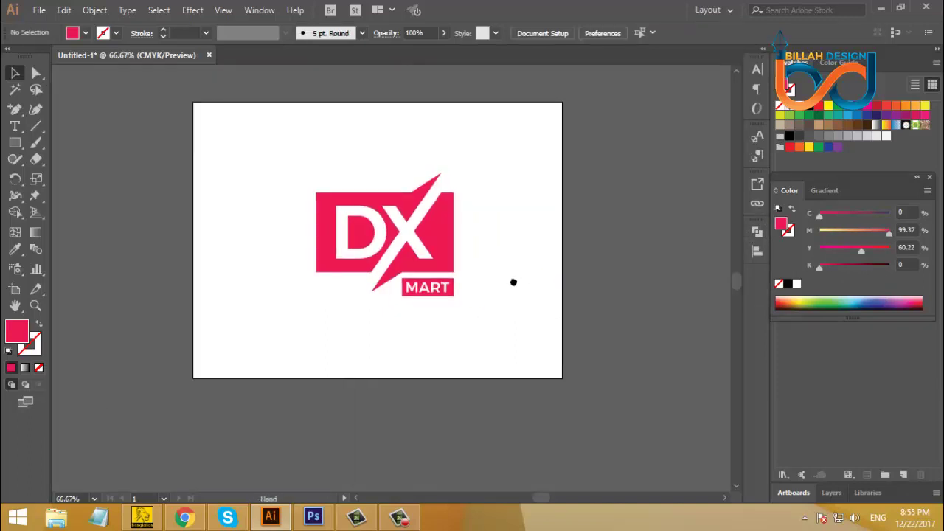
{"action": "left_click_drag", "start_coordinate": [302, 179], "coordinate": [520, 319]}
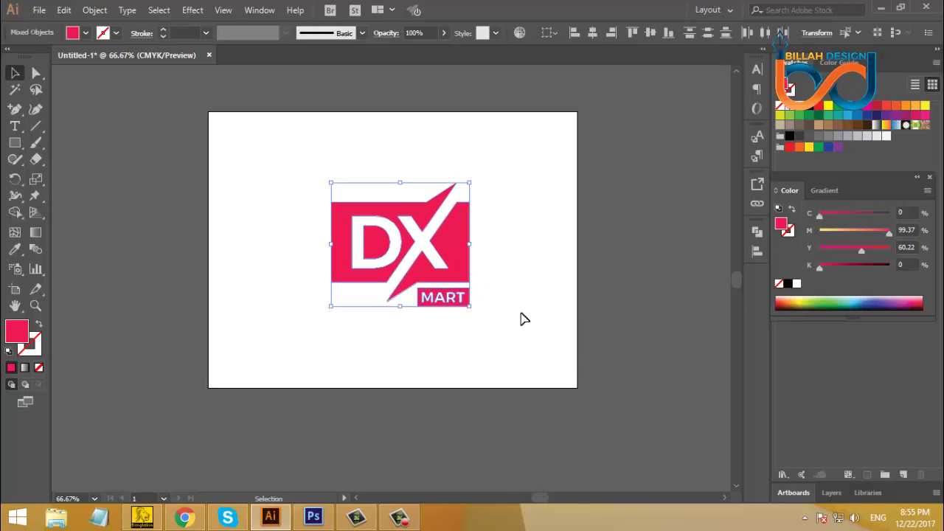
{"action": "left_click", "coordinate": [858, 115]}
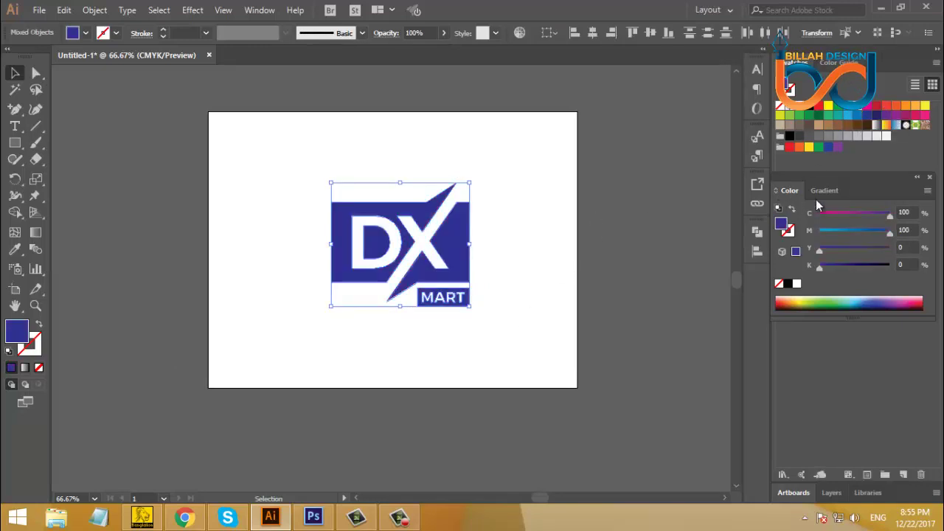
{"action": "left_click", "coordinate": [864, 232]}
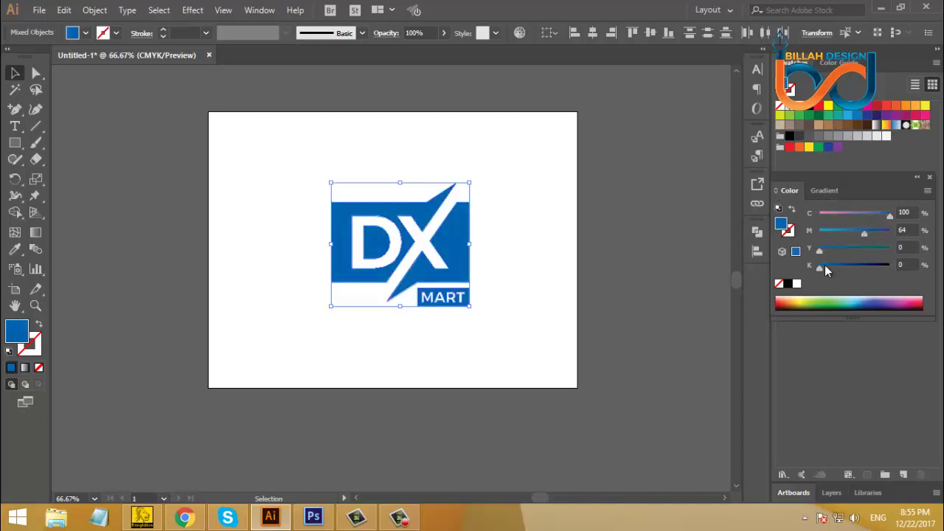
{"action": "left_click", "coordinate": [555, 264]}
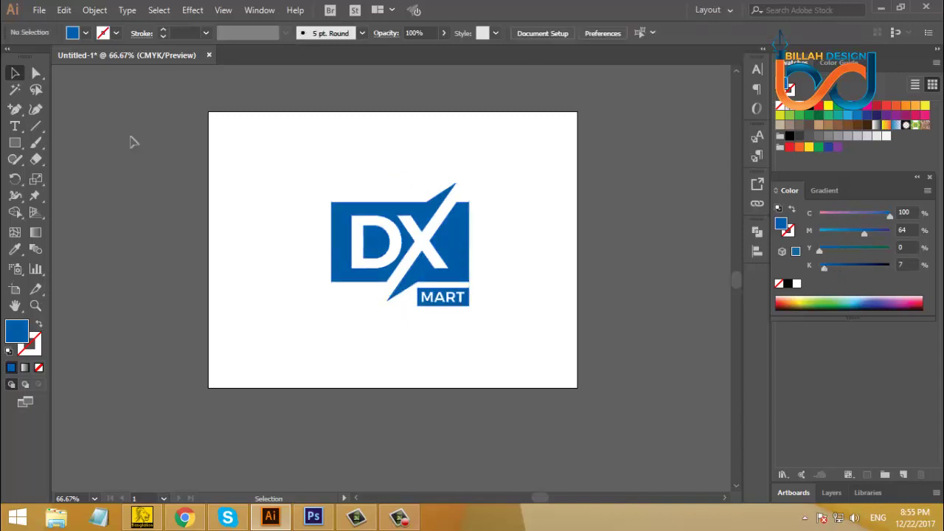
Step: Colour the frame's right-hand piece a lightened orange using Direct Selection
{"action": "left_click", "coordinate": [35, 72]}
{"action": "left_click", "coordinate": [467, 284]}
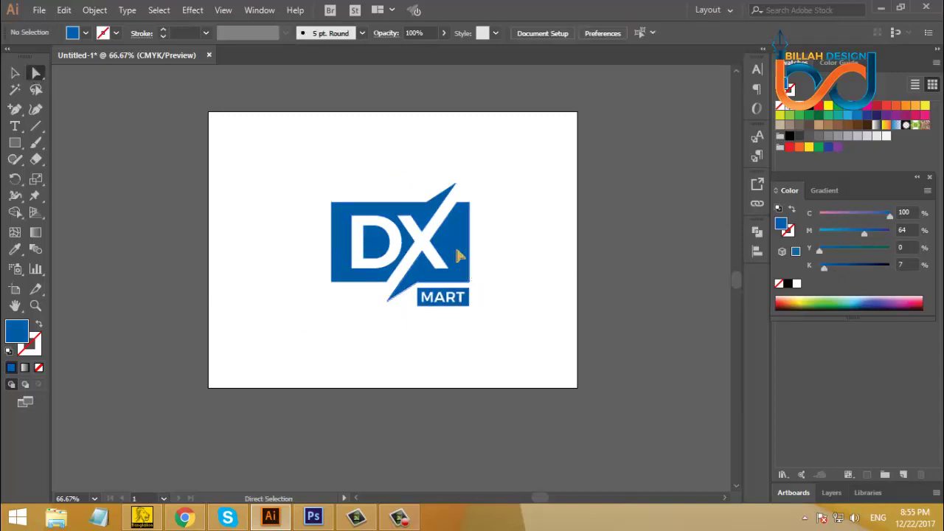
{"action": "left_click", "coordinate": [798, 147]}
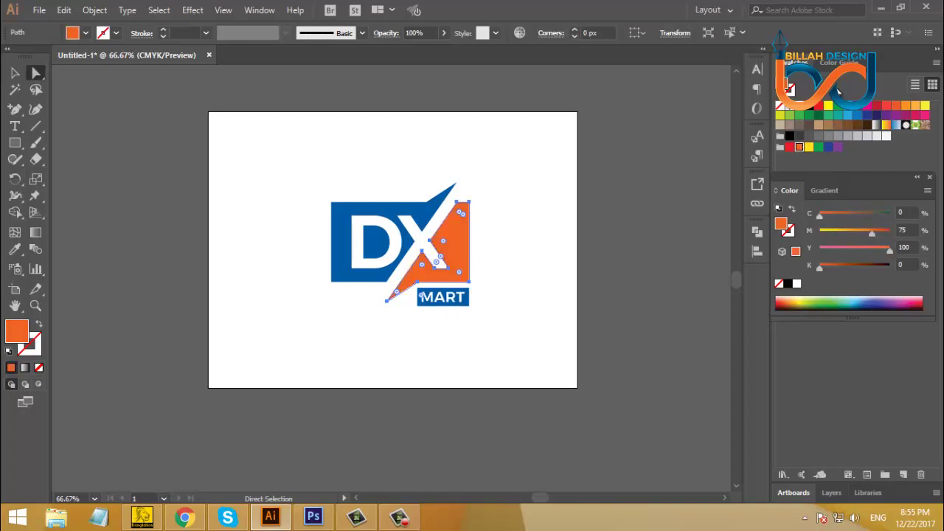
{"action": "left_click", "coordinate": [853, 230]}
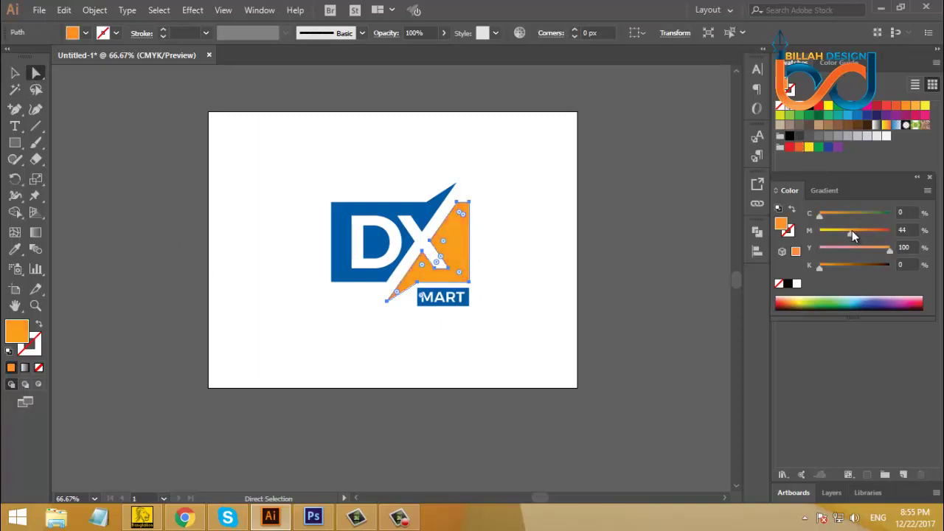
{"action": "left_click", "coordinate": [550, 224]}
Step: Group all logo parts with Object > Group and enlarge the group about its centre
{"action": "left_click", "coordinate": [15, 73]}
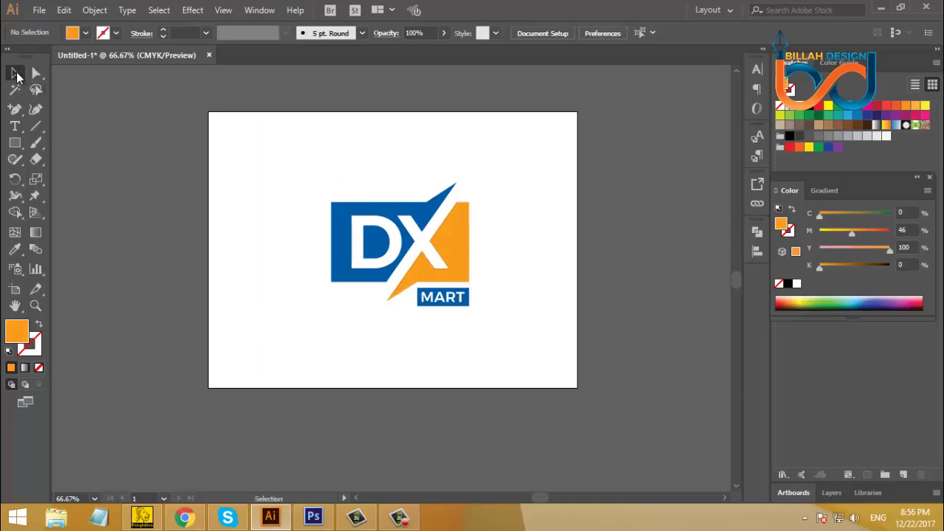
{"action": "left_click_drag", "start_coordinate": [265, 178], "coordinate": [485, 332]}
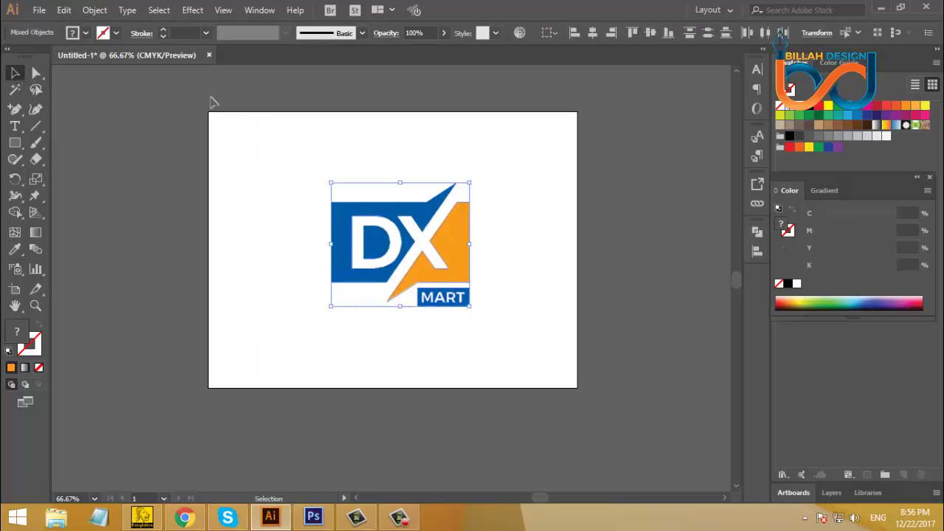
{"action": "left_click", "coordinate": [95, 9]}
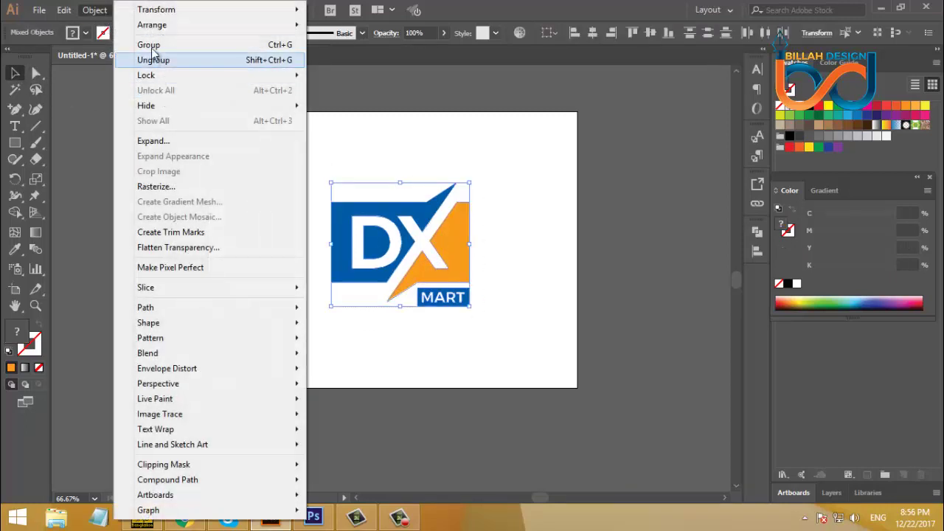
{"action": "left_click", "coordinate": [149, 46]}
{"action": "left_click", "coordinate": [308, 314]}
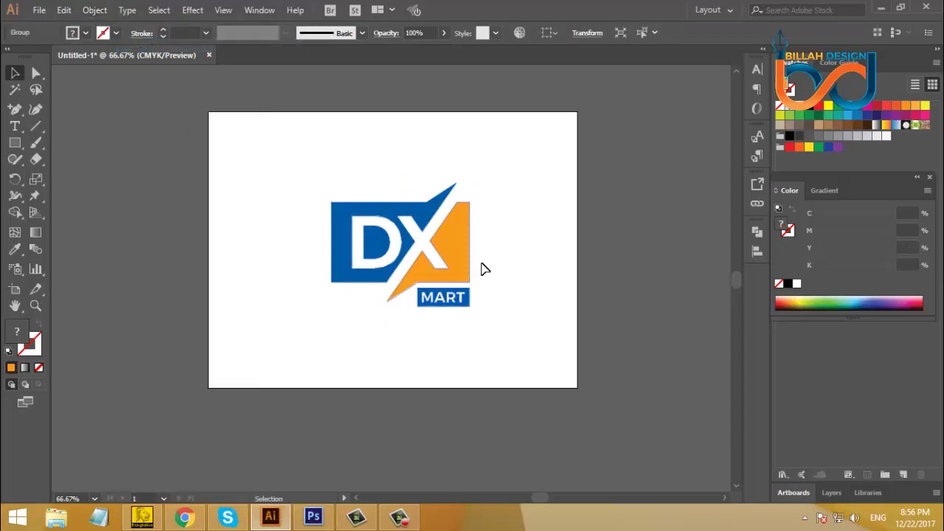
{"action": "left_click", "coordinate": [471, 245]}
{"action": "mouse_move", "coordinate": [474, 244]}
{"action": "left_mouse_down"}
{"action": "mouse_move", "coordinate": [489, 245]}
{"action": "mouse_move", "coordinate": [466, 263]}
{"action": "left_mouse_up"}
{"action": "left_click", "coordinate": [509, 287]}
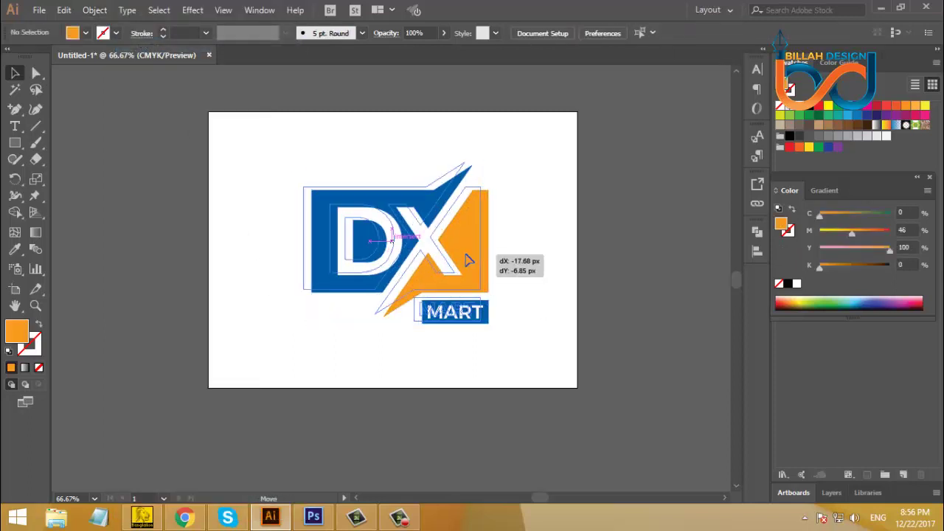
{"action": "left_click", "coordinate": [528, 335]}
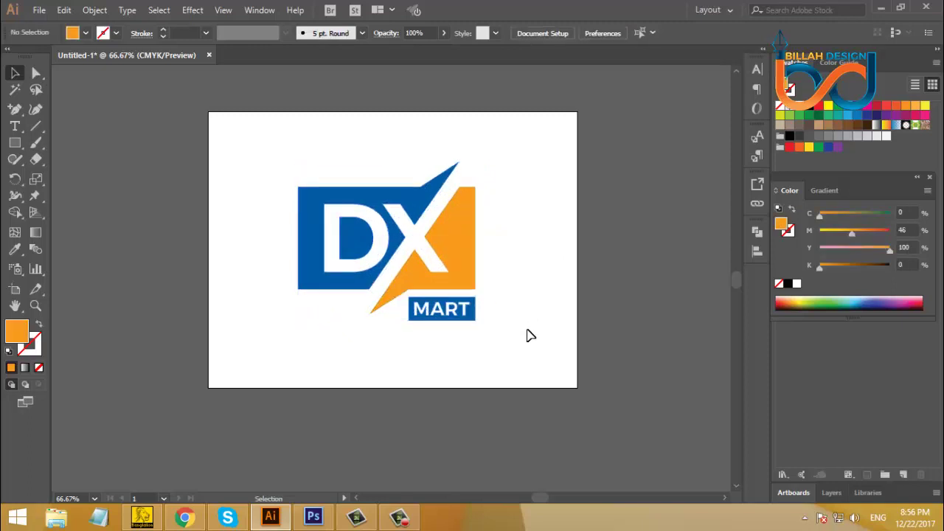
Step: Open the A.psd paper mockup in Photoshop and its Placeholder smart object for editing
{"action": "left_click", "coordinate": [314, 516]}
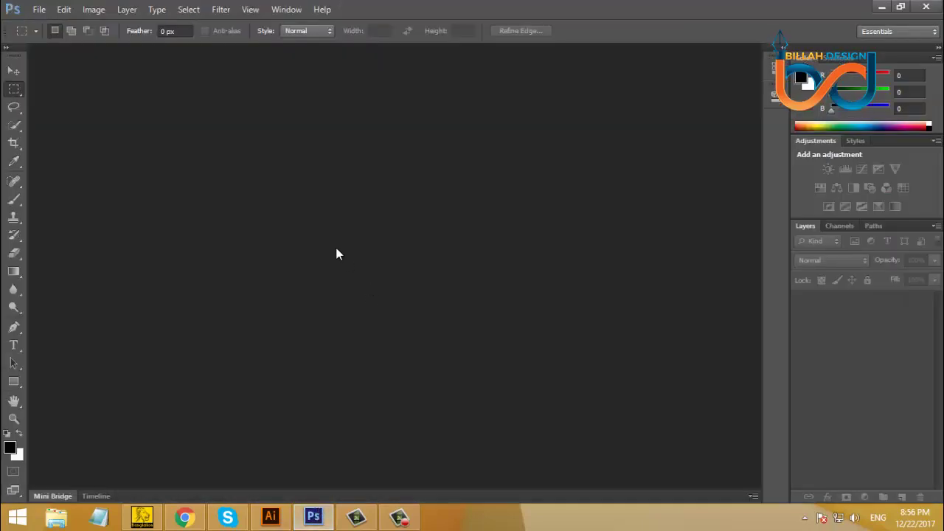
{"action": "left_click", "coordinate": [38, 10]}
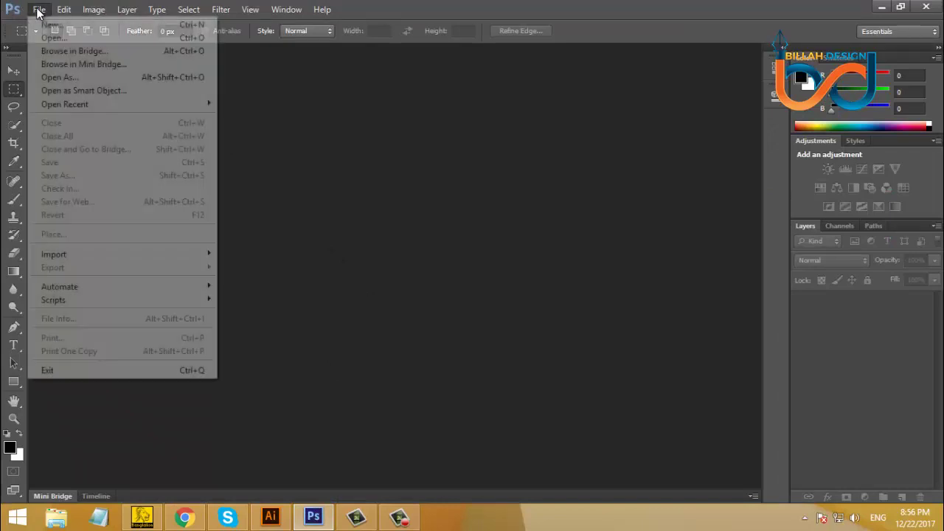
{"action": "left_click", "coordinate": [49, 39]}
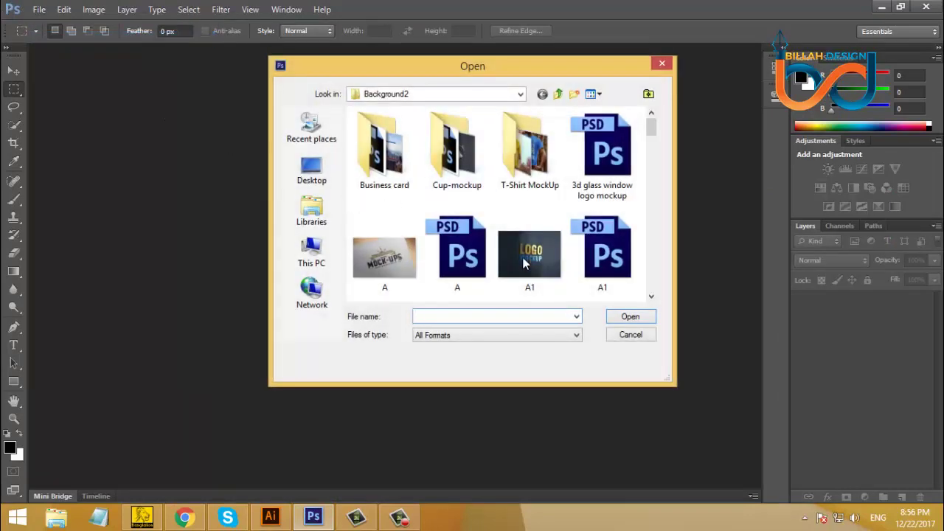
{"action": "left_click_drag", "start_coordinate": [651, 127], "coordinate": [659, 240]}
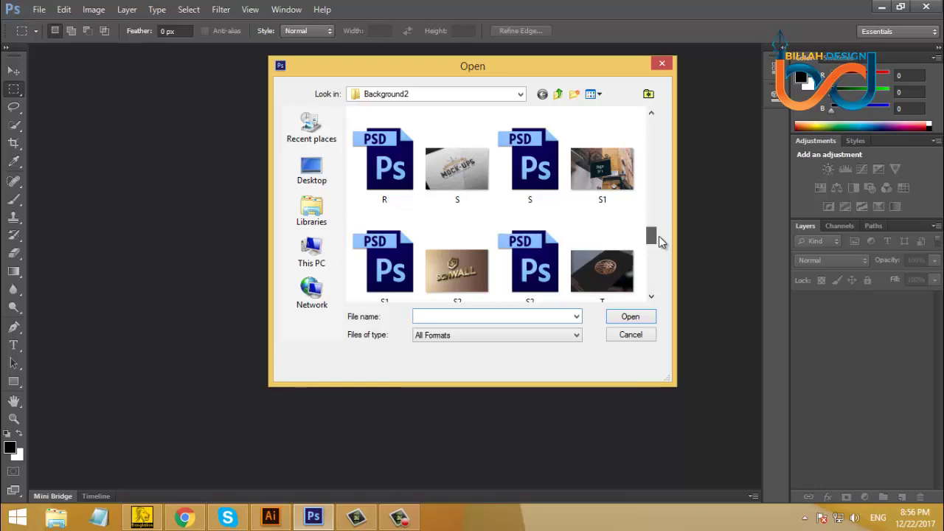
{"action": "scroll", "coordinate": [658, 214], "scroll_direction": "up", "scroll_amount": 5}
{"action": "scroll", "coordinate": [657, 185], "scroll_direction": "up", "scroll_amount": 5}
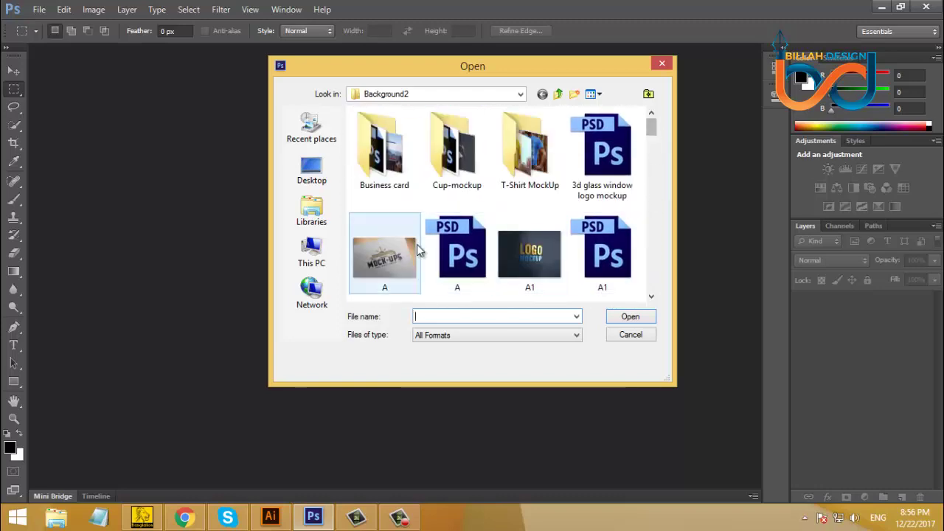
{"action": "double_click", "coordinate": [459, 251]}
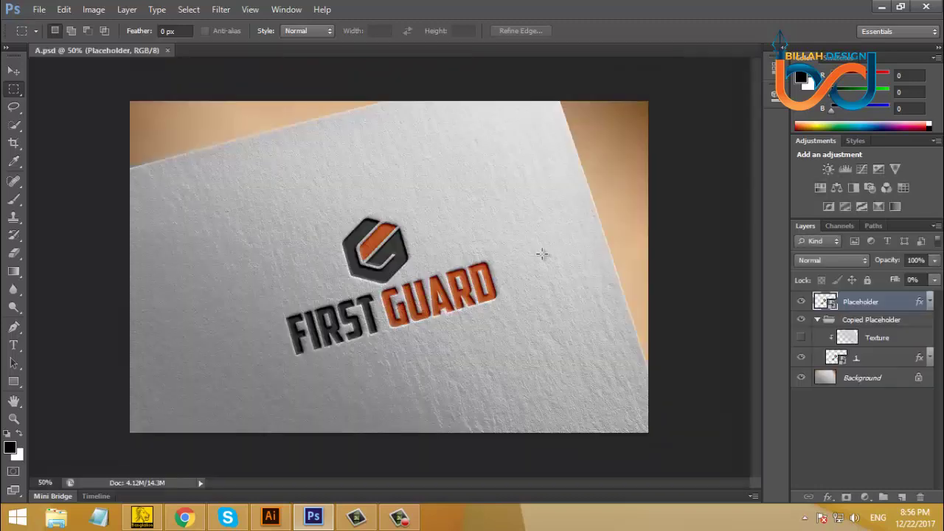
{"action": "double_click", "coordinate": [824, 303]}
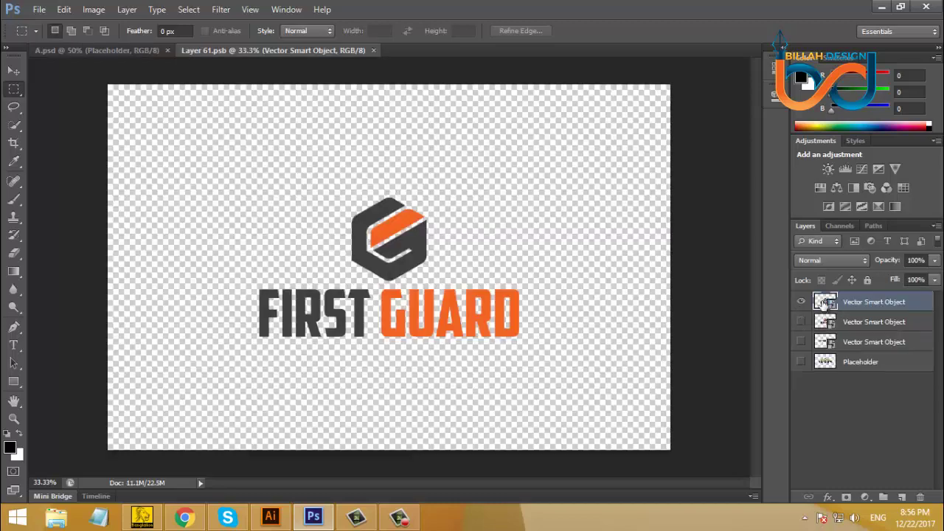
Step: Copy the whole DX MART logo in Illustrator, then return to Photoshop's Layer 61.psb
{"action": "left_click", "coordinate": [271, 516]}
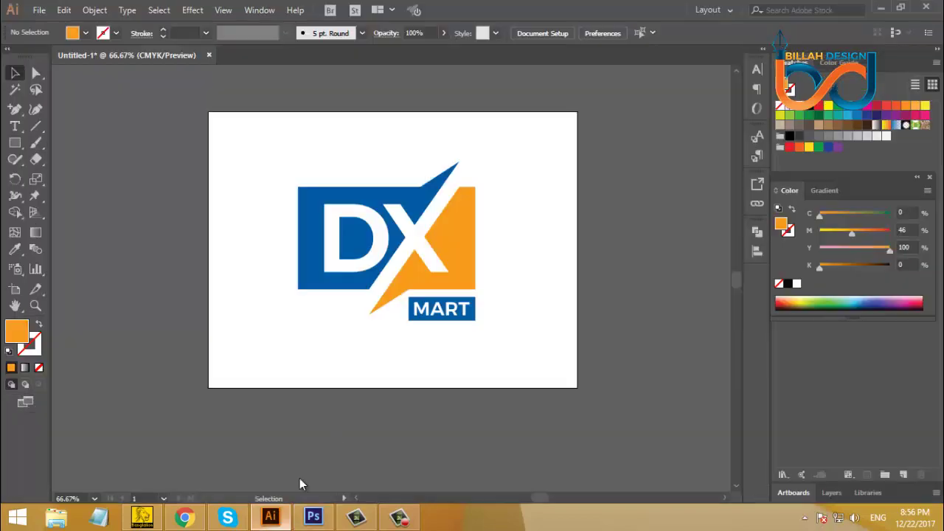
{"action": "left_click", "coordinate": [347, 264]}
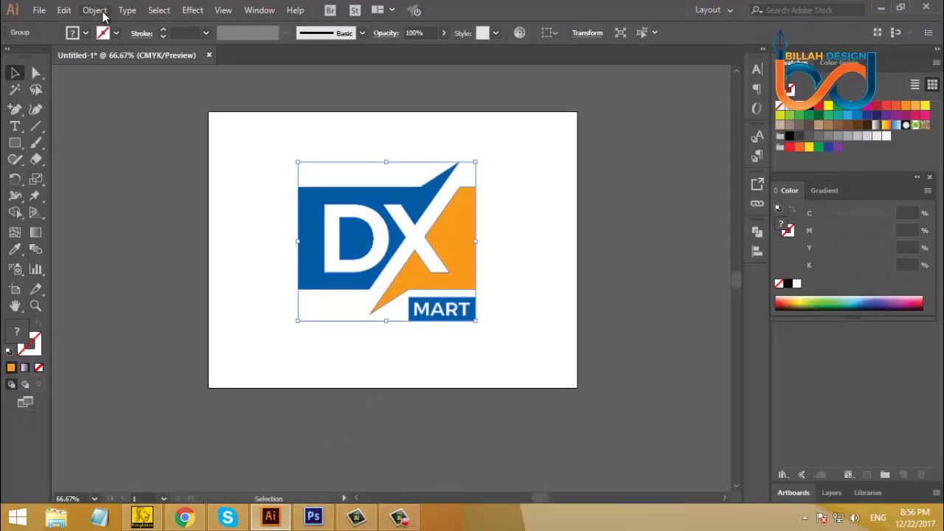
{"action": "left_click", "coordinate": [64, 10]}
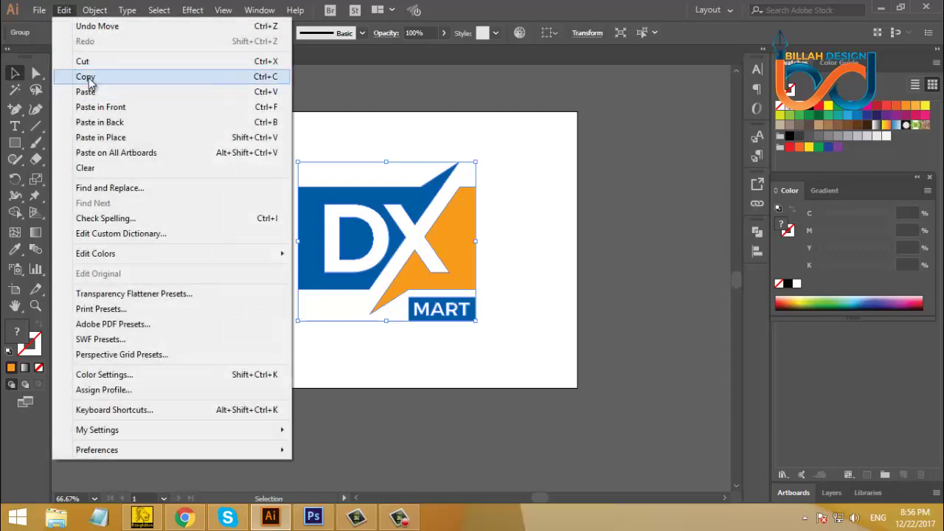
{"action": "left_click", "coordinate": [88, 77]}
{"action": "left_click", "coordinate": [308, 367]}
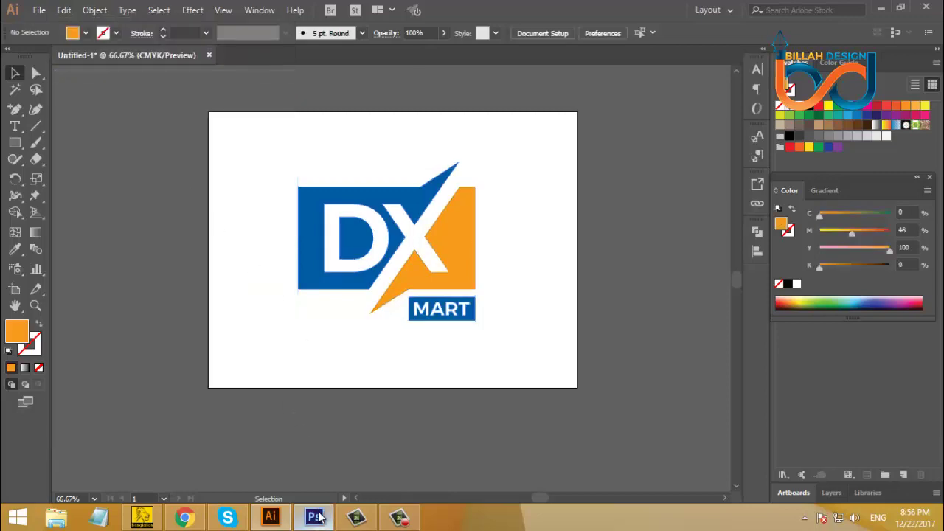
{"action": "left_click", "coordinate": [313, 517]}
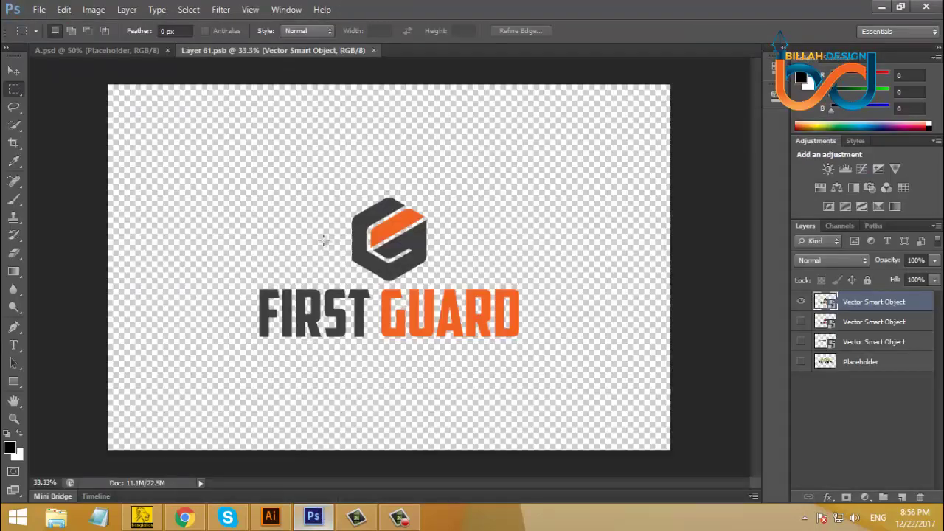
Step: Paste the DX MART logo as a smart object and scale it to about 212%
{"action": "left_click", "coordinate": [63, 10]}
{"action": "left_click", "coordinate": [103, 118]}
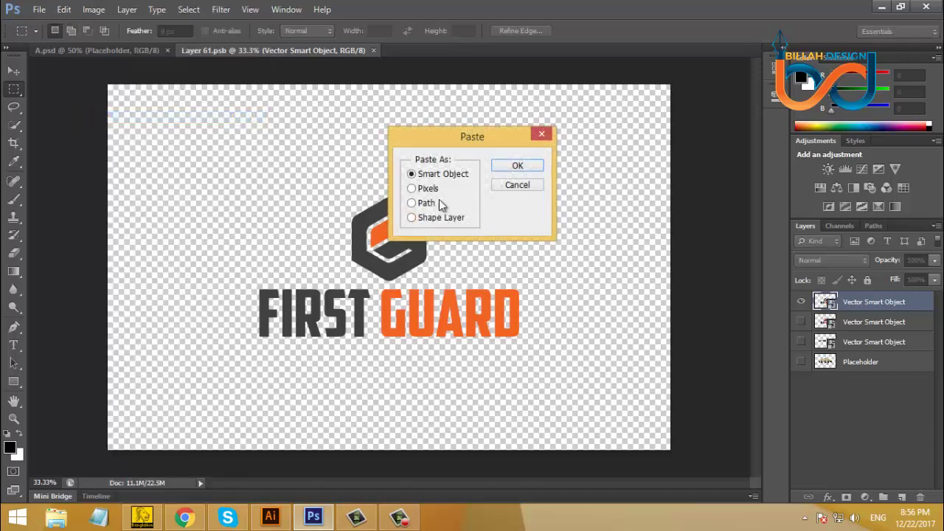
{"action": "left_click", "coordinate": [504, 166]}
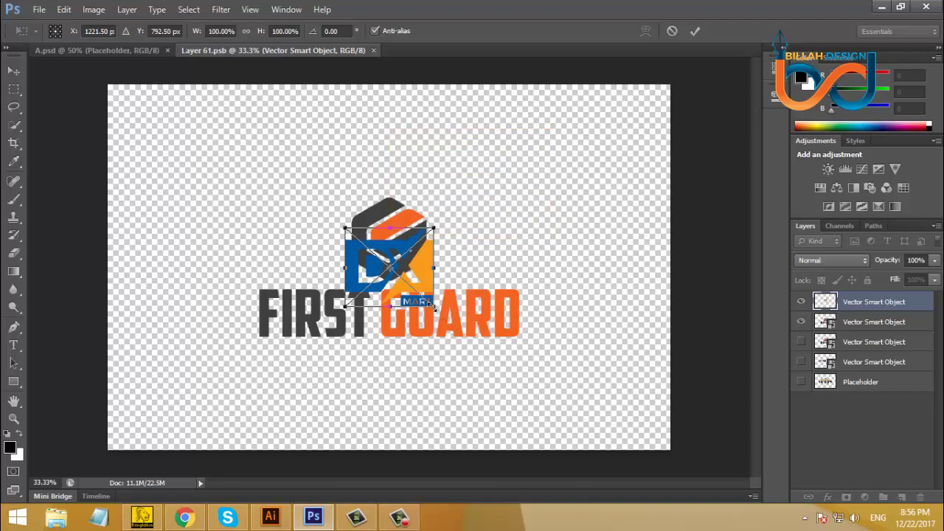
{"action": "left_click_drag", "start_coordinate": [435, 309], "coordinate": [496, 346]}
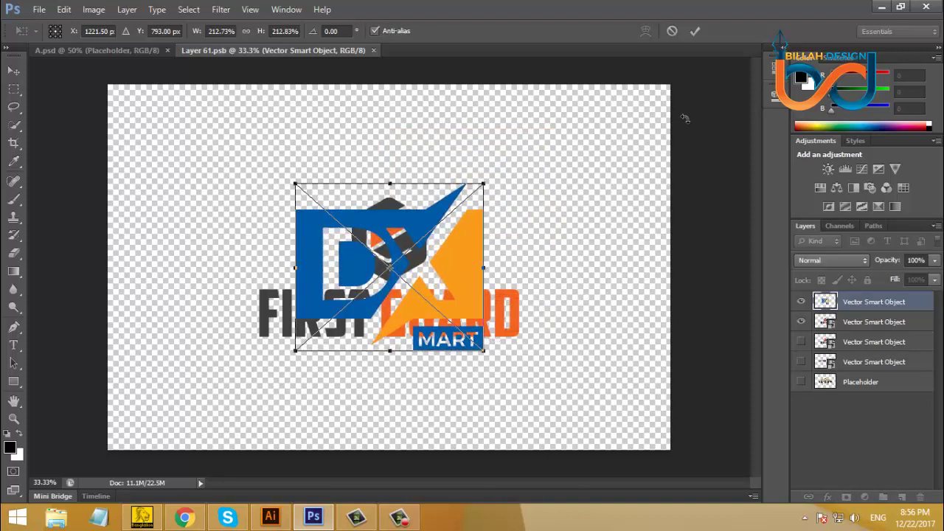
{"action": "left_click", "coordinate": [696, 32]}
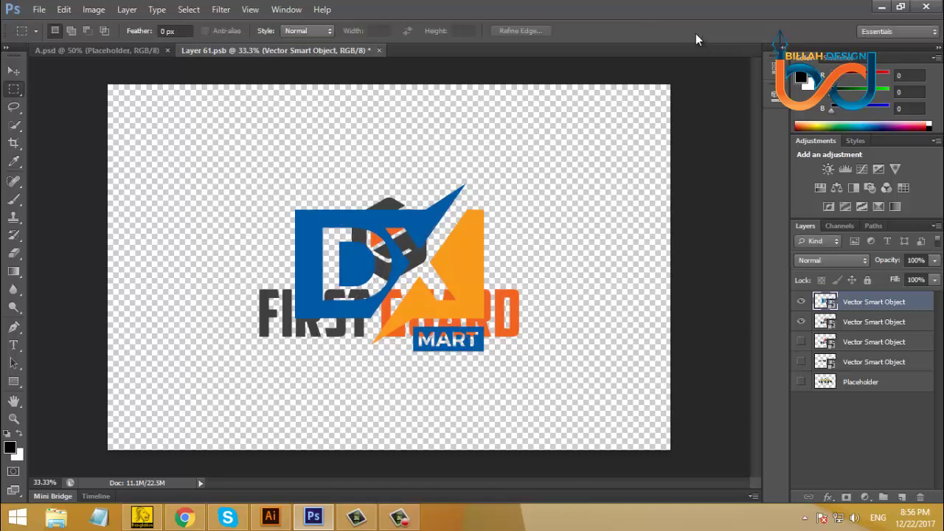
Step: Hide the FIRST GUARD layer and close Layer 61.psb, saving so the mockup updates
{"action": "left_click", "coordinate": [802, 323]}
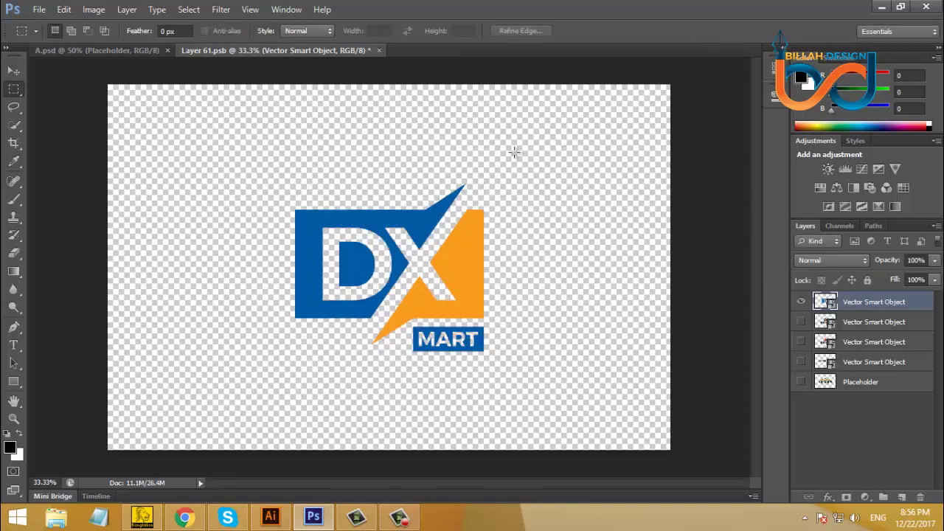
{"action": "left_click", "coordinate": [380, 50]}
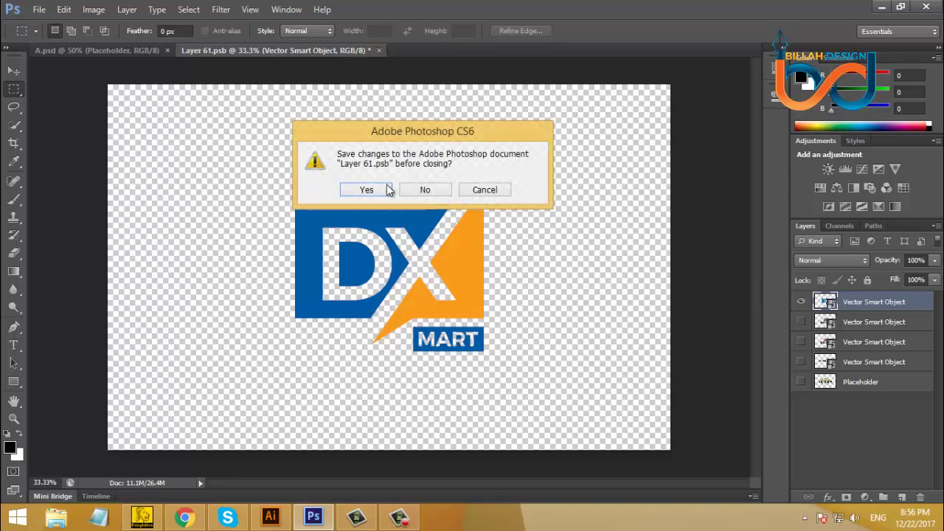
{"action": "left_click", "coordinate": [376, 191]}
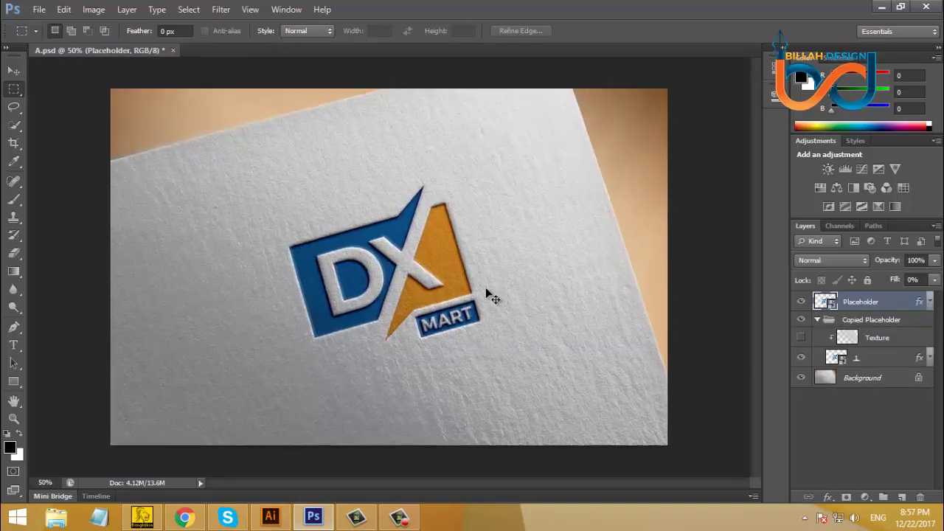
{"action": "key", "text": "ctrl+plus"}
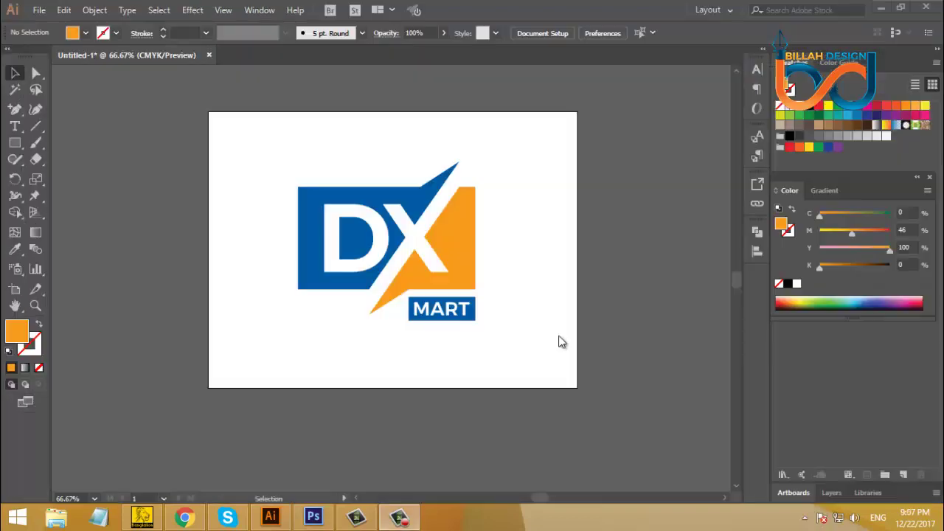
Step: Ungroup the logo and move the MART label to the artboard's bottom-right edge
{"action": "left_click", "coordinate": [446, 246]}
{"action": "right_click", "coordinate": [447, 251]}
{"action": "left_click", "coordinate": [499, 360]}
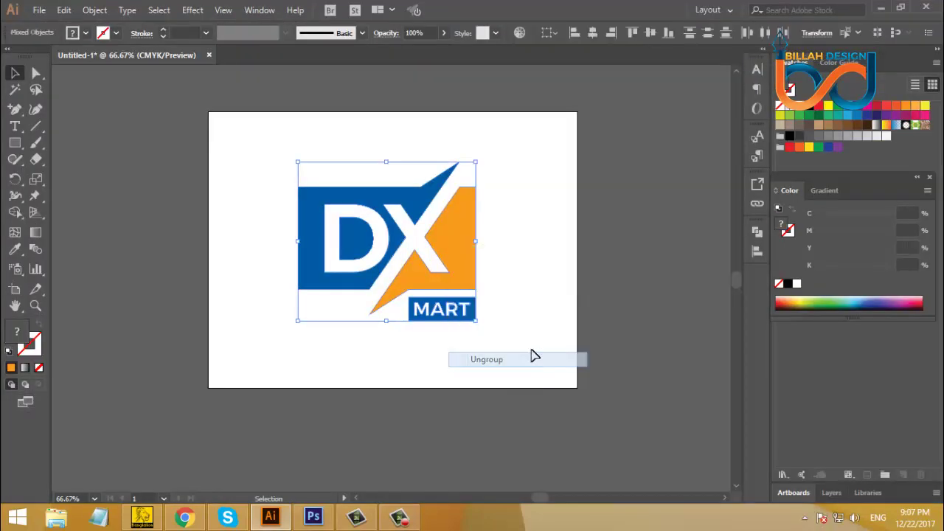
{"action": "left_click", "coordinate": [501, 339]}
{"action": "left_click_drag", "start_coordinate": [470, 325], "coordinate": [621, 394]}
{"action": "left_click", "coordinate": [506, 331]}
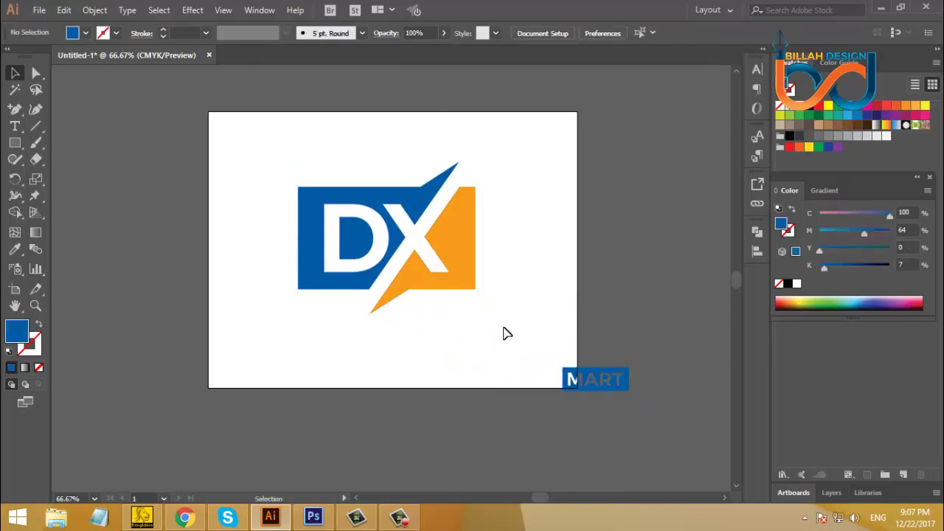
Step: Group the blue and orange DX shapes together with Object > Group
{"action": "left_click", "coordinate": [457, 248]}
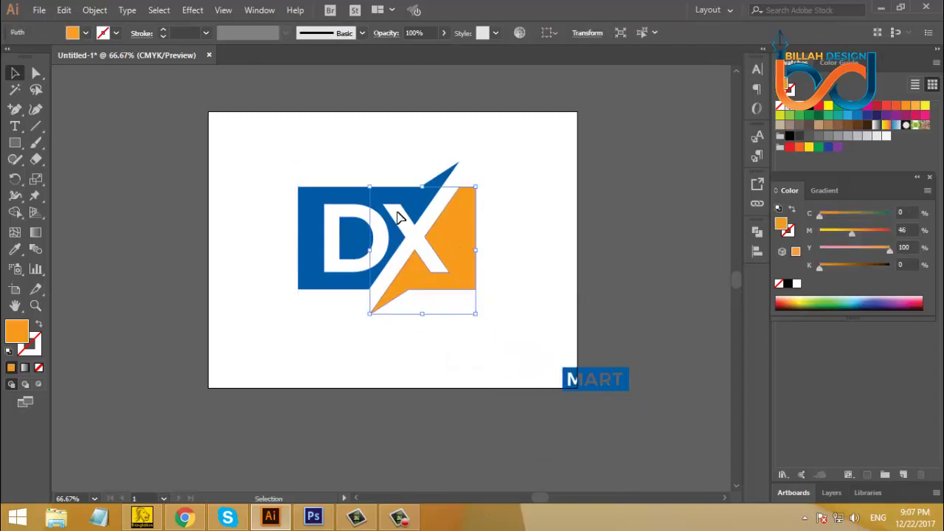
{"action": "left_click", "coordinate": [525, 182]}
{"action": "left_click_drag", "start_coordinate": [523, 170], "coordinate": [344, 261]}
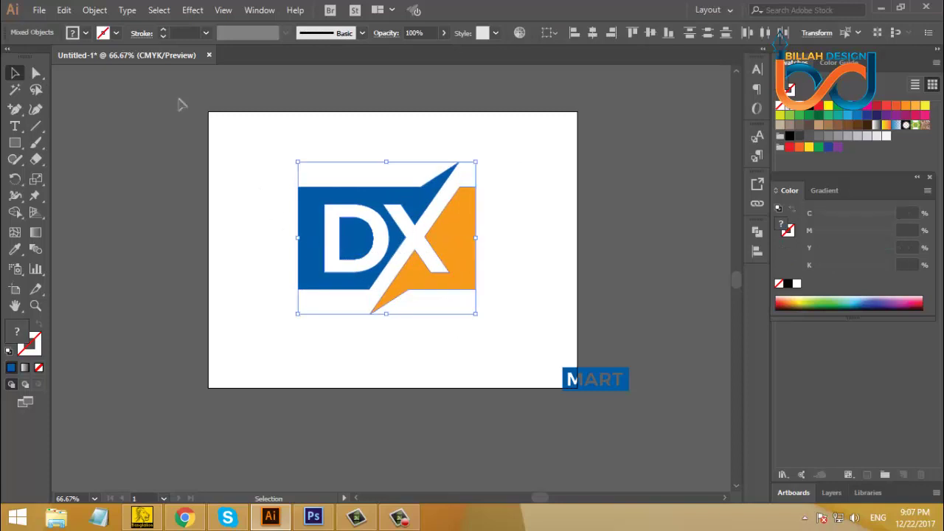
{"action": "left_click", "coordinate": [95, 10]}
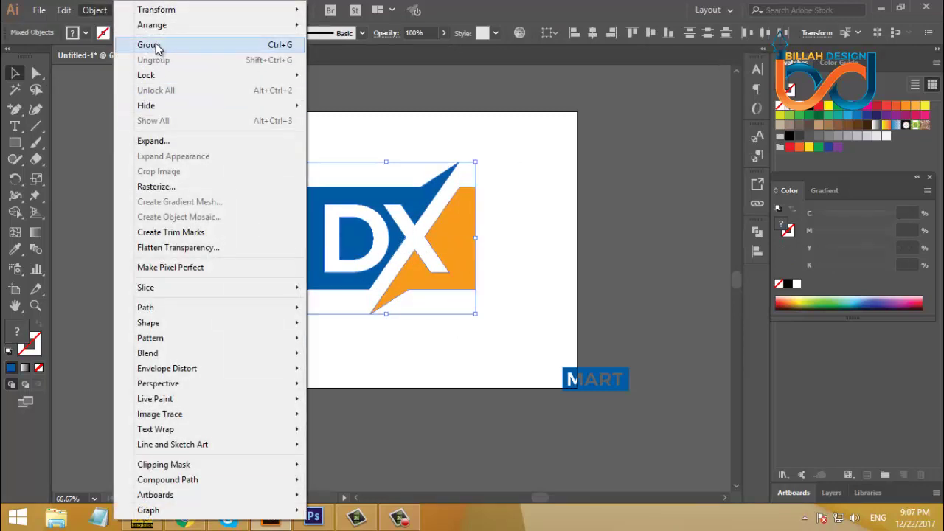
{"action": "left_click", "coordinate": [151, 42]}
{"action": "left_click", "coordinate": [230, 235]}
{"action": "left_click", "coordinate": [15, 142]}
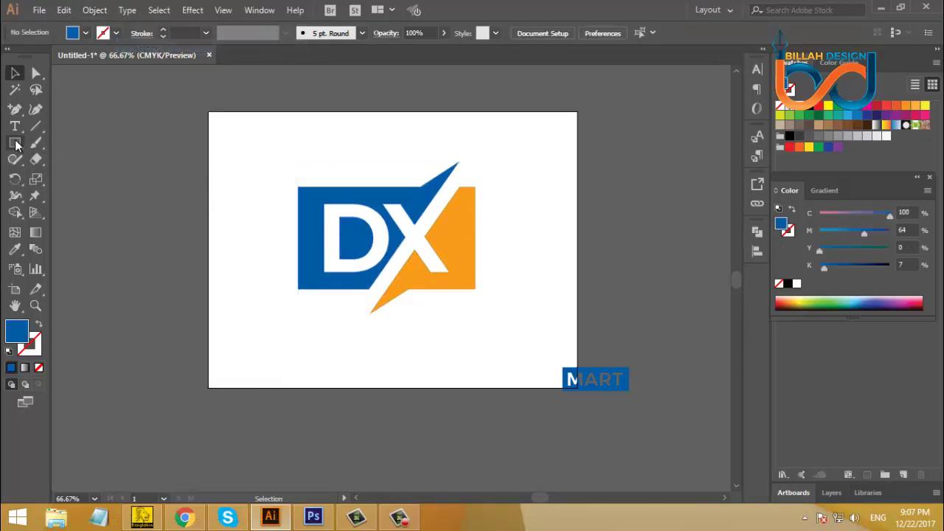
Step: Draw a blue outline-only rectangle around the DX shapes and align it with them
{"action": "left_click_drag", "start_coordinate": [287, 181], "coordinate": [486, 298]}
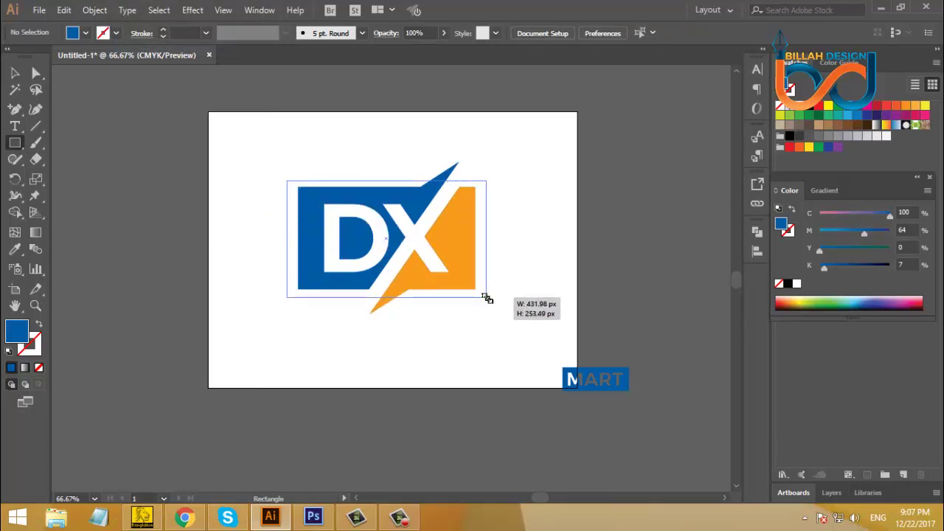
{"action": "left_click_drag", "start_coordinate": [487, 298], "coordinate": [486, 297]}
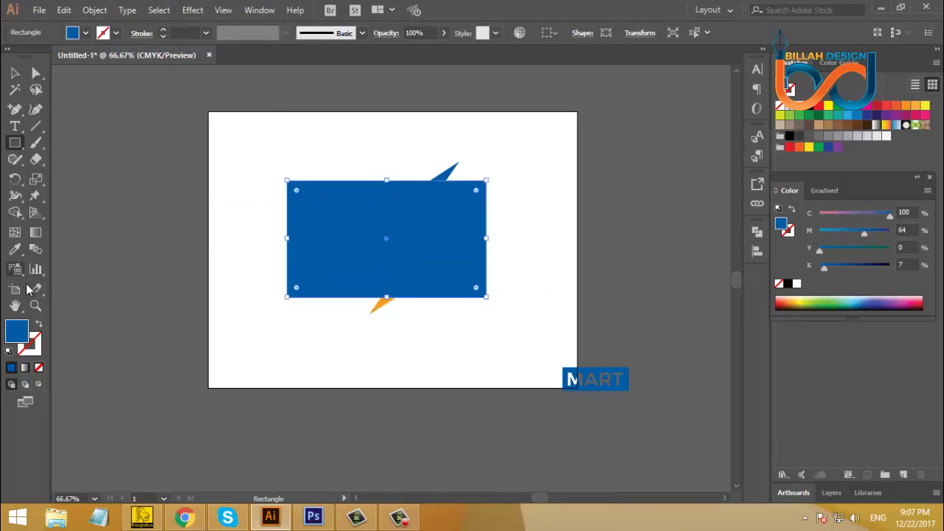
{"action": "left_click", "coordinate": [39, 323]}
{"action": "key", "text": "v"}
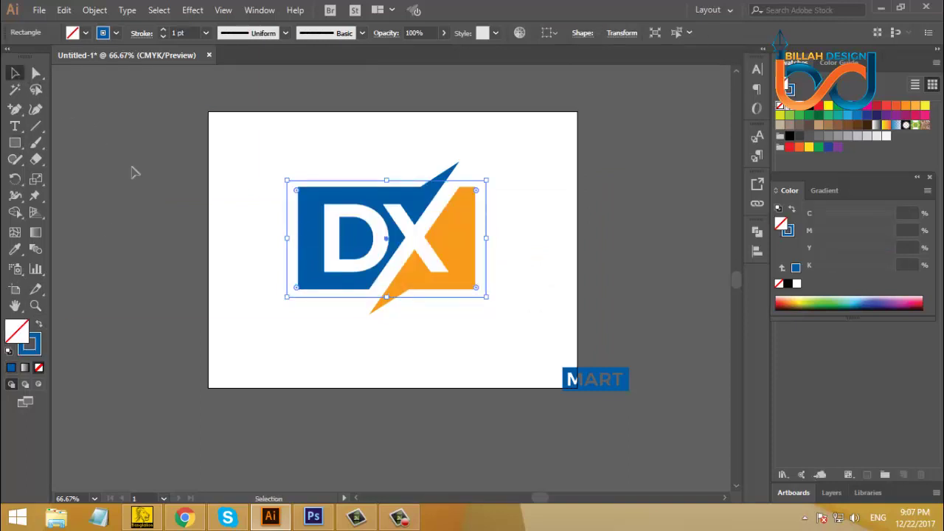
{"action": "left_click_drag", "start_coordinate": [231, 152], "coordinate": [453, 308]}
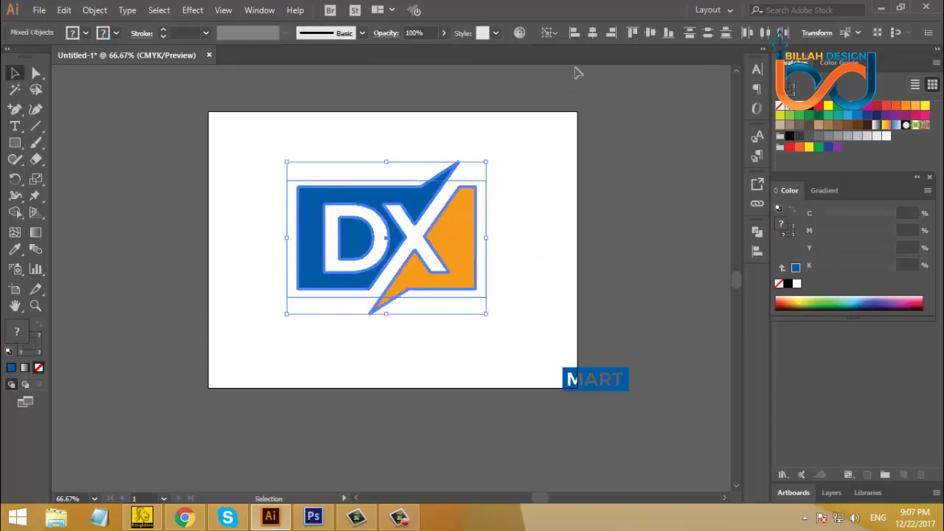
{"action": "left_click", "coordinate": [596, 36]}
{"action": "left_click", "coordinate": [652, 33]}
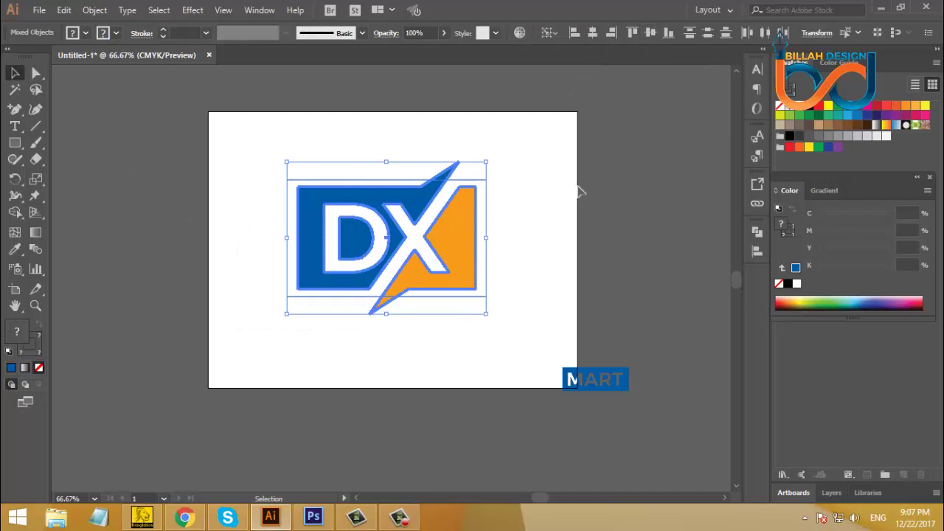
{"action": "left_click", "coordinate": [544, 274]}
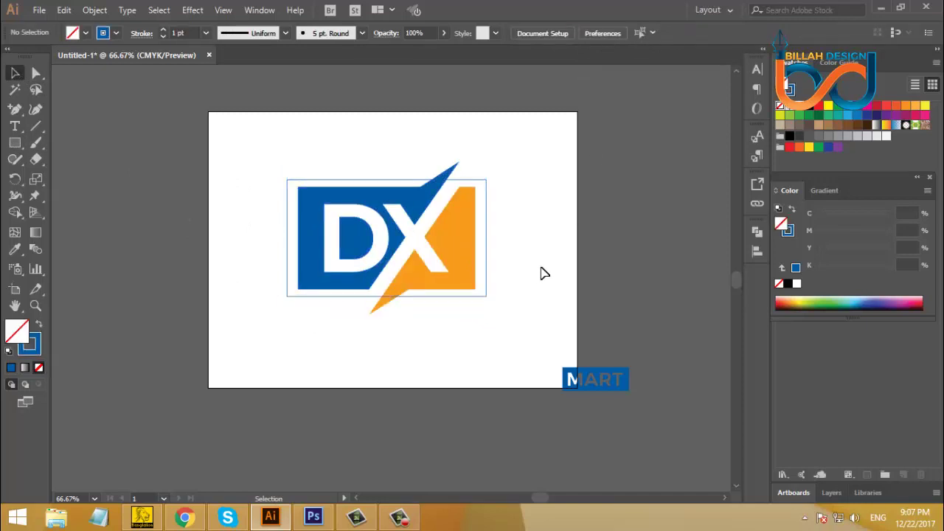
Step: Pull the frame's right edge slightly inward and raise its top edge slightly
{"action": "left_click", "coordinate": [487, 295]}
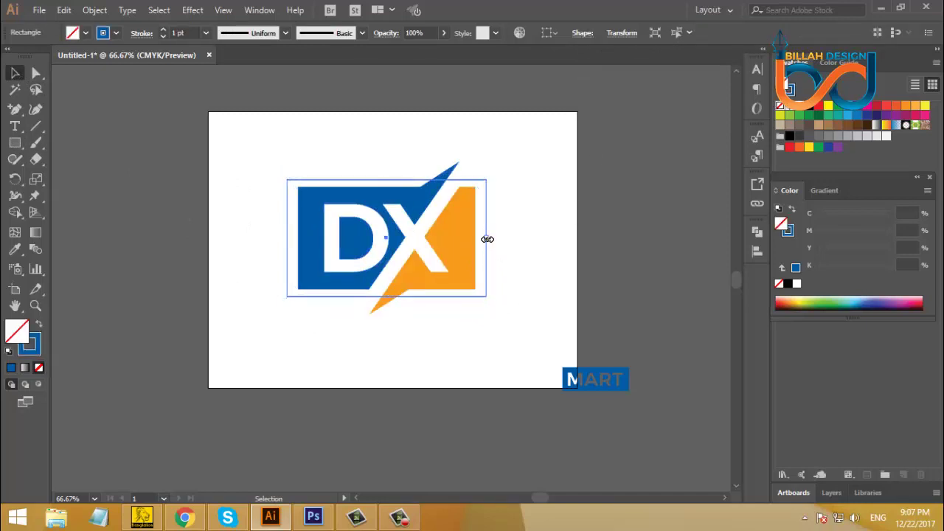
{"action": "left_click_drag", "start_coordinate": [487, 239], "coordinate": [483, 239]}
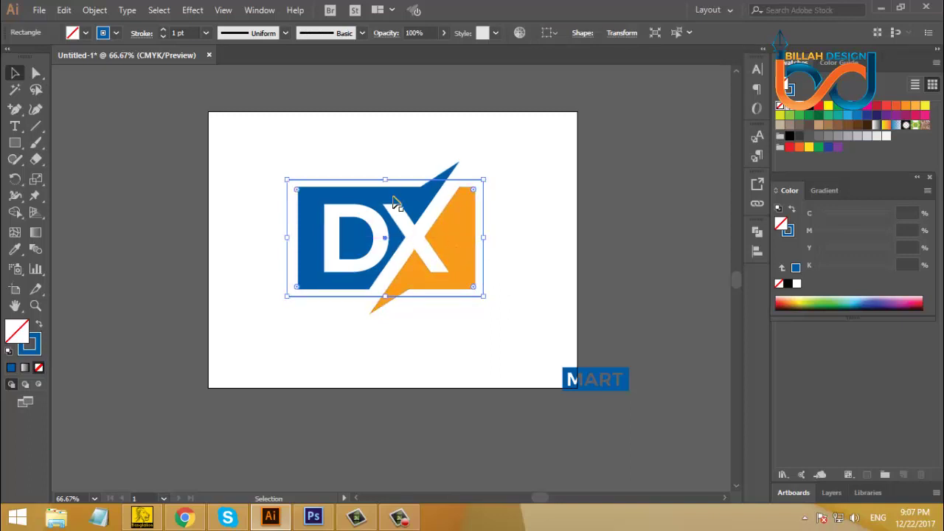
{"action": "left_click_drag", "start_coordinate": [385, 179], "coordinate": [385, 175]}
{"action": "left_click_drag", "start_coordinate": [529, 158], "coordinate": [432, 324]}
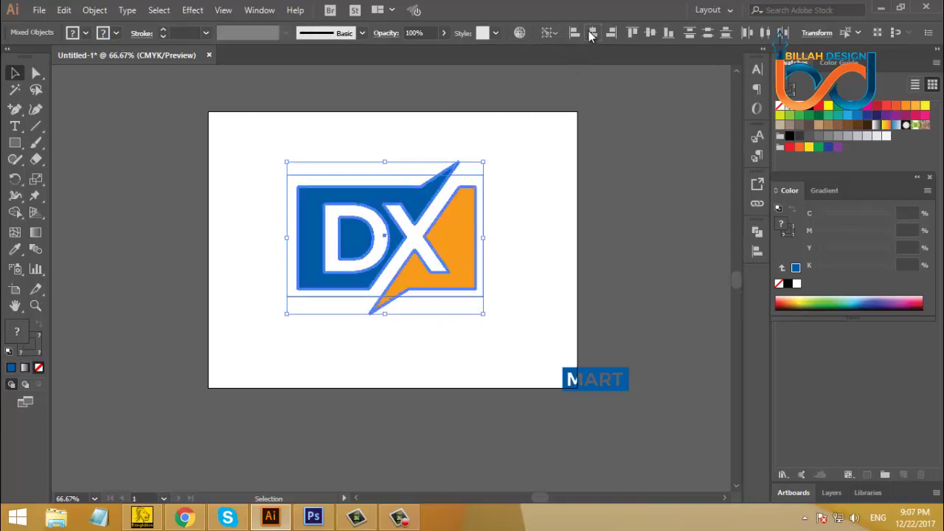
{"action": "left_click", "coordinate": [564, 279]}
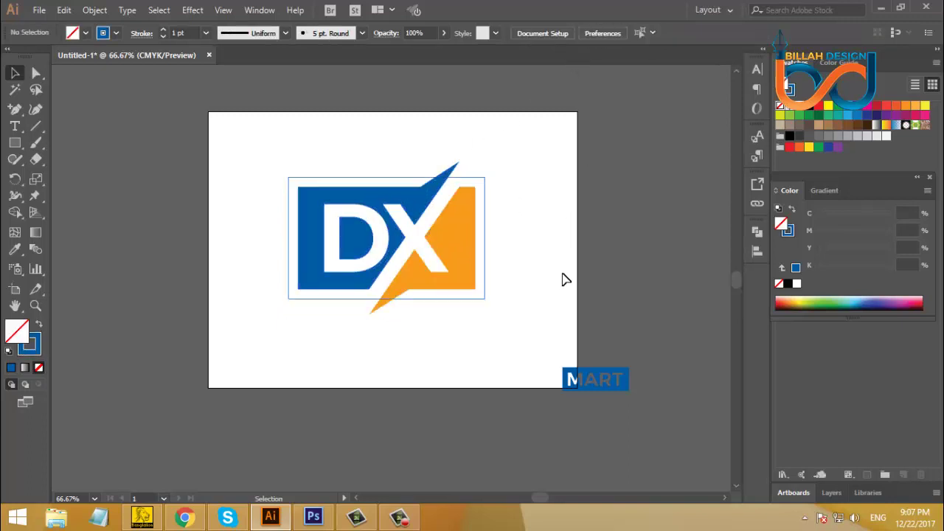
Step: Set the blue frame's stroke weight to 9 pt
{"action": "left_click", "coordinate": [484, 298]}
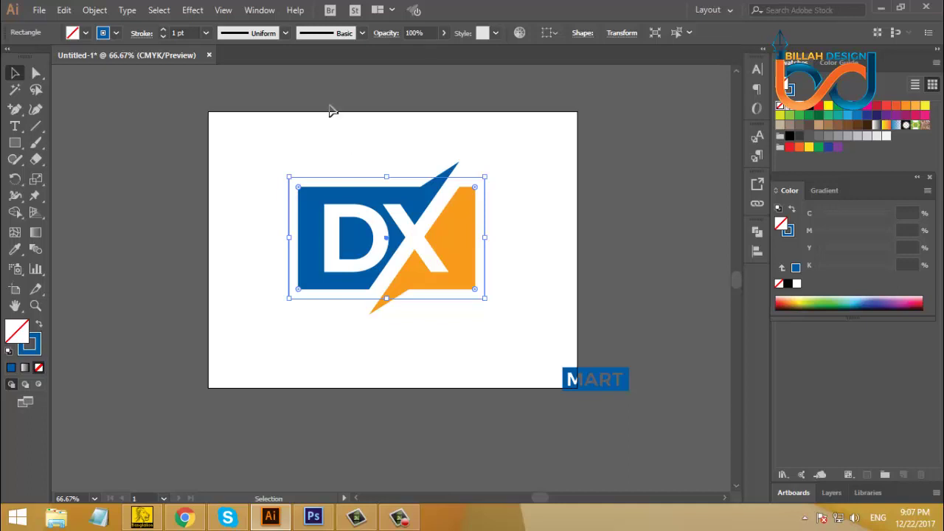
{"action": "left_click", "coordinate": [164, 33]}
{"action": "left_click", "coordinate": [164, 32]}
{"action": "left_click", "coordinate": [164, 32]}
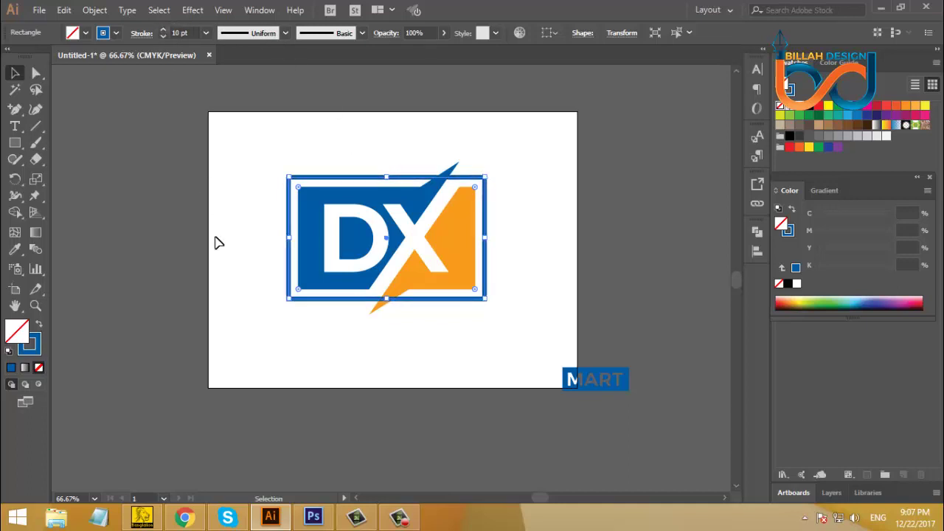
{"action": "left_click", "coordinate": [218, 243]}
{"action": "left_click", "coordinate": [442, 300]}
{"action": "left_click", "coordinate": [164, 36]}
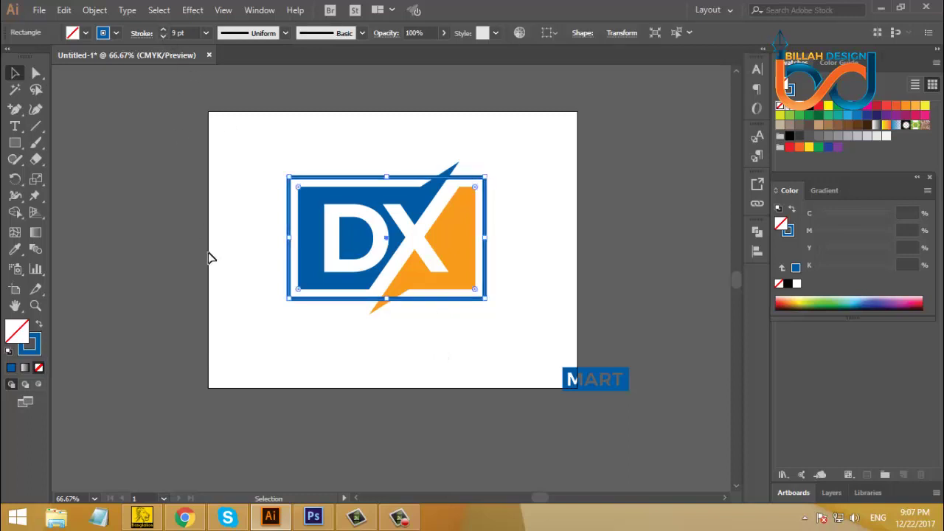
{"action": "left_click", "coordinate": [455, 372]}
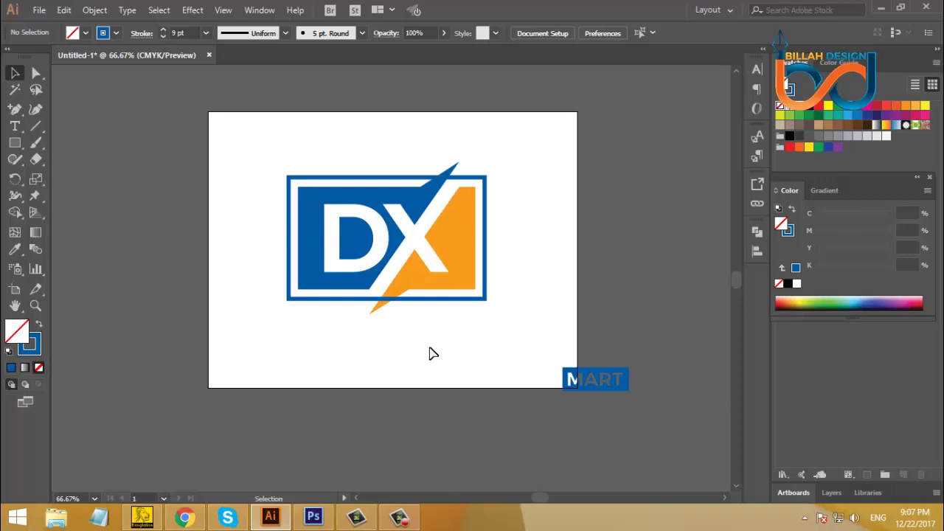
Step: Raise the frame's bottom edge slightly and vertically centre the frame with the logo shapes
{"action": "left_click", "coordinate": [480, 309]}
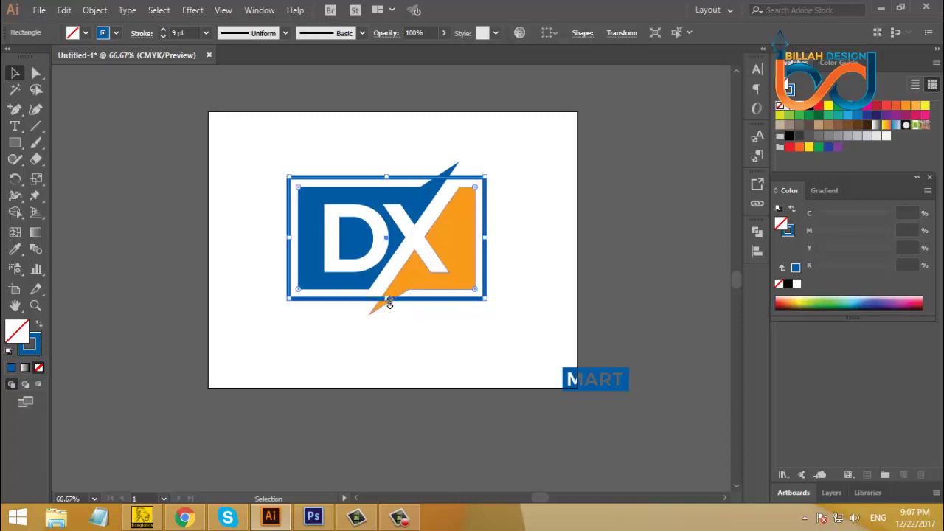
{"action": "left_click_drag", "start_coordinate": [387, 301], "coordinate": [391, 296]}
{"action": "left_click", "coordinate": [509, 285]}
{"action": "left_click_drag", "start_coordinate": [527, 139], "coordinate": [448, 291]}
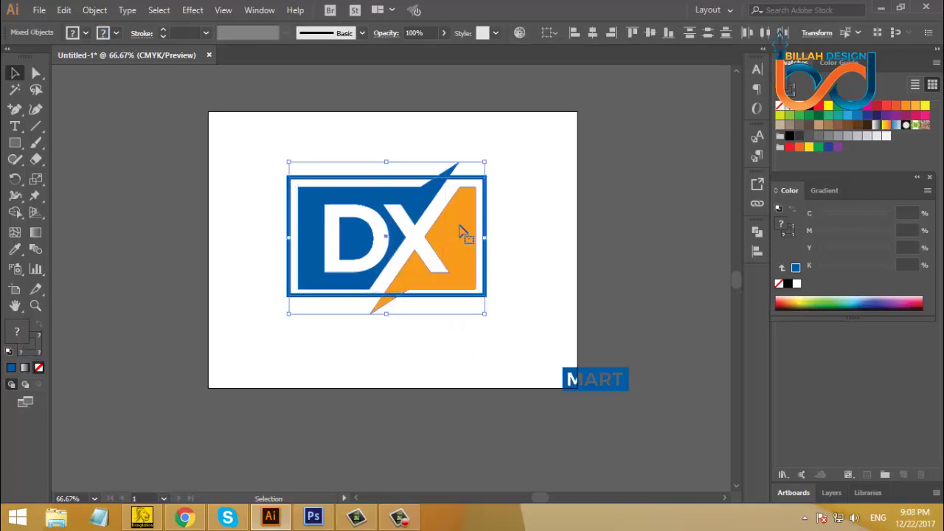
{"action": "left_click", "coordinate": [650, 32]}
{"action": "left_click", "coordinate": [546, 249]}
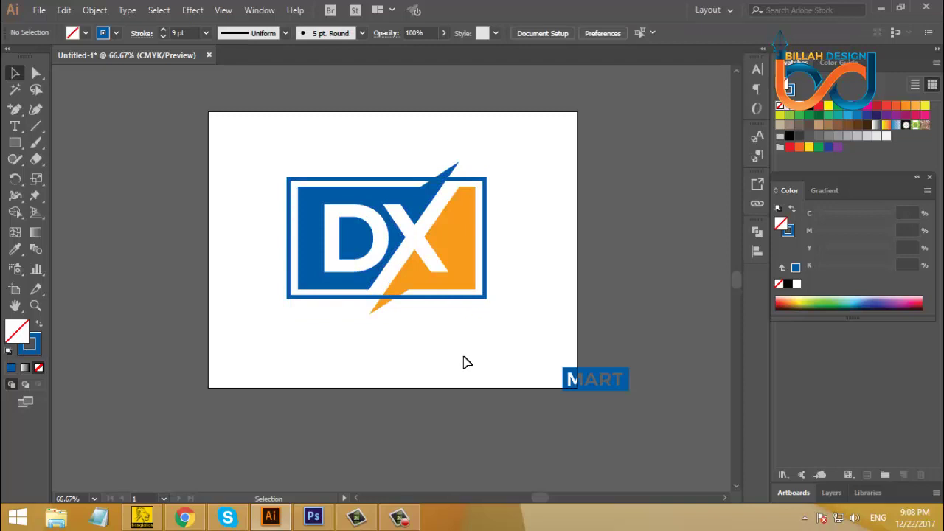
Step: Expand the stroked blue rectangle frame into a solid shape with Object > Expand
{"action": "left_click", "coordinate": [487, 258]}
{"action": "left_click", "coordinate": [96, 10]}
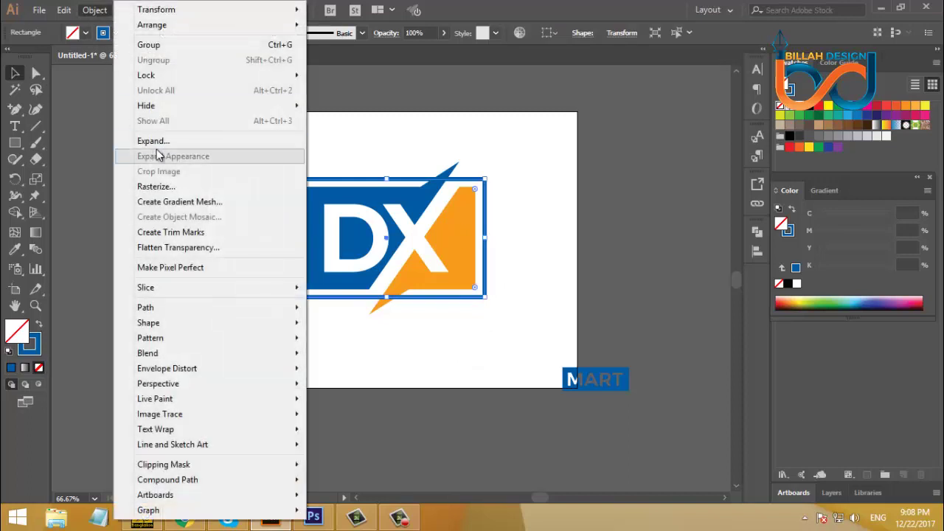
{"action": "left_click", "coordinate": [155, 141]}
{"action": "left_click", "coordinate": [440, 337]}
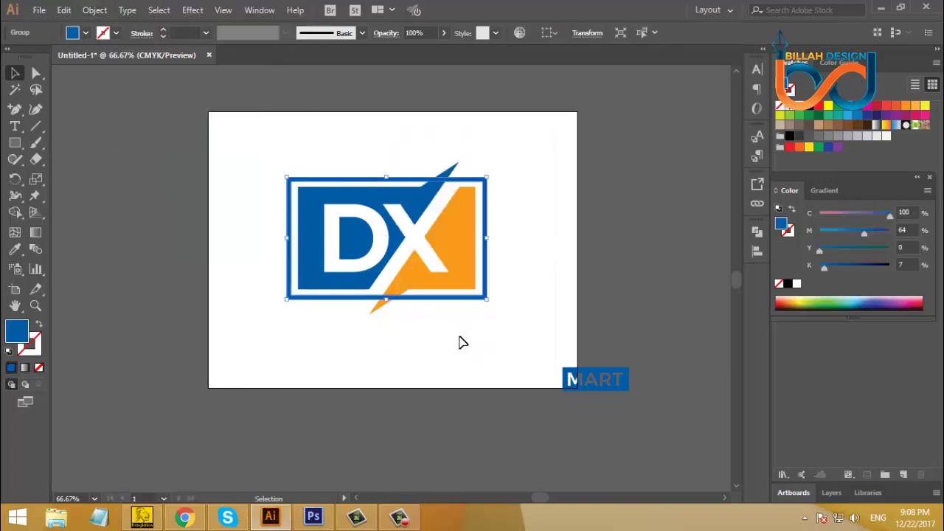
Step: Fill the expanded frame black and send it to the back behind the logo
{"action": "left_click", "coordinate": [497, 330]}
{"action": "left_click", "coordinate": [485, 252]}
{"action": "left_click", "coordinate": [789, 136]}
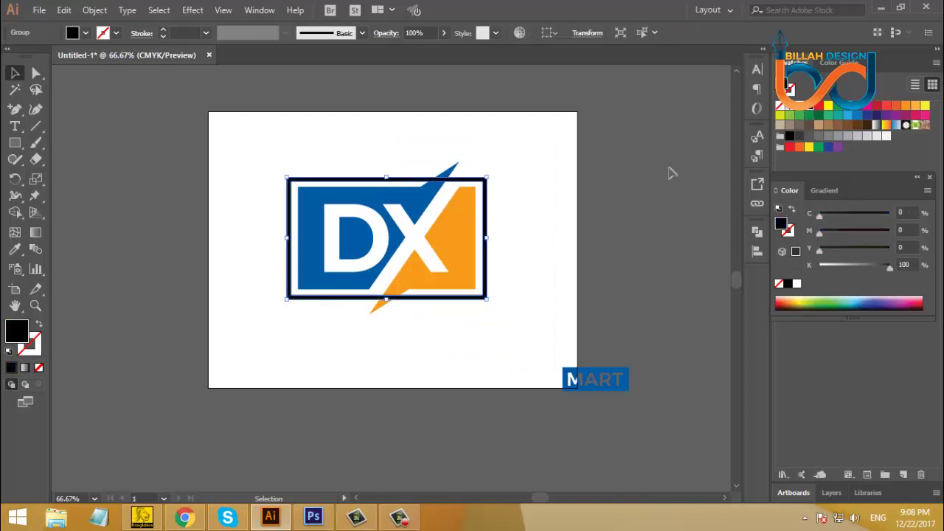
{"action": "right_click", "coordinate": [524, 183]}
{"action": "mouse_move", "coordinate": [563, 329]}
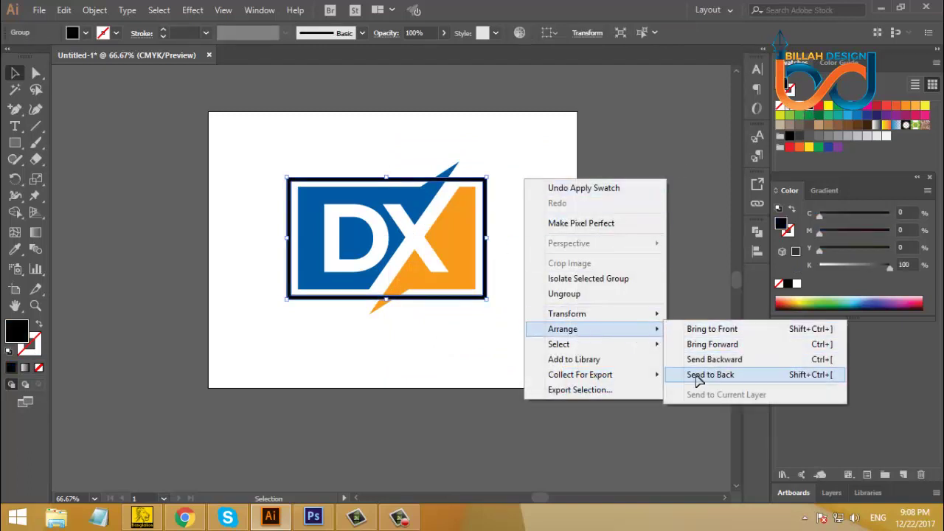
{"action": "left_click", "coordinate": [698, 375]}
{"action": "left_click", "coordinate": [567, 251]}
{"action": "scroll", "coordinate": [562, 253], "scroll_direction": "up", "scroll_amount": 1}
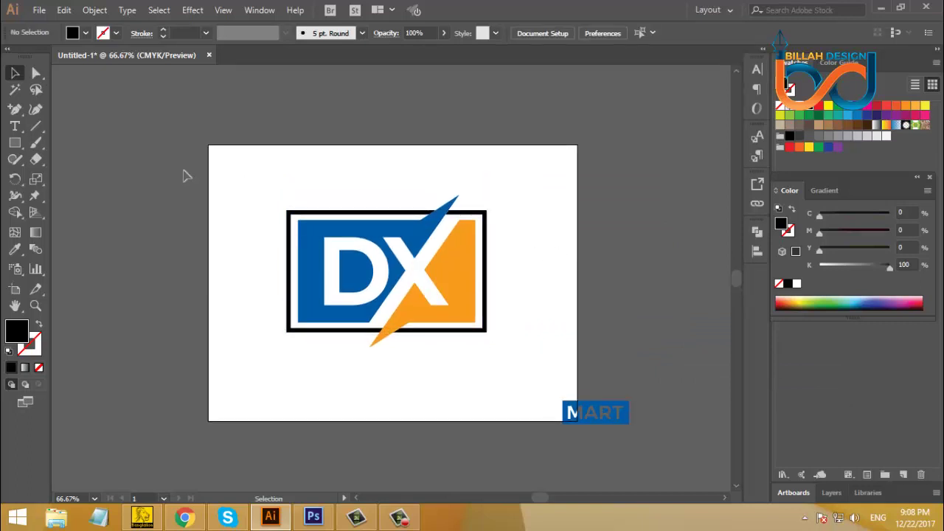
Step: Zoom to 100% and select the blue D compound shape with Direct Selection
{"action": "key", "text": "ctrl+plus"}
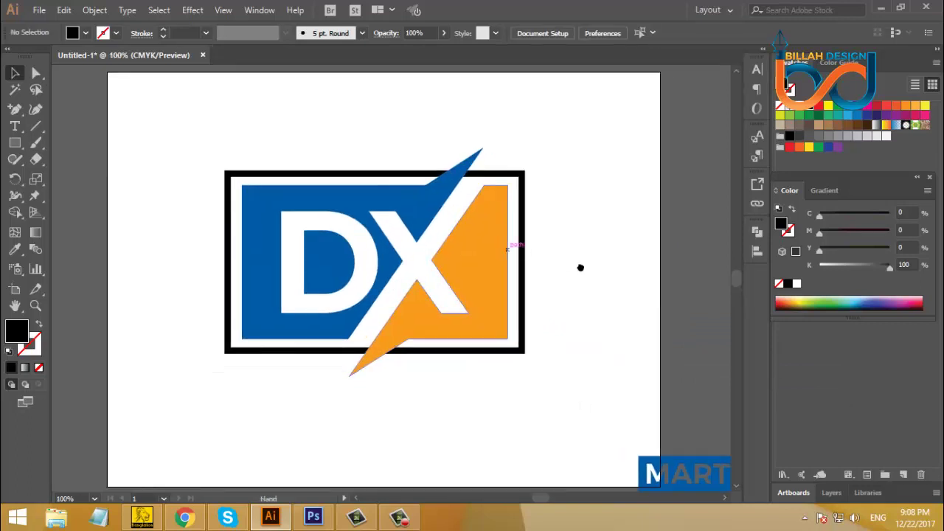
{"action": "left_click", "coordinate": [500, 229]}
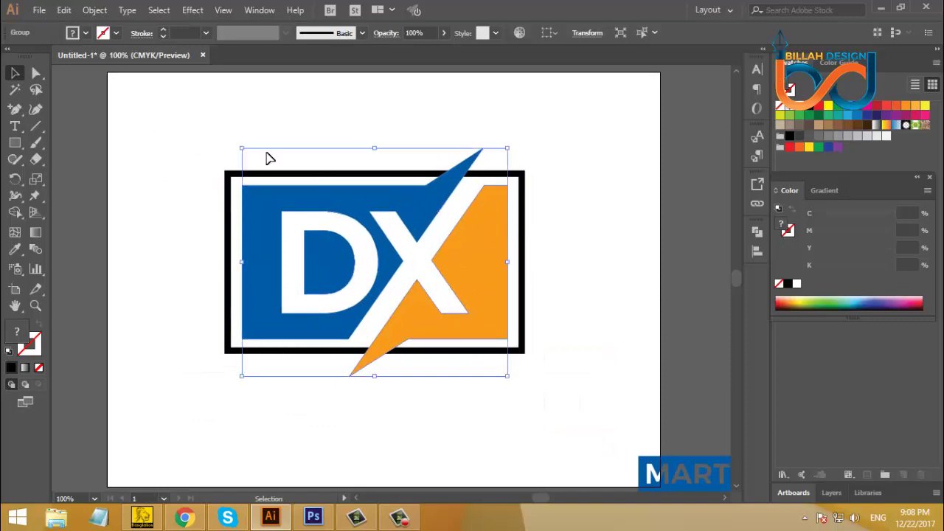
{"action": "left_click", "coordinate": [95, 89]}
{"action": "left_click", "coordinate": [36, 73]}
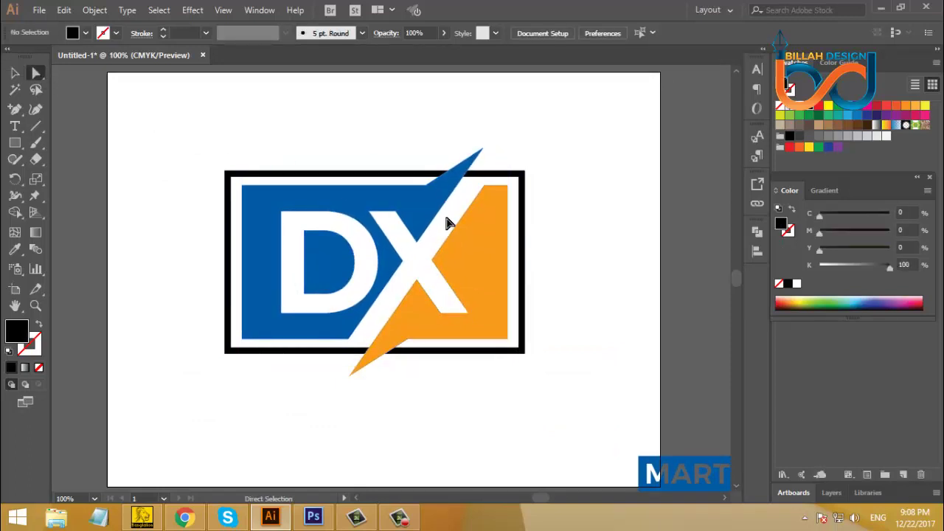
{"action": "left_click", "coordinate": [365, 183]}
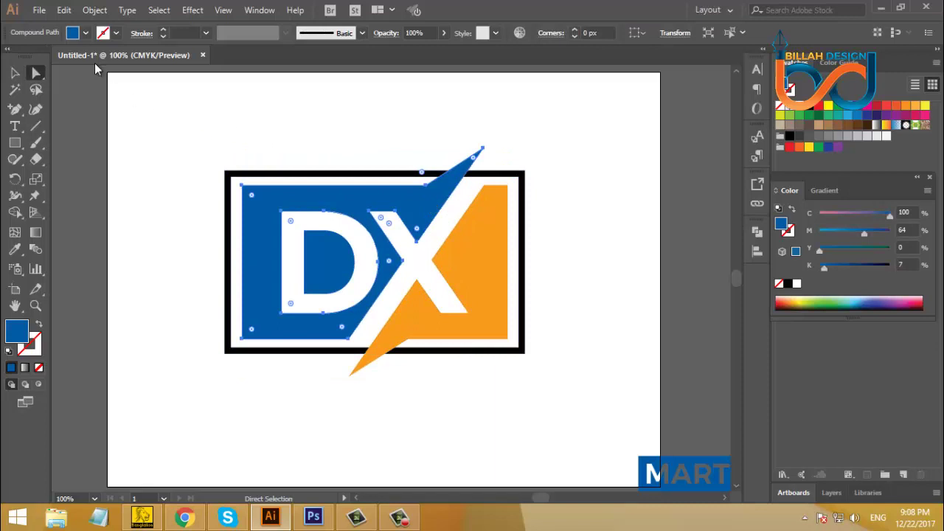
Step: Create a 7 px Offset Path around the blue D shape with preview on
{"action": "left_click", "coordinate": [95, 10]}
{"action": "mouse_move", "coordinate": [145, 307]}
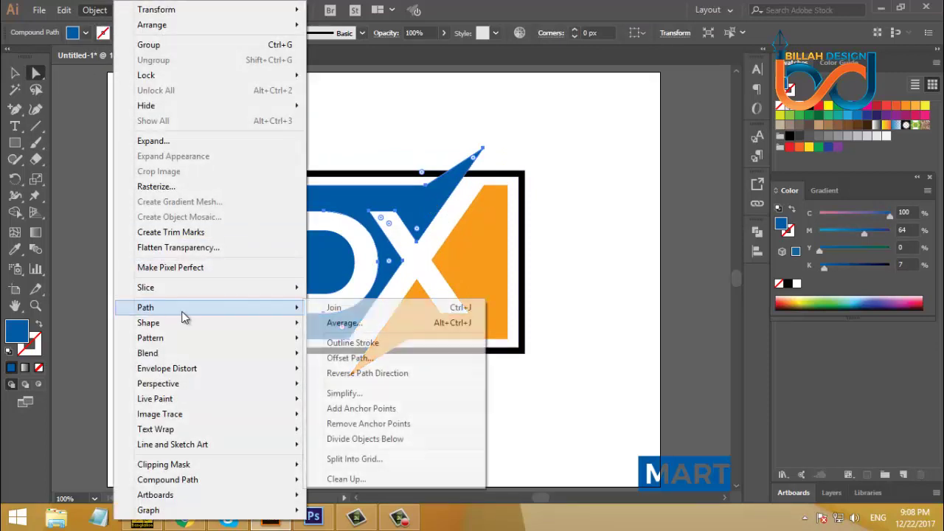
{"action": "left_click", "coordinate": [350, 357]}
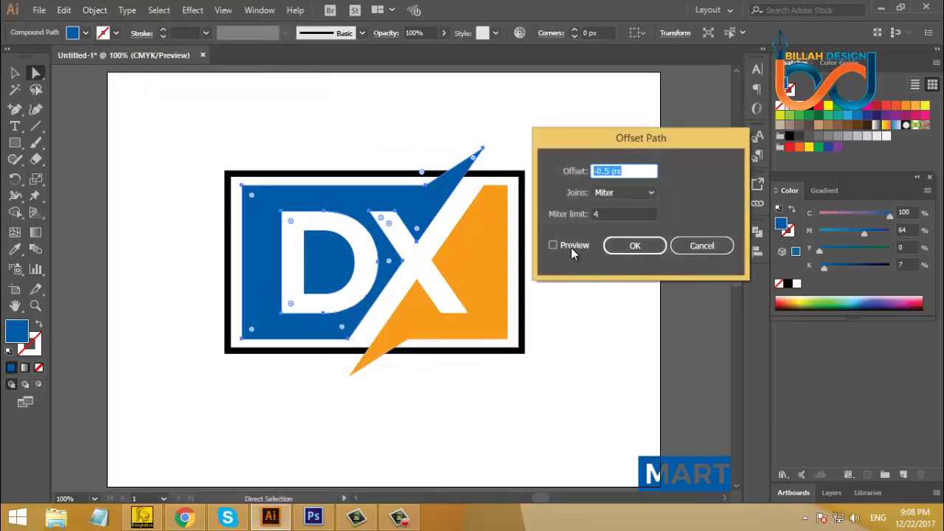
{"action": "left_click", "coordinate": [554, 245]}
{"action": "scroll", "coordinate": [631, 171], "scroll_direction": "up", "scroll_amount": 2}
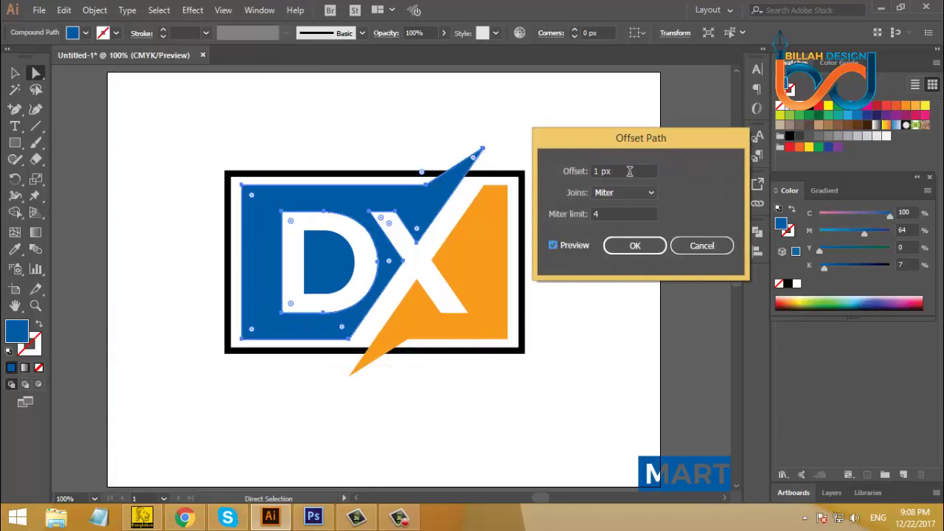
{"action": "scroll", "coordinate": [631, 171], "scroll_direction": "up", "scroll_amount": 2}
{"action": "scroll", "coordinate": [630, 171], "scroll_direction": "up", "scroll_amount": 1}
{"action": "scroll", "coordinate": [631, 172], "scroll_direction": "up", "scroll_amount": 1}
{"action": "scroll", "coordinate": [631, 171], "scroll_direction": "up", "scroll_amount": 1}
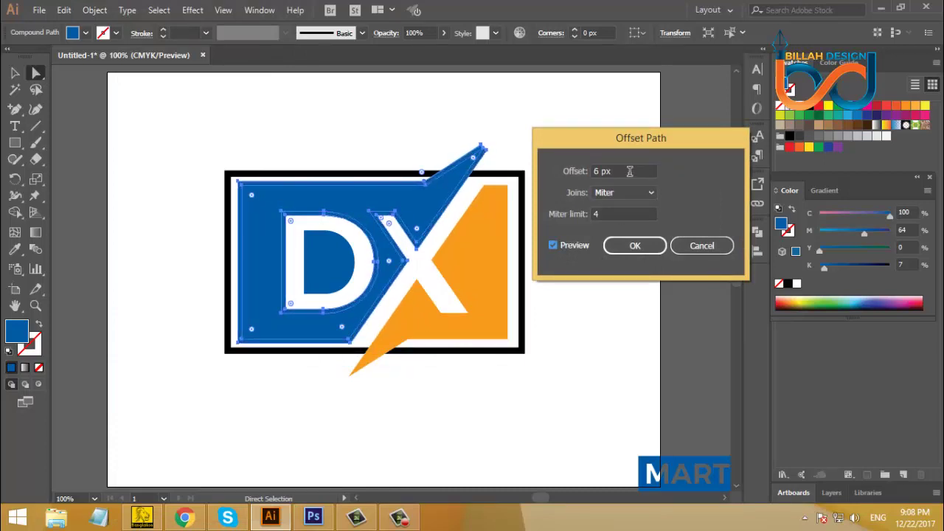
{"action": "scroll", "coordinate": [631, 171], "scroll_direction": "up", "scroll_amount": 1}
{"action": "scroll", "coordinate": [631, 171], "scroll_direction": "up", "scroll_amount": 1}
{"action": "scroll", "coordinate": [631, 171], "scroll_direction": "up", "scroll_amount": 1}
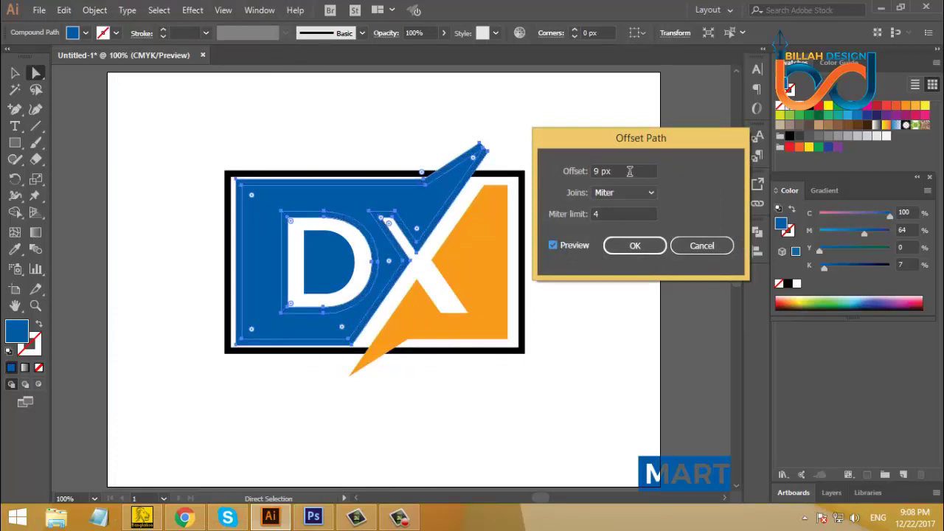
{"action": "scroll", "coordinate": [630, 171], "scroll_direction": "down", "scroll_amount": 1}
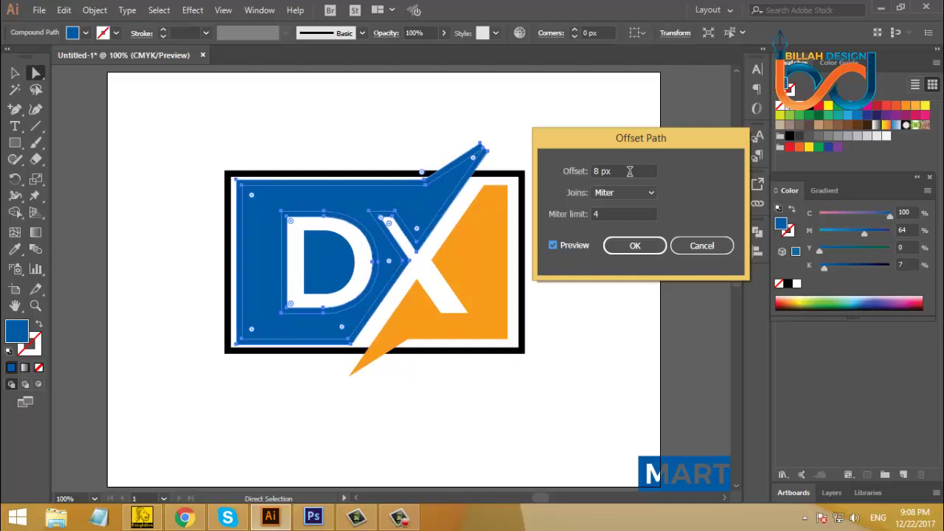
{"action": "scroll", "coordinate": [630, 171], "scroll_direction": "down", "scroll_amount": 1}
{"action": "scroll", "coordinate": [630, 171], "scroll_direction": "down", "scroll_amount": 1}
{"action": "scroll", "coordinate": [630, 171], "scroll_direction": "up", "scroll_amount": 1}
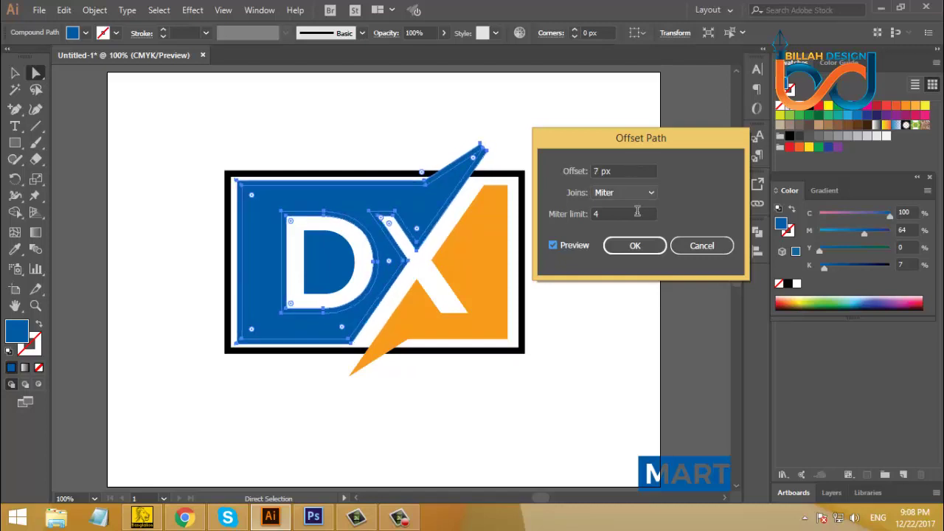
{"action": "left_click", "coordinate": [639, 248]}
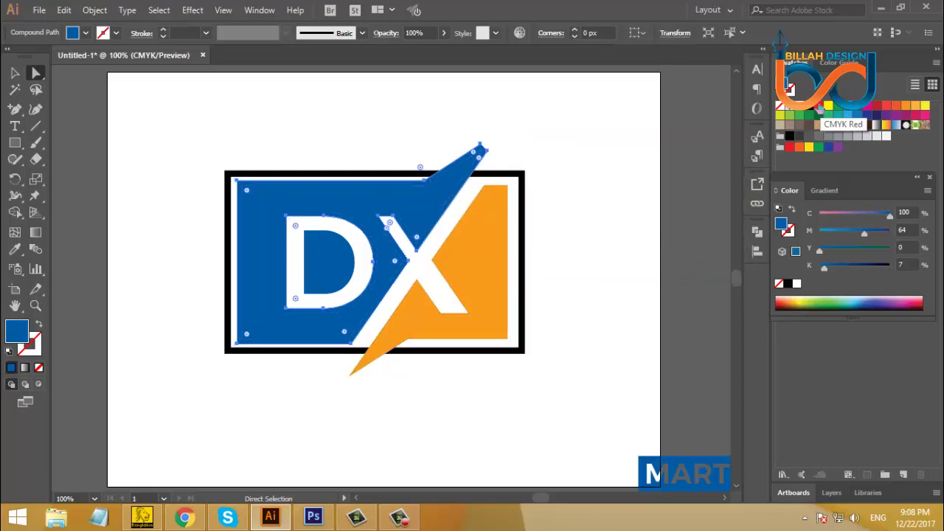
Step: Colour the offset shape red and subtract it from the black frame with Pathfinder Minus Front
{"action": "left_click", "coordinate": [818, 107]}
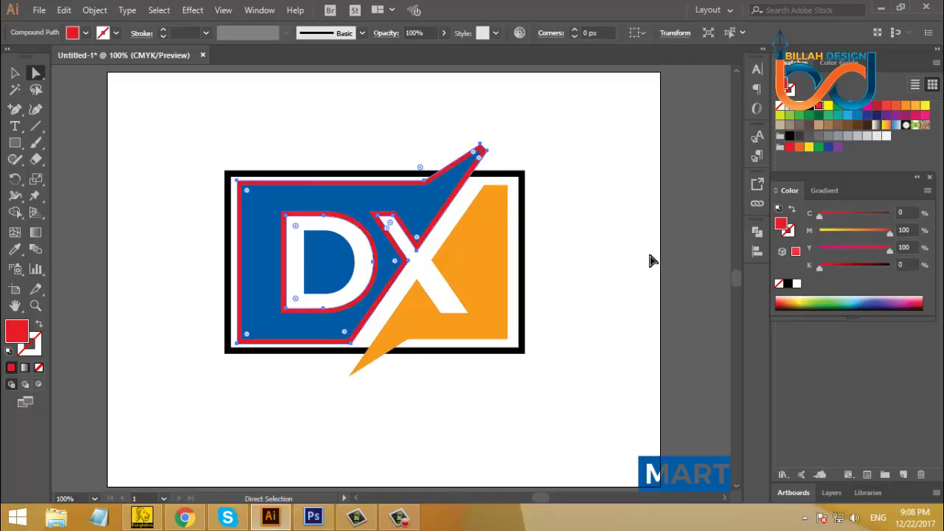
{"action": "left_click", "coordinate": [642, 222]}
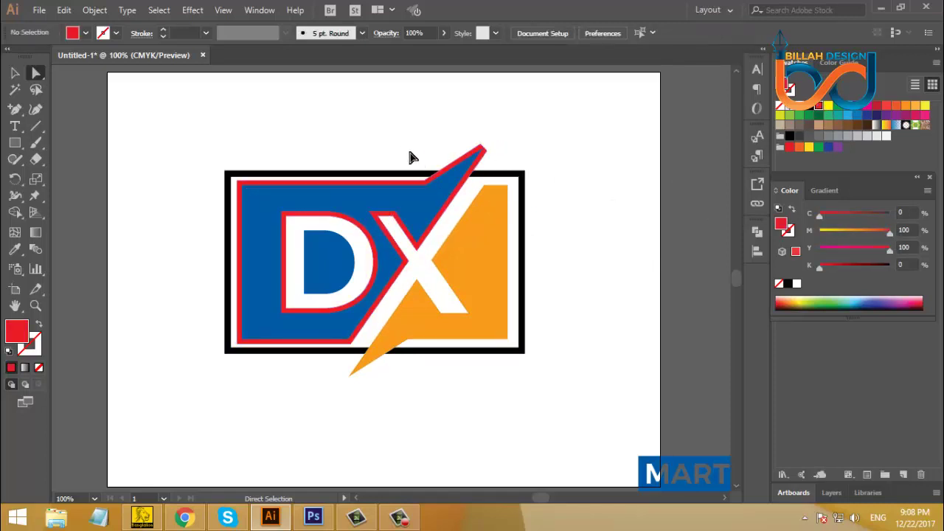
{"action": "left_click_drag", "start_coordinate": [399, 138], "coordinate": [443, 181]}
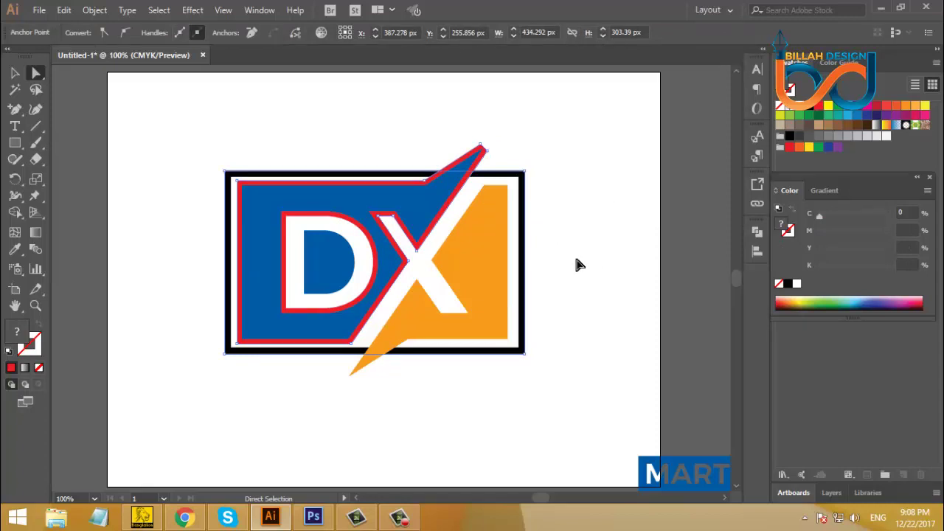
{"action": "left_click", "coordinate": [756, 232]}
{"action": "left_click", "coordinate": [623, 260]}
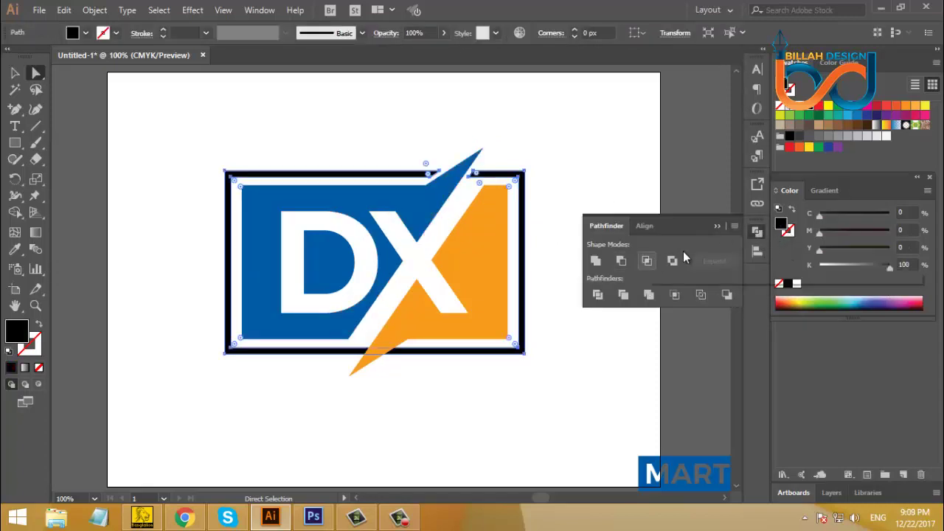
{"action": "left_click", "coordinate": [757, 231]}
{"action": "left_click", "coordinate": [625, 301]}
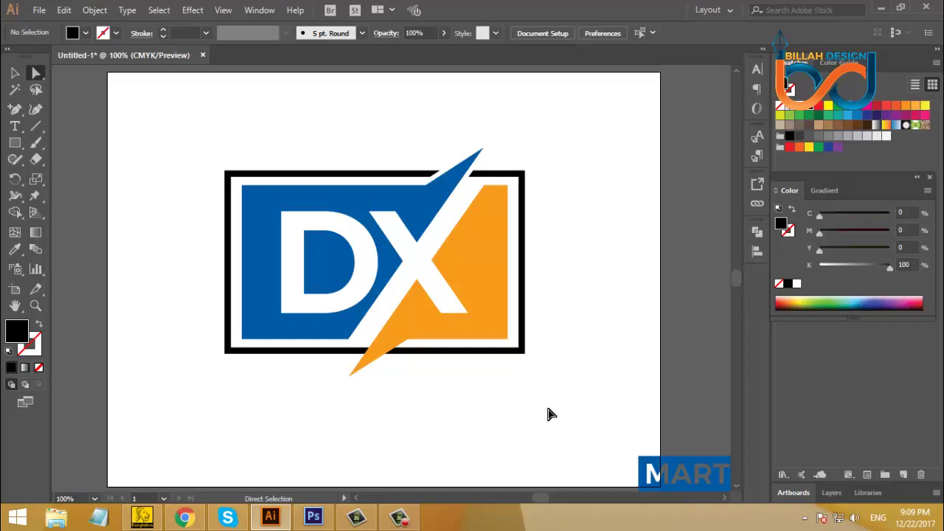
{"action": "scroll", "coordinate": [547, 413], "scroll_direction": "down", "scroll_amount": 1}
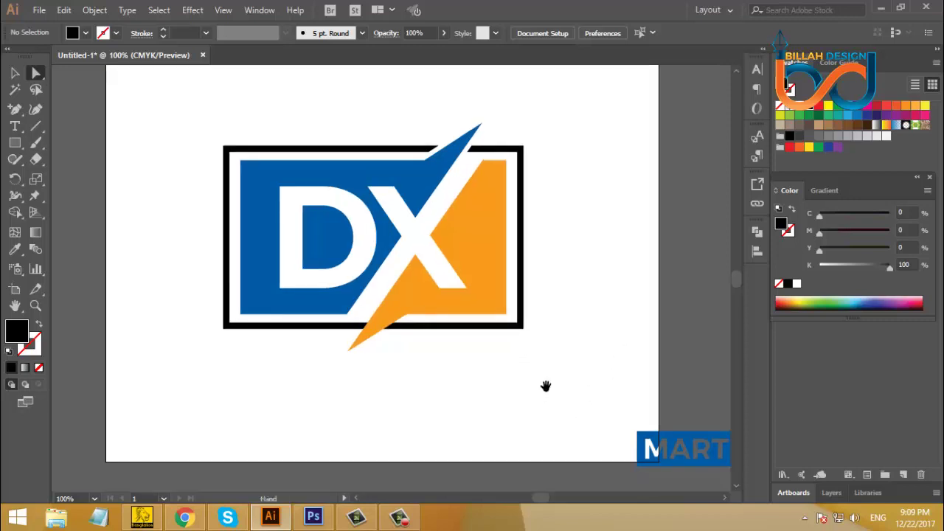
{"action": "left_click", "coordinate": [416, 305]}
Step: Create a 7 px Offset Path around the orange X shape and fill it dark grey
{"action": "left_click", "coordinate": [96, 11]}
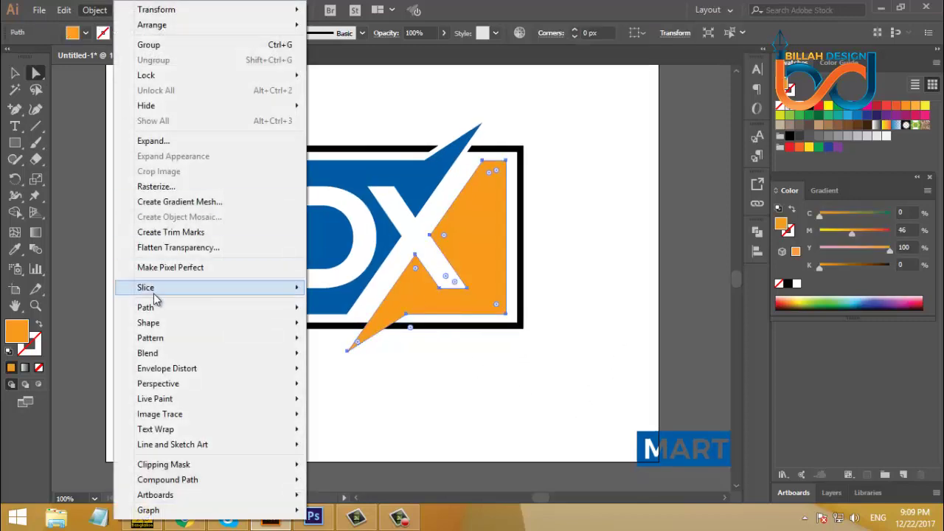
{"action": "mouse_move", "coordinate": [145, 307]}
{"action": "left_click", "coordinate": [349, 359]}
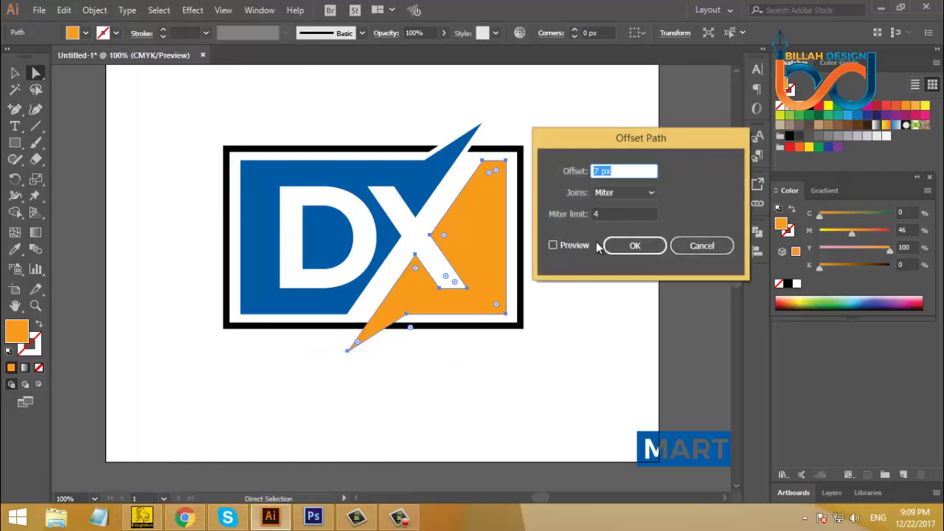
{"action": "left_click", "coordinate": [634, 246]}
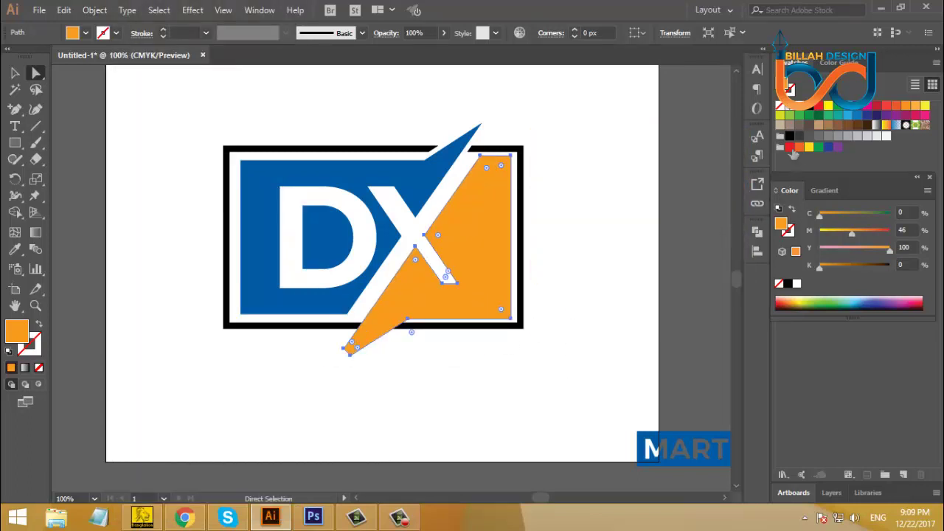
{"action": "left_click", "coordinate": [800, 136]}
Step: Subtract the grey offset shape from the black frame with Pathfinder Minus Front
{"action": "left_click", "coordinate": [536, 351]}
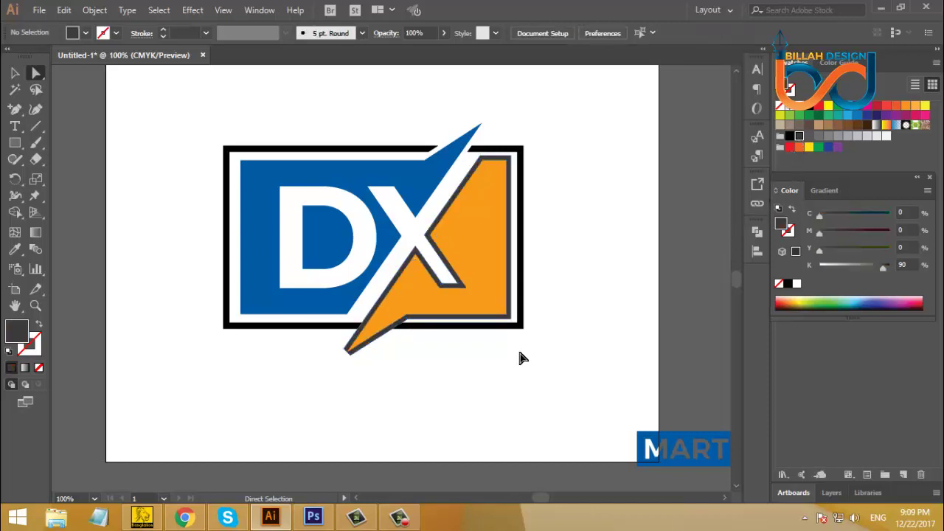
{"action": "mouse_move", "coordinate": [518, 342]}
{"action": "left_mouse_down"}
{"action": "mouse_move", "coordinate": [527, 322]}
{"action": "mouse_move", "coordinate": [540, 322]}
{"action": "left_mouse_up"}
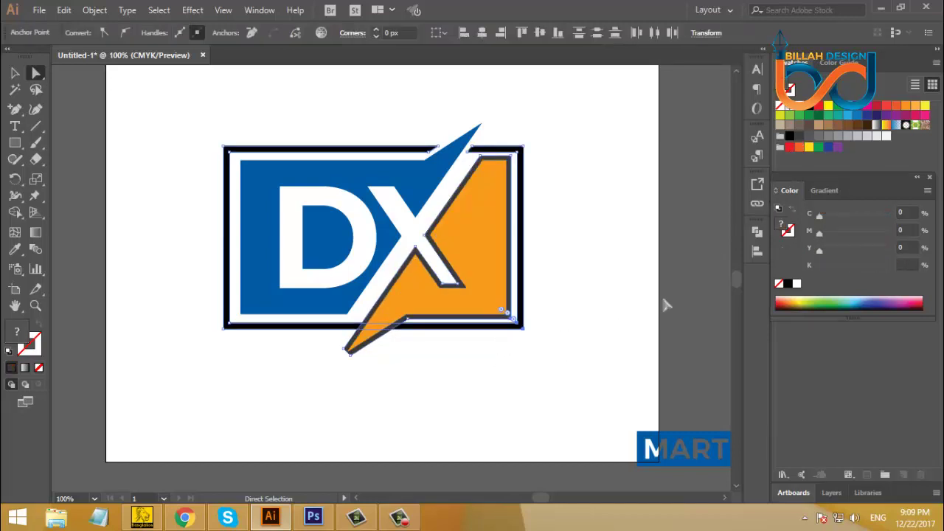
{"action": "left_click", "coordinate": [751, 233]}
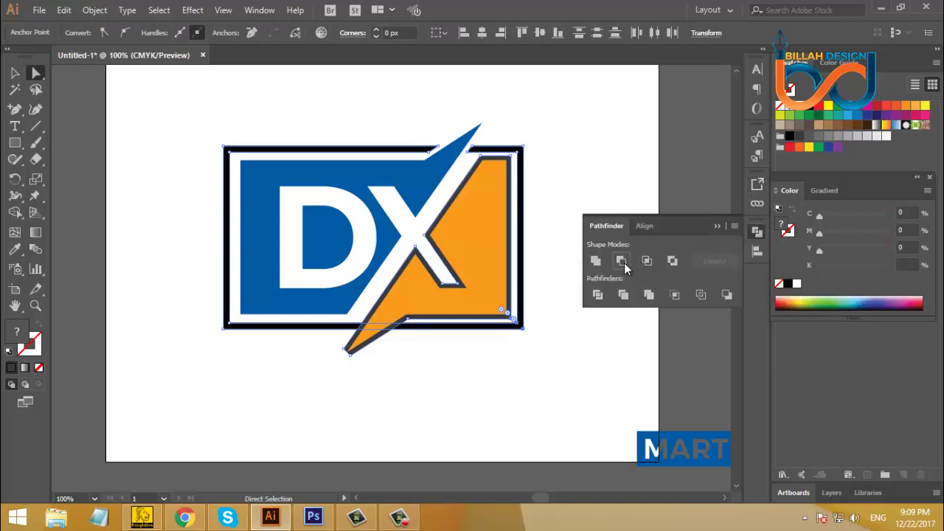
{"action": "left_click", "coordinate": [624, 263]}
{"action": "left_click", "coordinate": [757, 233]}
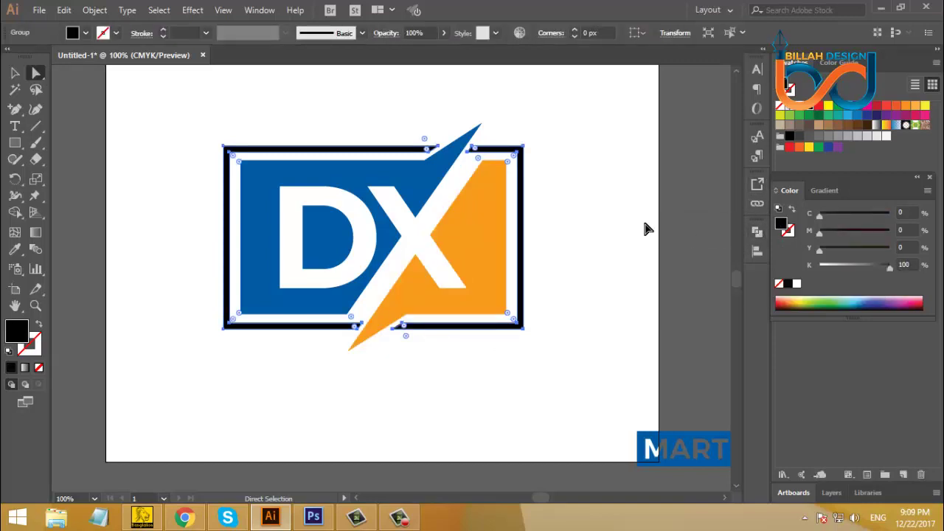
{"action": "left_click", "coordinate": [574, 340]}
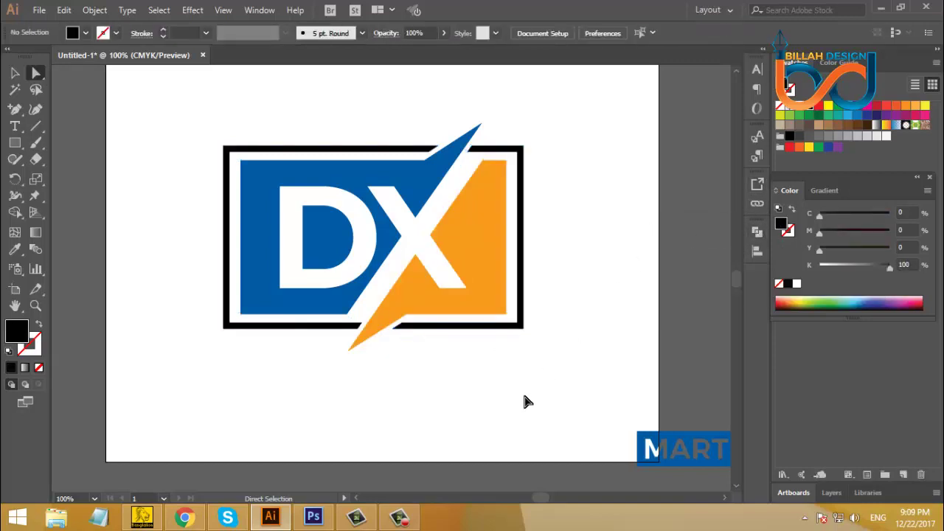
{"action": "left_click", "coordinate": [509, 332]}
Step: Recolour the right piece of the frame with the DX blue using the Eyedropper
{"action": "left_click", "coordinate": [15, 250]}
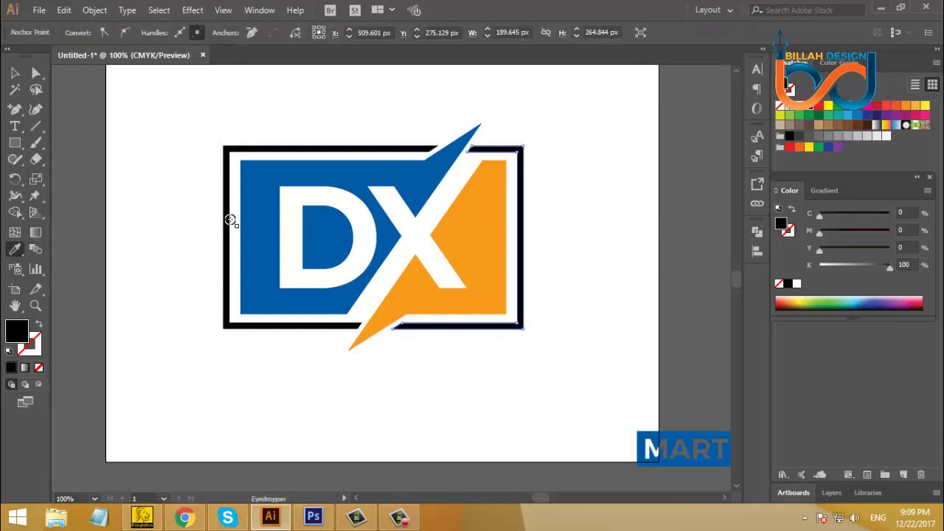
{"action": "left_click", "coordinate": [254, 205]}
{"action": "left_click", "coordinate": [36, 73]}
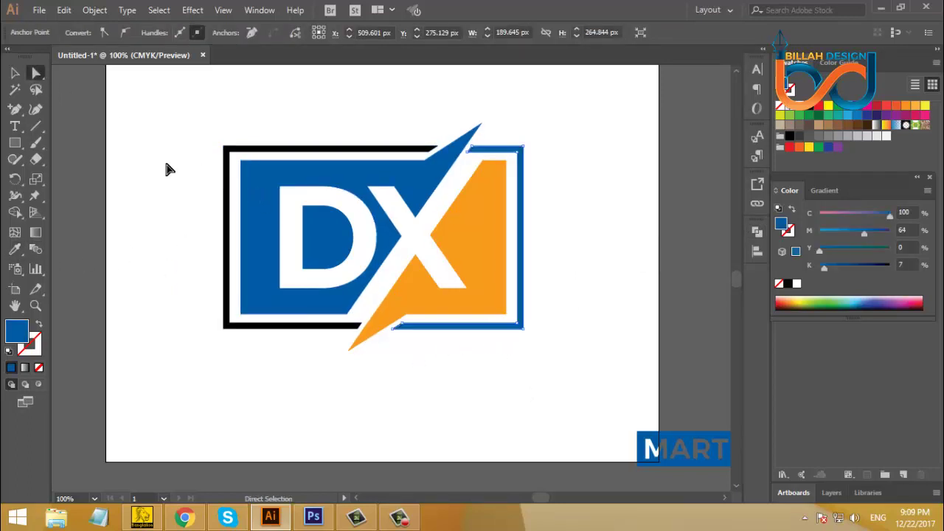
{"action": "left_click", "coordinate": [167, 170]}
Step: Recolour the left piece of the frame with the X's orange using the Eyedropper
{"action": "left_click", "coordinate": [226, 157]}
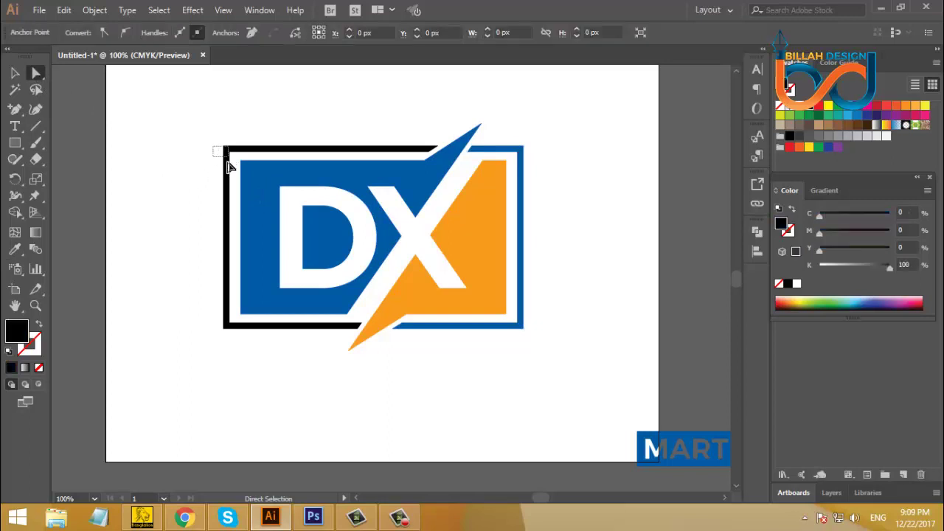
{"action": "left_click", "coordinate": [15, 250]}
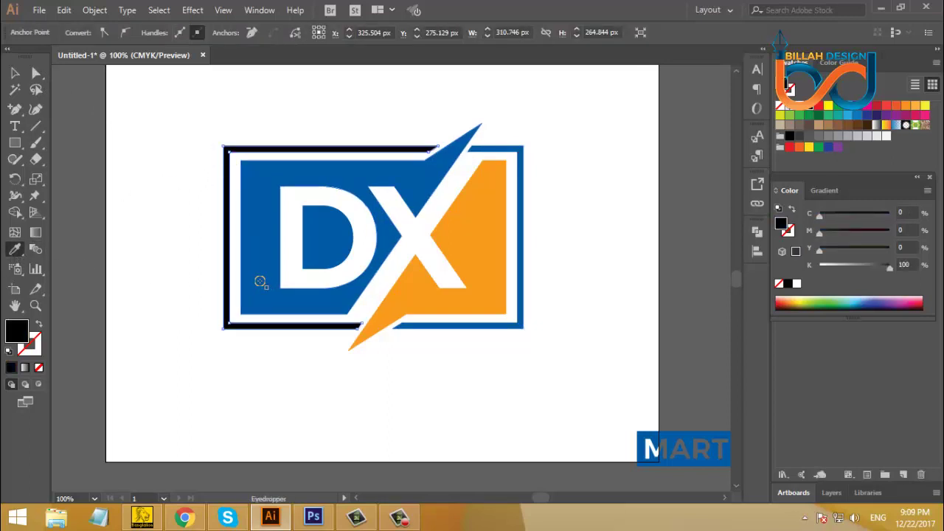
{"action": "left_click", "coordinate": [409, 295]}
{"action": "left_click", "coordinate": [15, 73]}
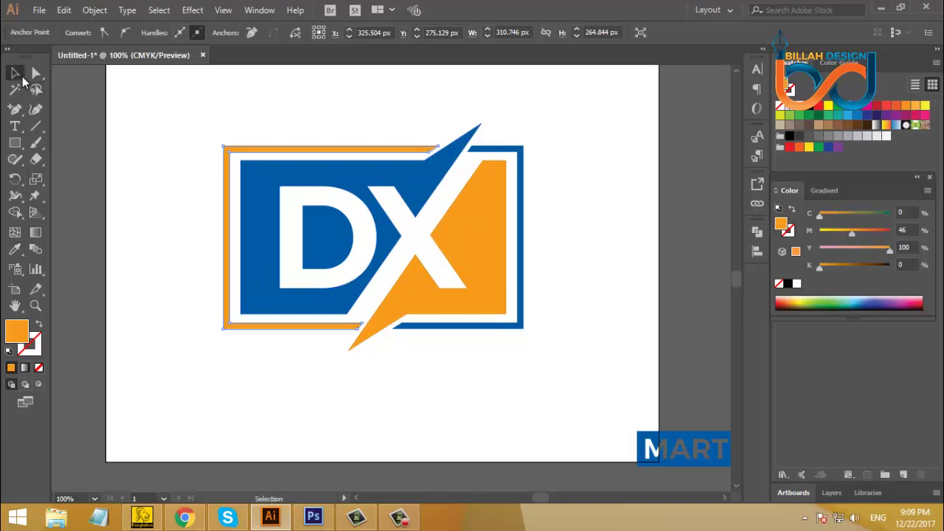
{"action": "left_click", "coordinate": [307, 377]}
{"action": "key", "text": "ctrl+minus"}
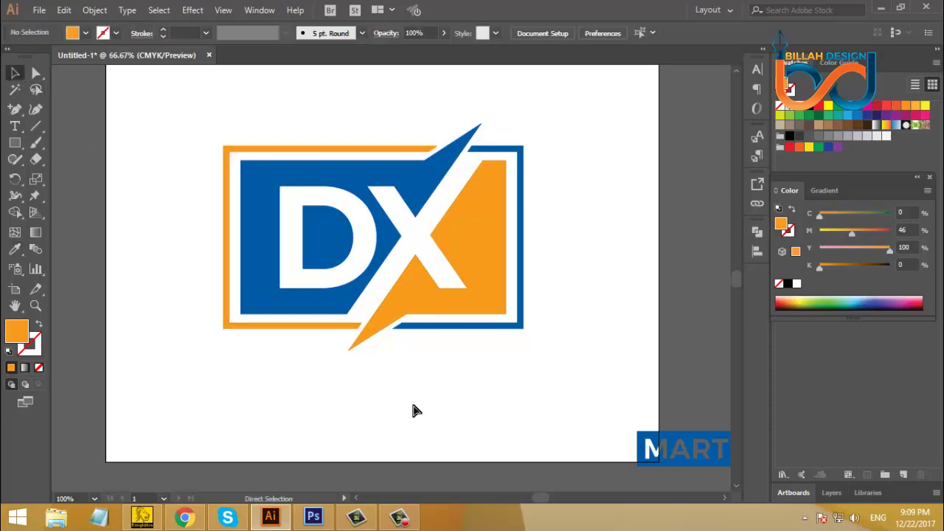
{"action": "key", "text": "ctrl+minus"}
Step: Move the MART tab onto the artboard beneath the logo, aligned to its right edge
{"action": "left_click_drag", "start_coordinate": [447, 365], "coordinate": [453, 357]}
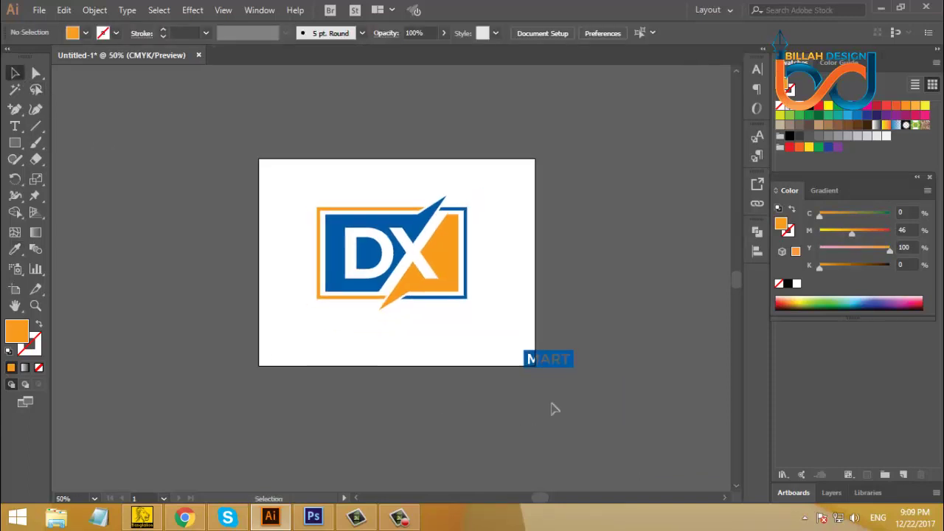
{"action": "mouse_move", "coordinate": [565, 368]}
{"action": "left_mouse_down"}
{"action": "mouse_move", "coordinate": [455, 326]}
{"action": "mouse_move", "coordinate": [480, 354]}
{"action": "mouse_move", "coordinate": [461, 302]}
{"action": "left_mouse_up"}
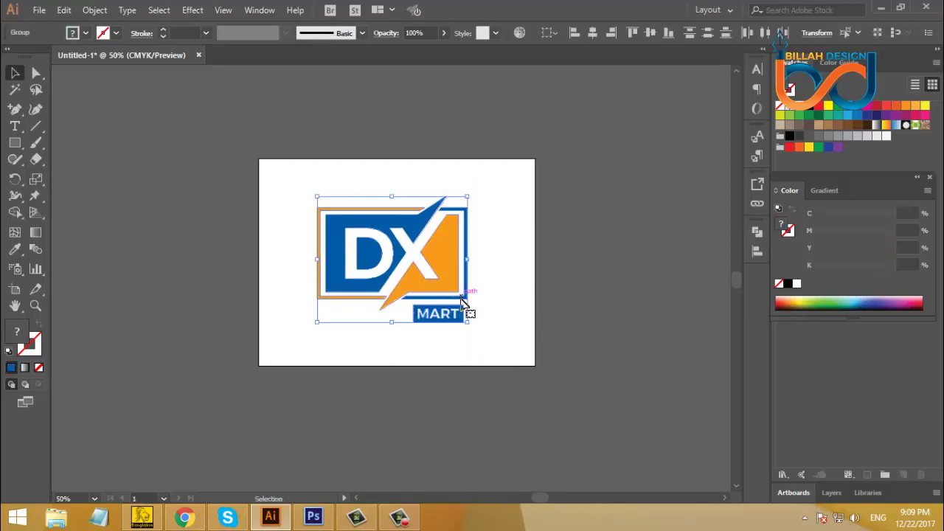
{"action": "left_click", "coordinate": [608, 34]}
{"action": "left_click", "coordinate": [542, 306]}
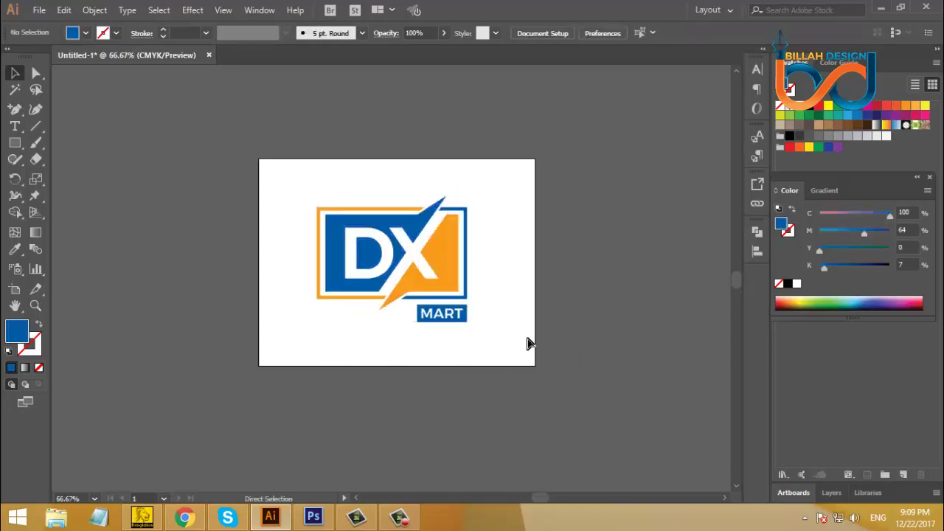
Step: Widen the MART tab slightly and re-align its right edge with the DX logo
{"action": "key", "text": "ctrl+="}
{"action": "left_click", "coordinate": [494, 325]}
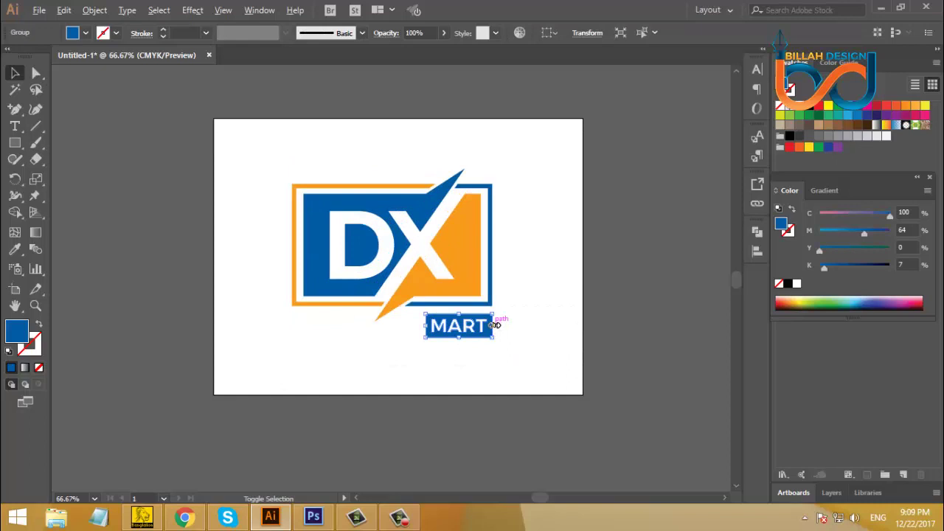
{"action": "left_click_drag", "start_coordinate": [495, 326], "coordinate": [499, 326]}
{"action": "left_click", "coordinate": [541, 406]}
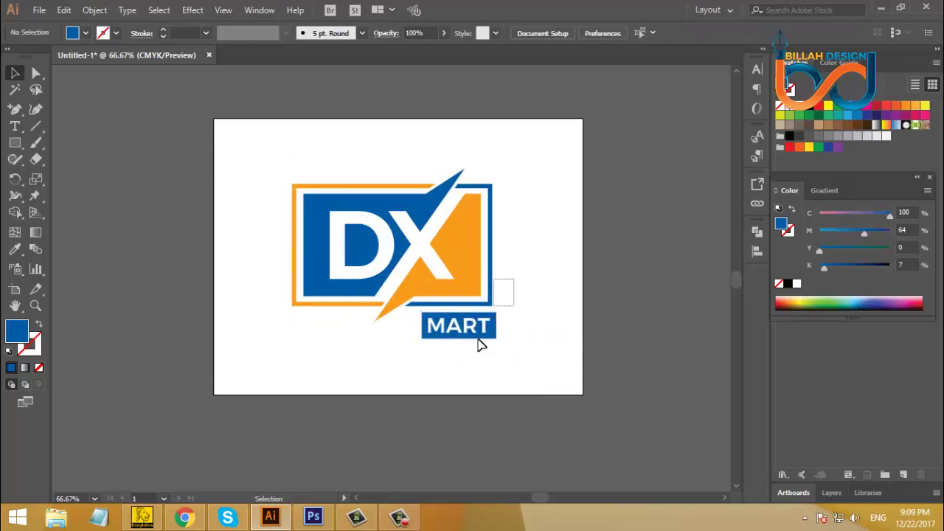
{"action": "left_click_drag", "start_coordinate": [480, 344], "coordinate": [572, 121]}
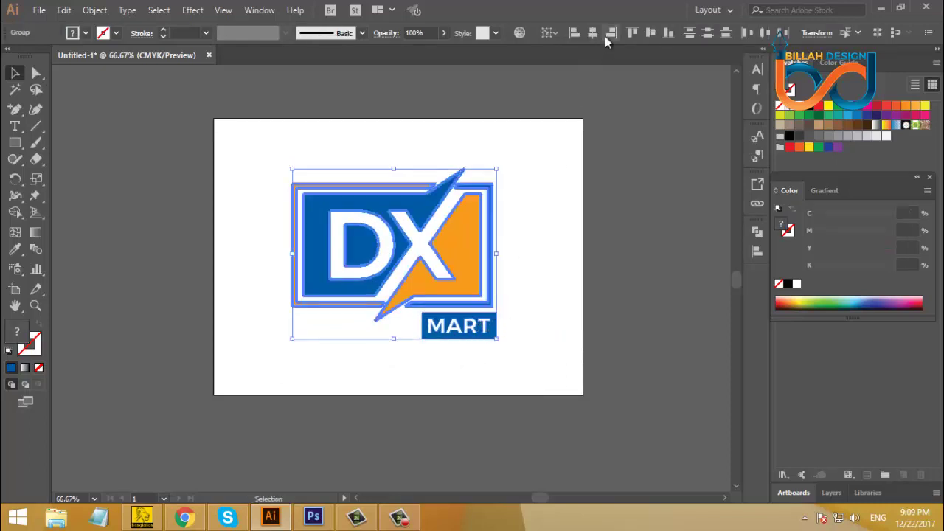
{"action": "left_click", "coordinate": [608, 34]}
{"action": "left_click", "coordinate": [559, 276]}
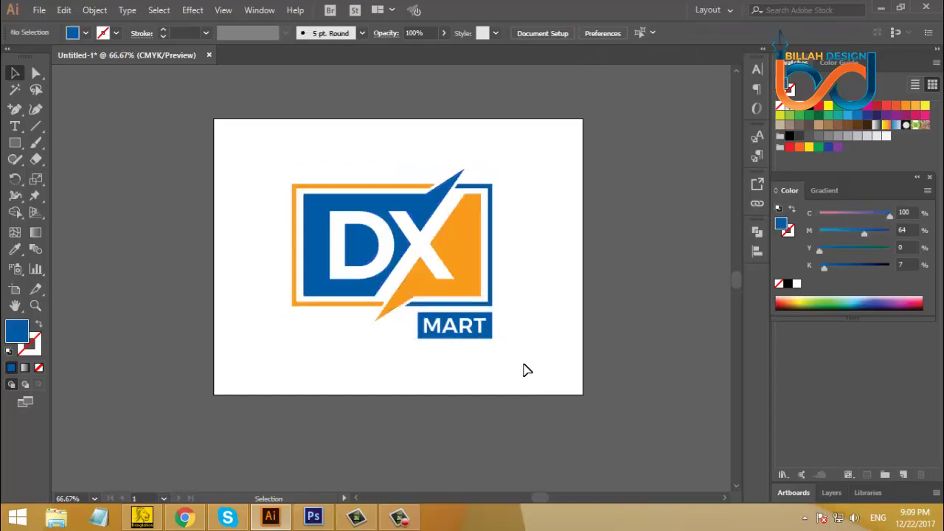
Step: Recolour the MART tab with the logo's orange using the Eyedropper
{"action": "left_click", "coordinate": [488, 340]}
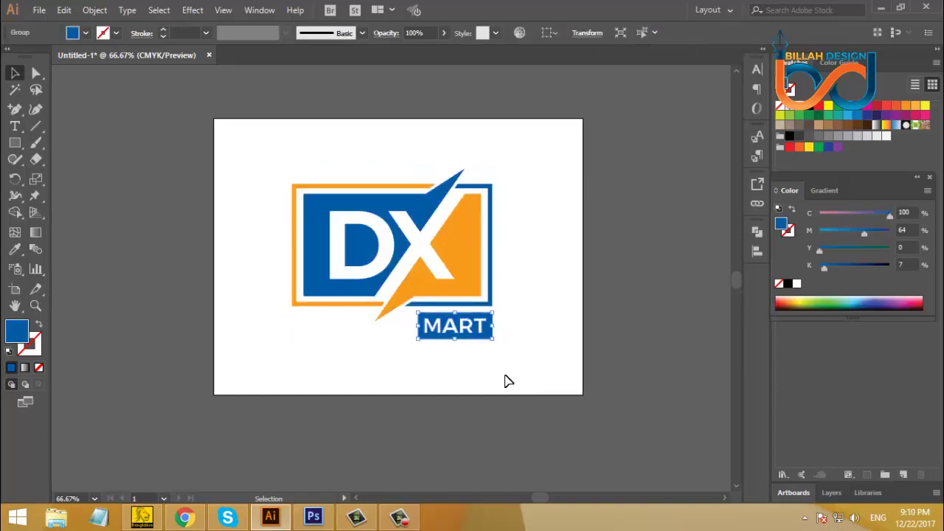
{"action": "left_click", "coordinate": [508, 381]}
{"action": "key", "text": "ctrl+minus"}
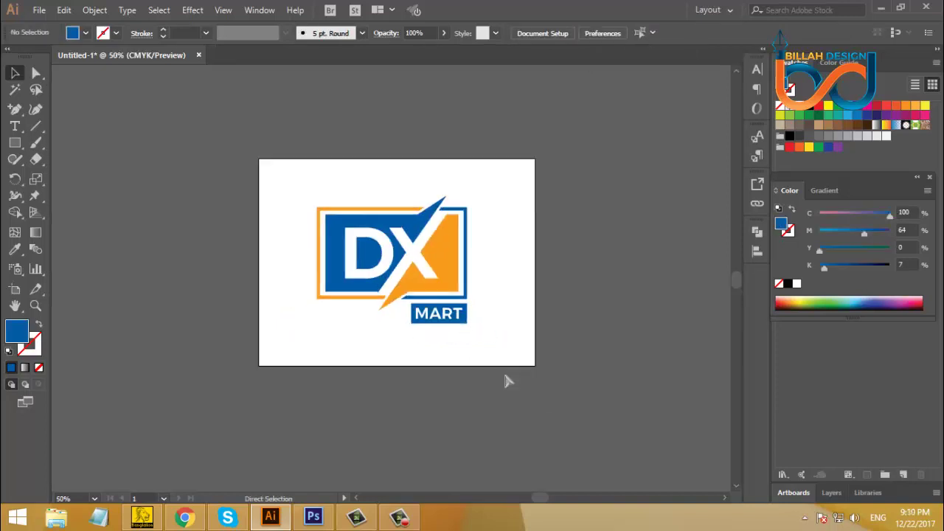
{"action": "key", "text": "ctrl+plus"}
{"action": "left_click", "coordinate": [487, 338]}
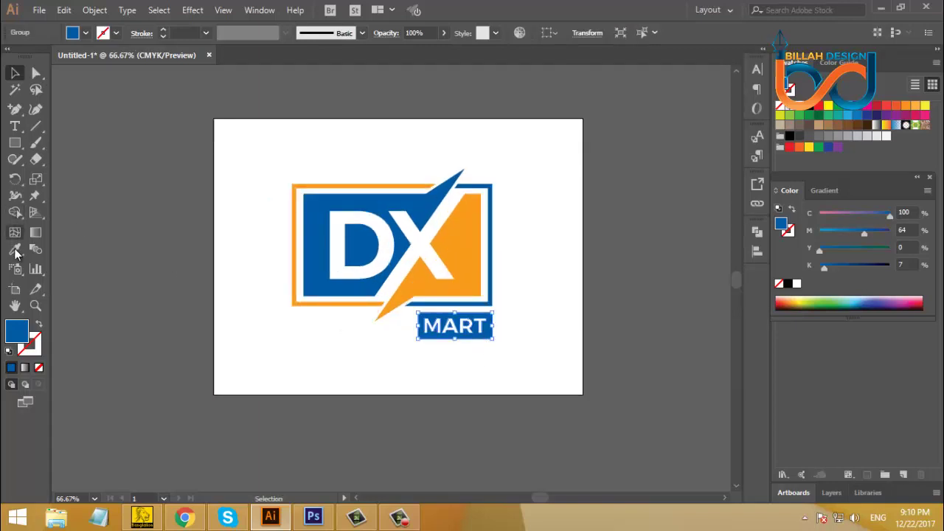
{"action": "left_click", "coordinate": [15, 248]}
{"action": "left_click", "coordinate": [450, 251]}
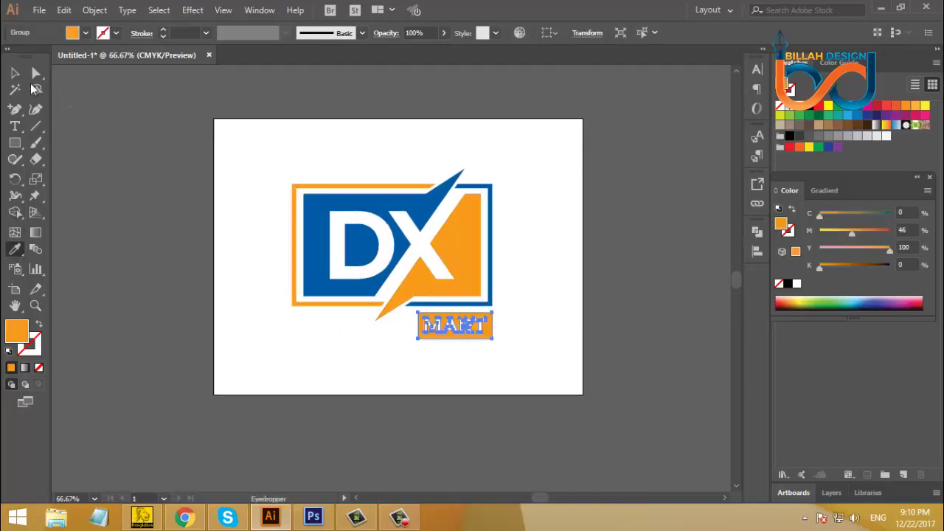
{"action": "left_click", "coordinate": [14, 73]}
{"action": "left_click", "coordinate": [391, 402]}
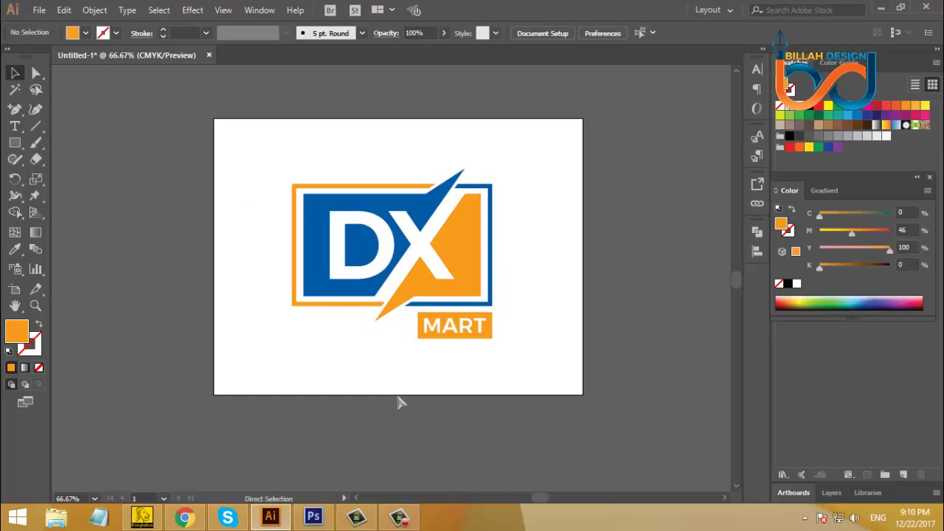
{"action": "key", "text": "ctrl+plus"}
Step: Marquee-select the entire DX MART logo including the tab and copy it with Edit > Copy
{"action": "mouse_move", "coordinate": [590, 242]}
{"action": "left_mouse_down"}
{"action": "mouse_move", "coordinate": [560, 274]}
{"action": "mouse_move", "coordinate": [569, 274]}
{"action": "left_mouse_up"}
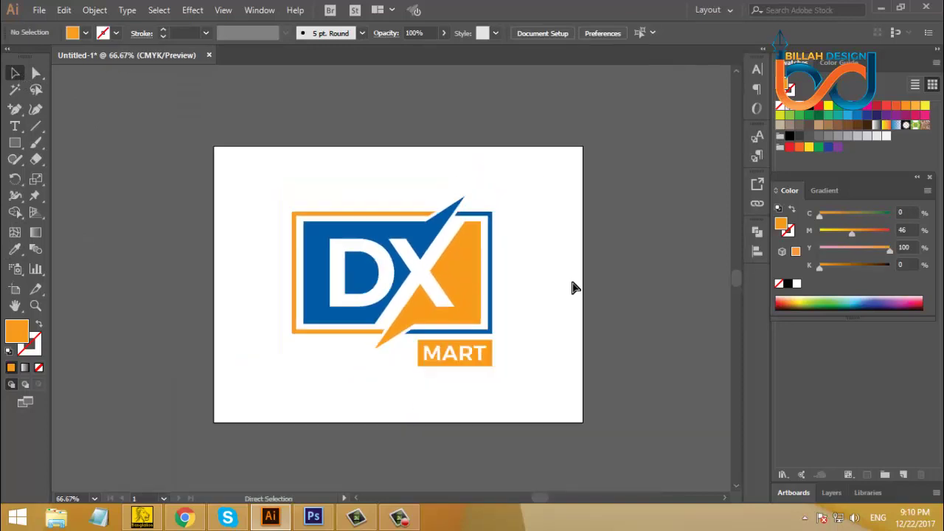
{"action": "key", "text": "ctrl+minus"}
{"action": "left_click_drag", "start_coordinate": [519, 362], "coordinate": [528, 349]}
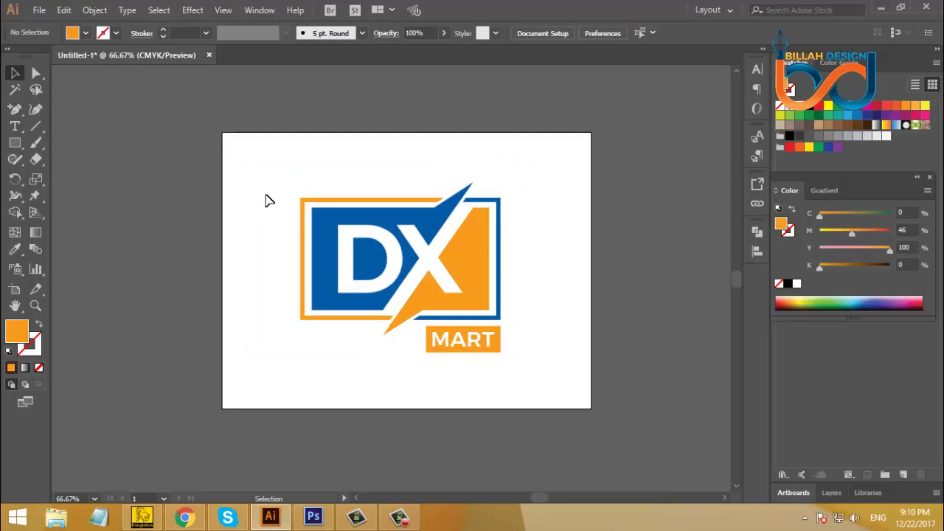
{"action": "left_click_drag", "start_coordinate": [243, 182], "coordinate": [530, 395]}
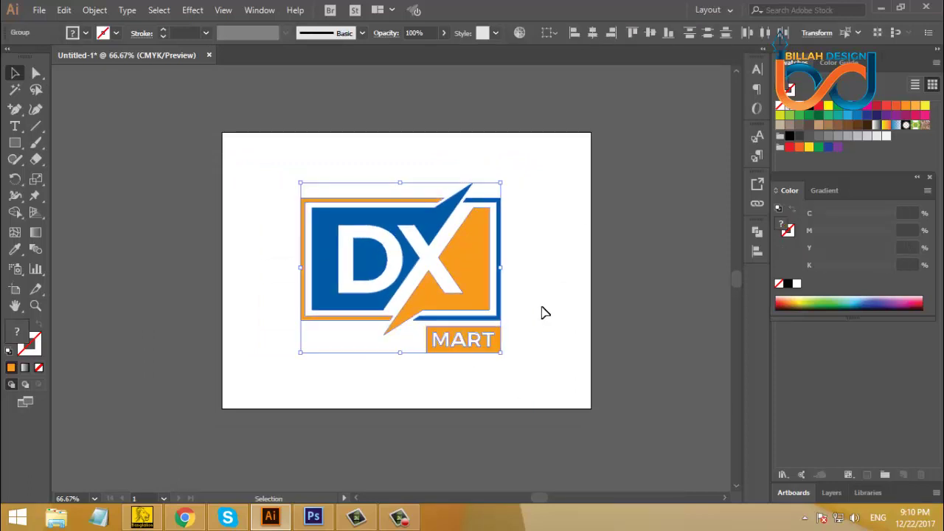
{"action": "left_click", "coordinate": [64, 11]}
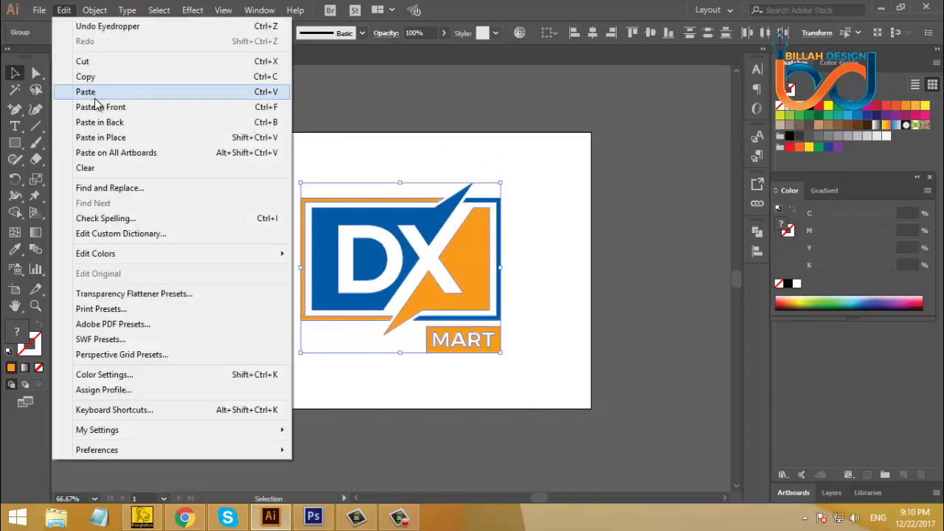
{"action": "left_click", "coordinate": [87, 77]}
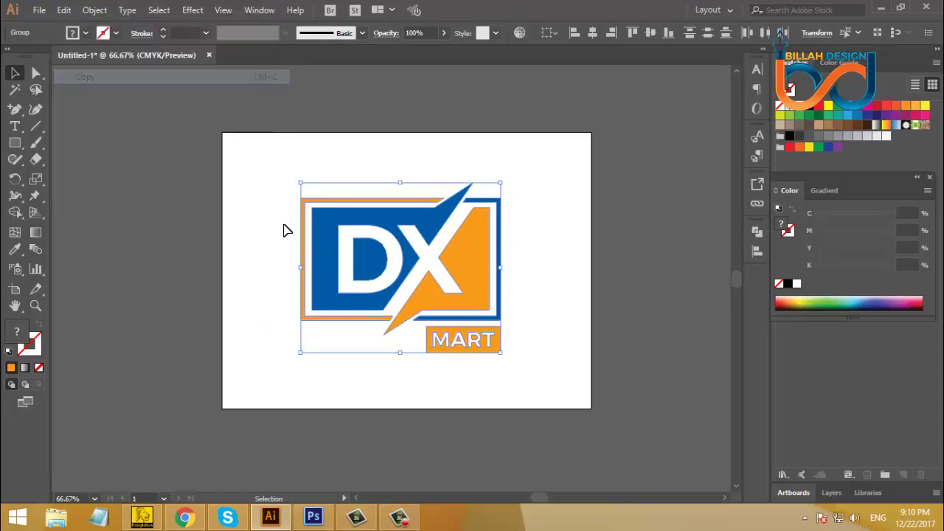
{"action": "left_click", "coordinate": [313, 518]}
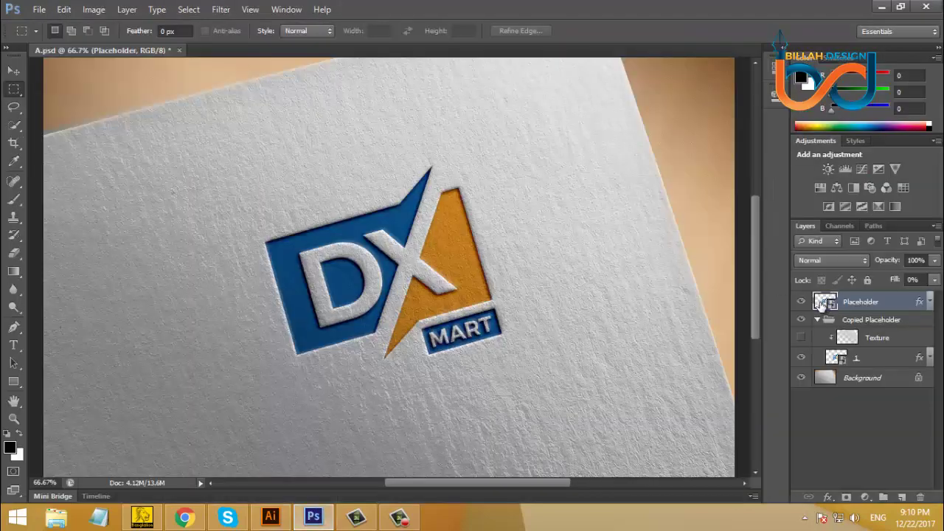
Step: In the Placeholder smart object, paste the logo as a Smart Object and scale it over the old one
{"action": "double_click", "coordinate": [823, 304]}
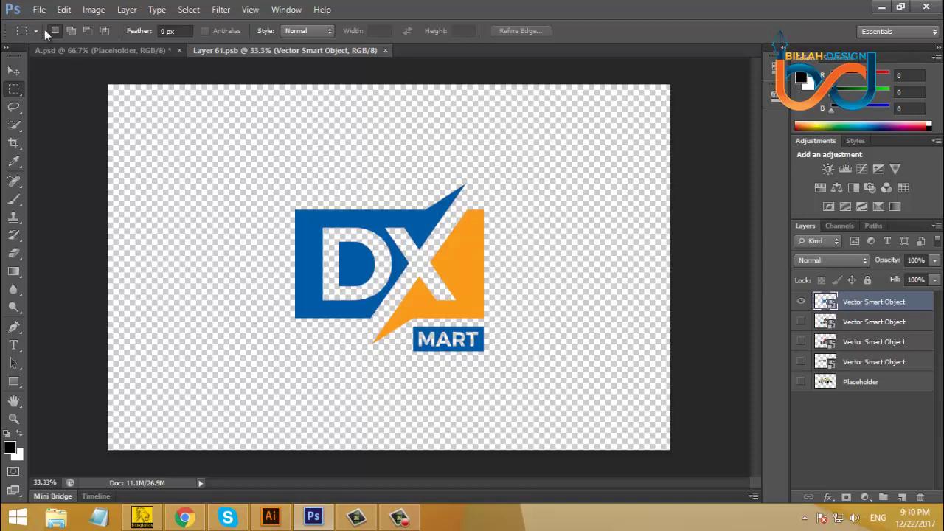
{"action": "left_click", "coordinate": [64, 10]}
{"action": "left_click", "coordinate": [103, 116]}
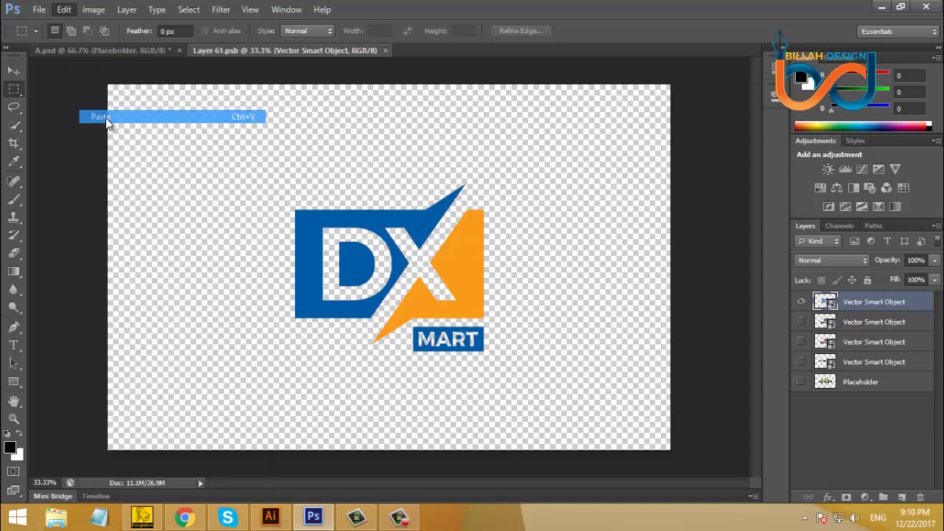
{"action": "left_click", "coordinate": [520, 169]}
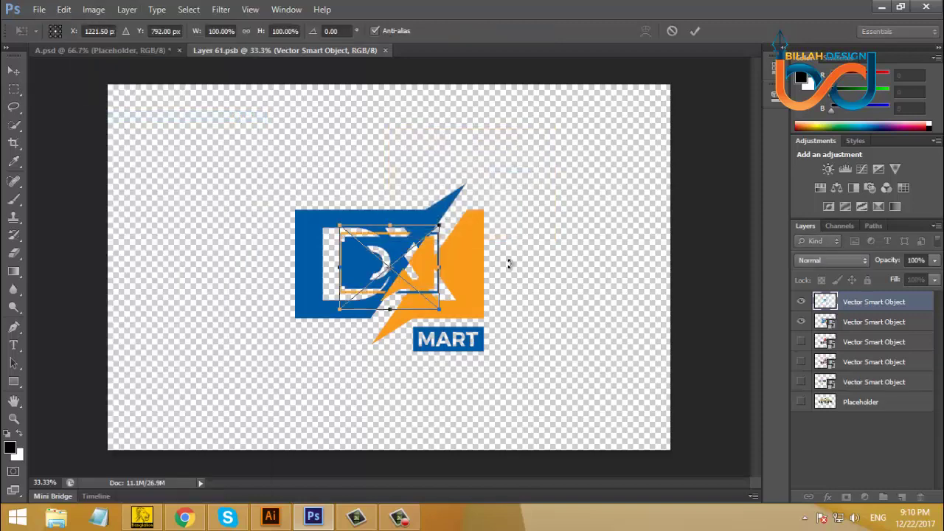
{"action": "left_click_drag", "start_coordinate": [441, 312], "coordinate": [487, 347]}
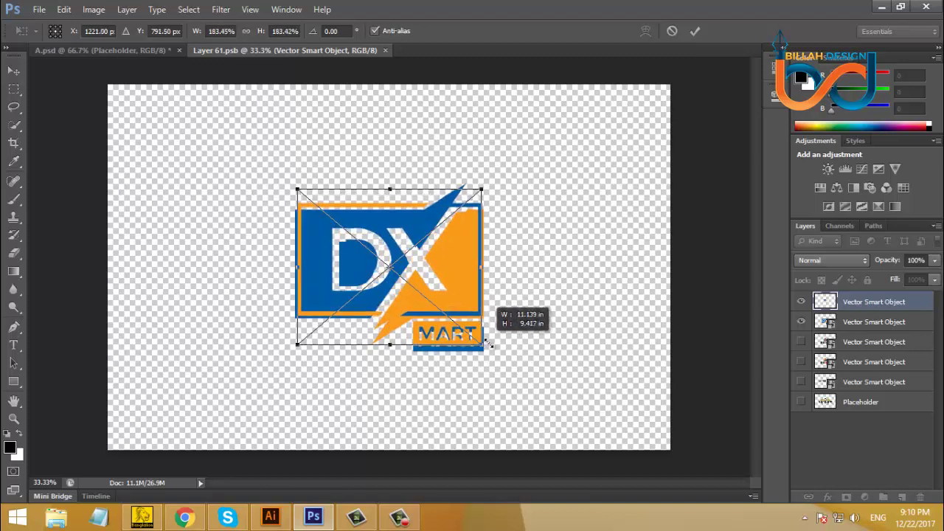
{"action": "left_click", "coordinate": [694, 31]}
Step: Hide the old logo layer, then close and save Layer 61.psb to update the mockup
{"action": "left_click", "coordinate": [801, 323]}
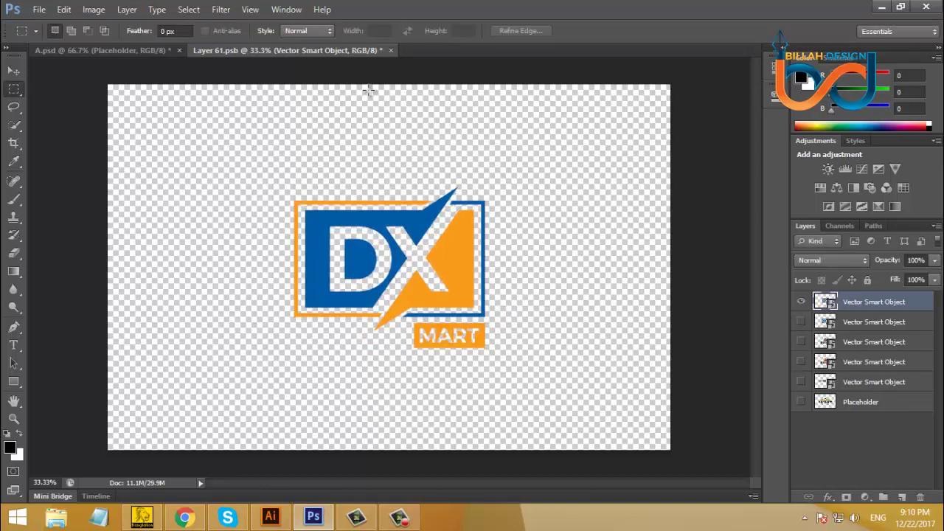
{"action": "left_click", "coordinate": [391, 50]}
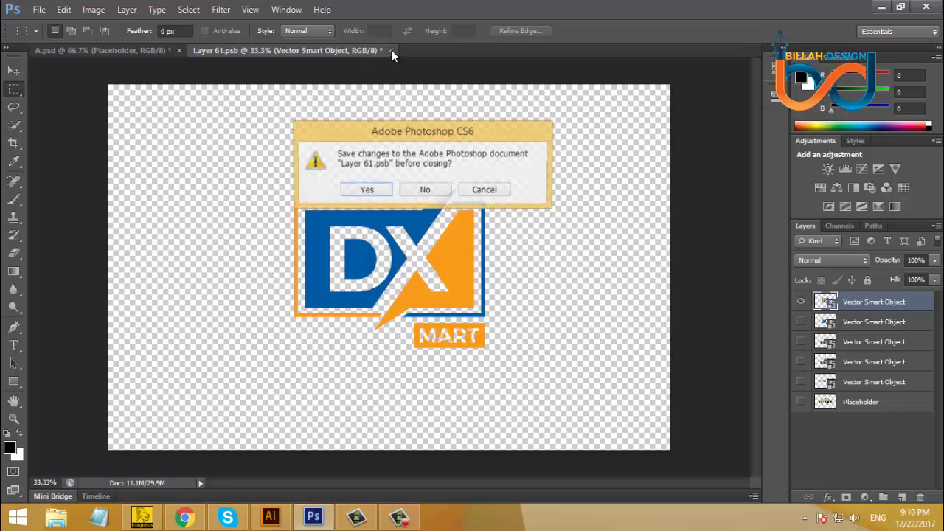
{"action": "left_click", "coordinate": [367, 190]}
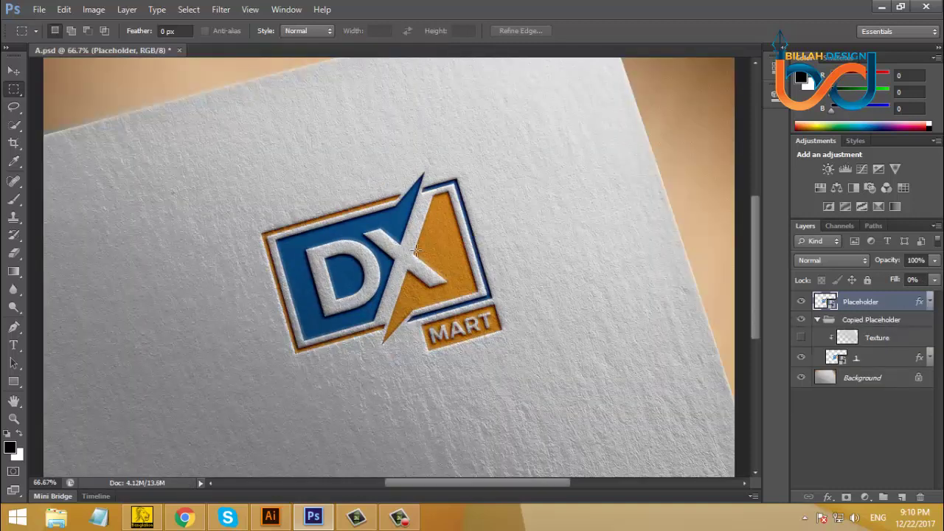